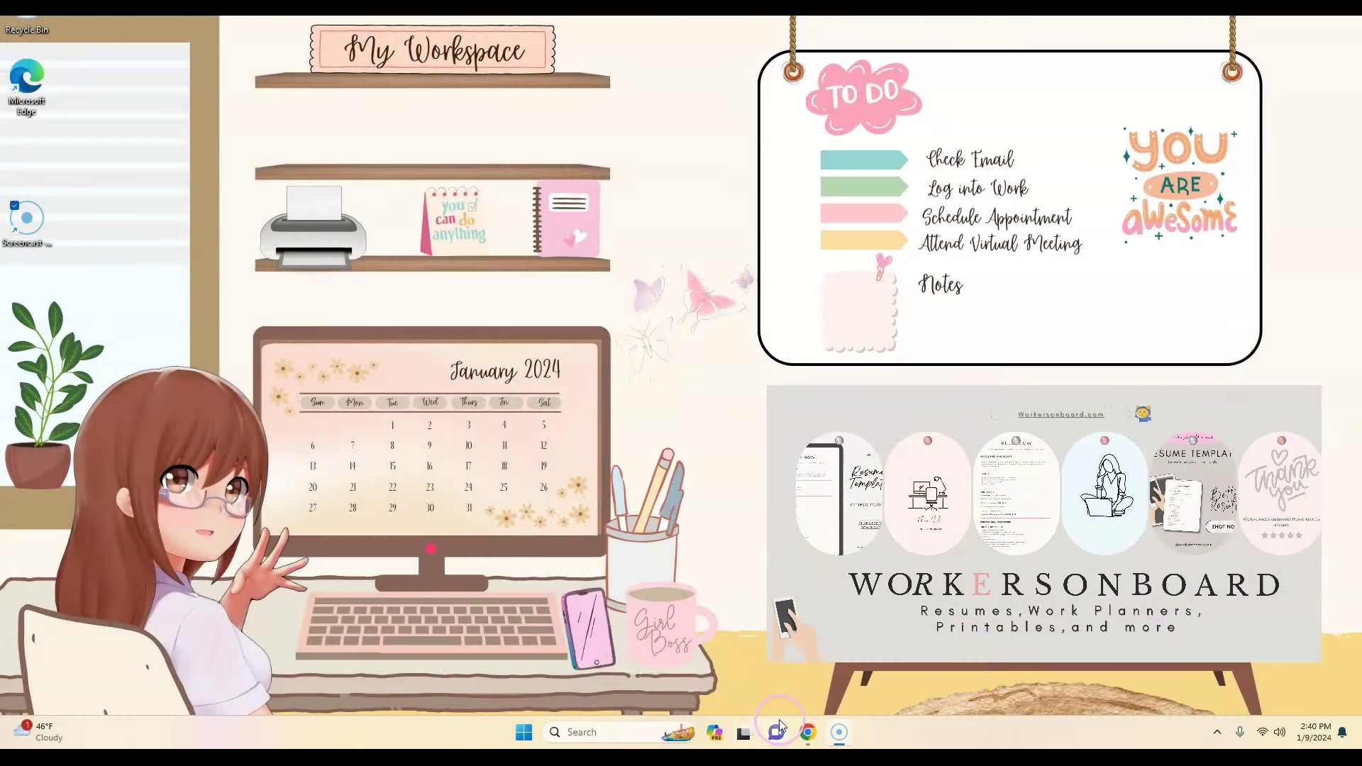
- Open the Workersonboard Etsy shop in a new tab
{"action": "left_click", "coordinate": [808, 733]}
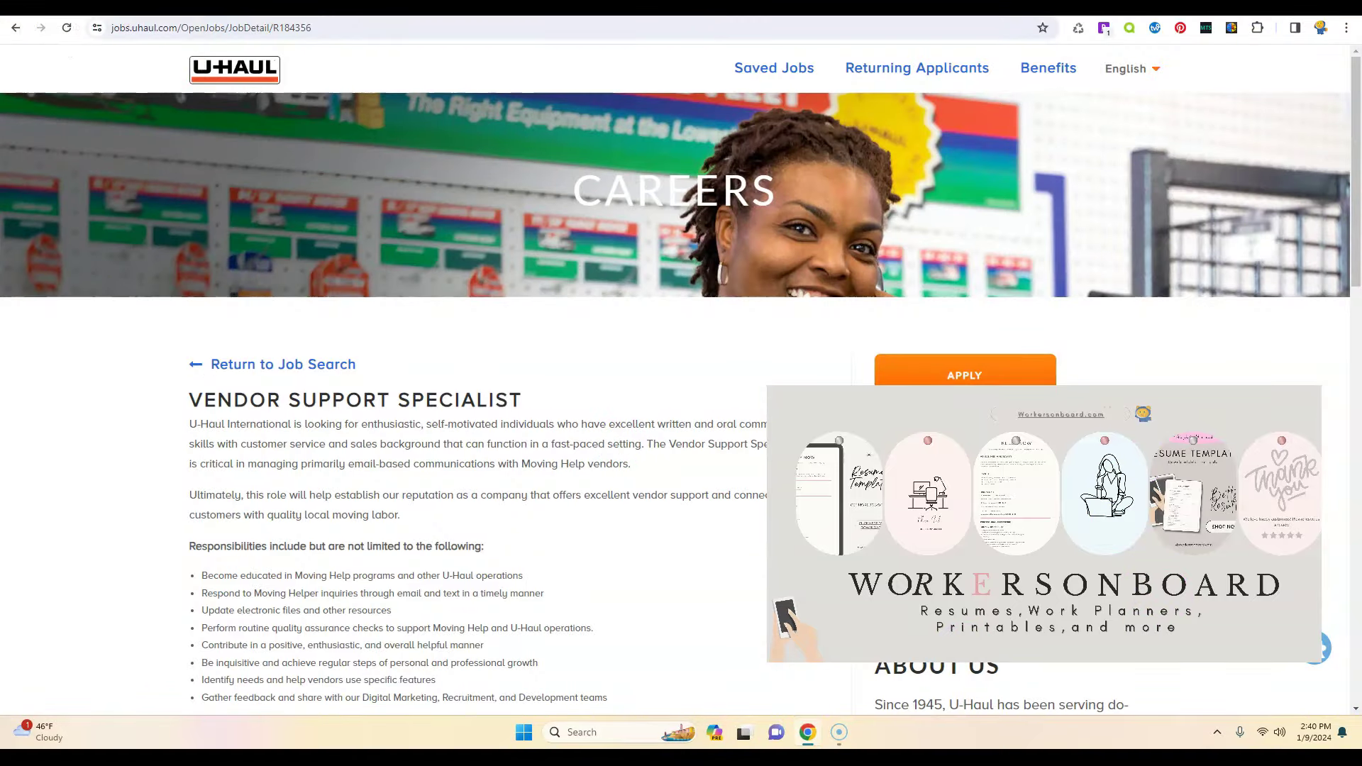
{"action": "left_click", "coordinate": [182, 39]}
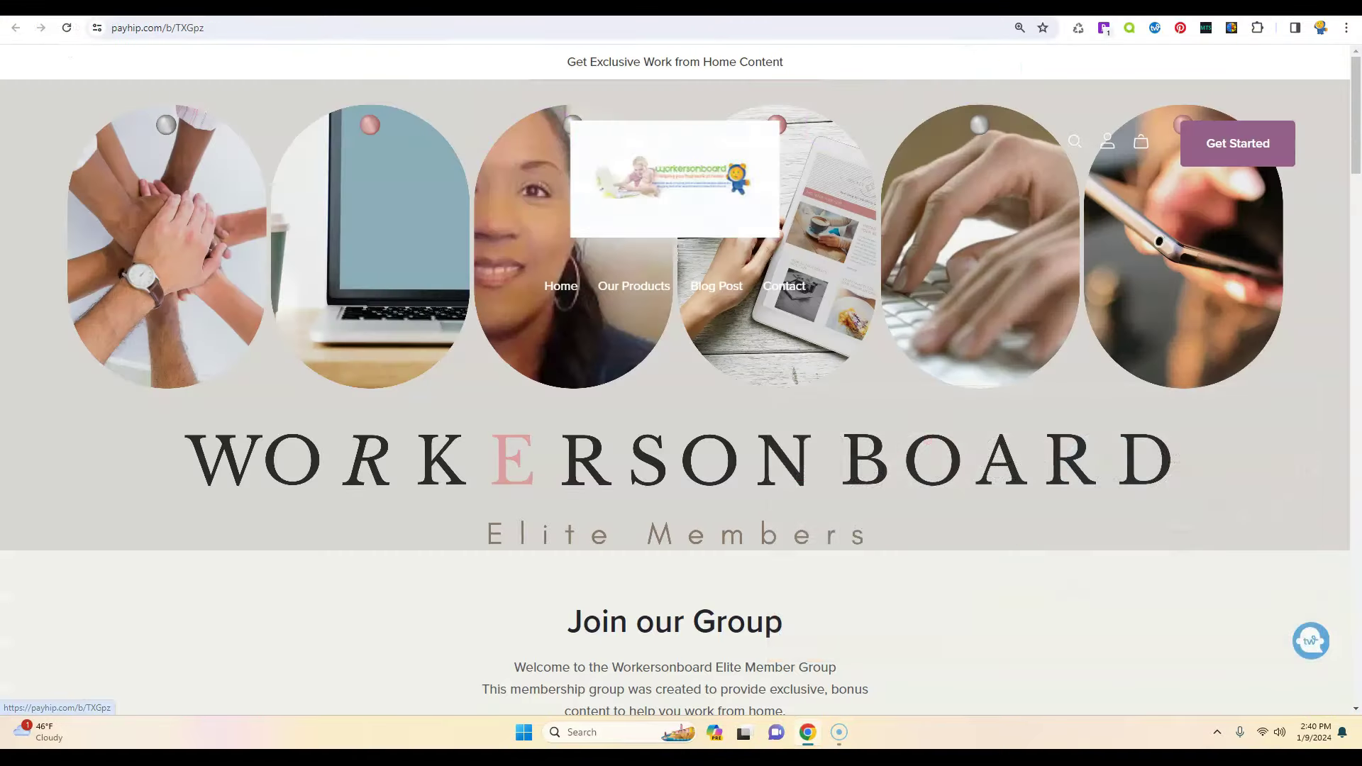
{"action": "key", "text": "ctrl+t"}
{"action": "type", "text": "et"}
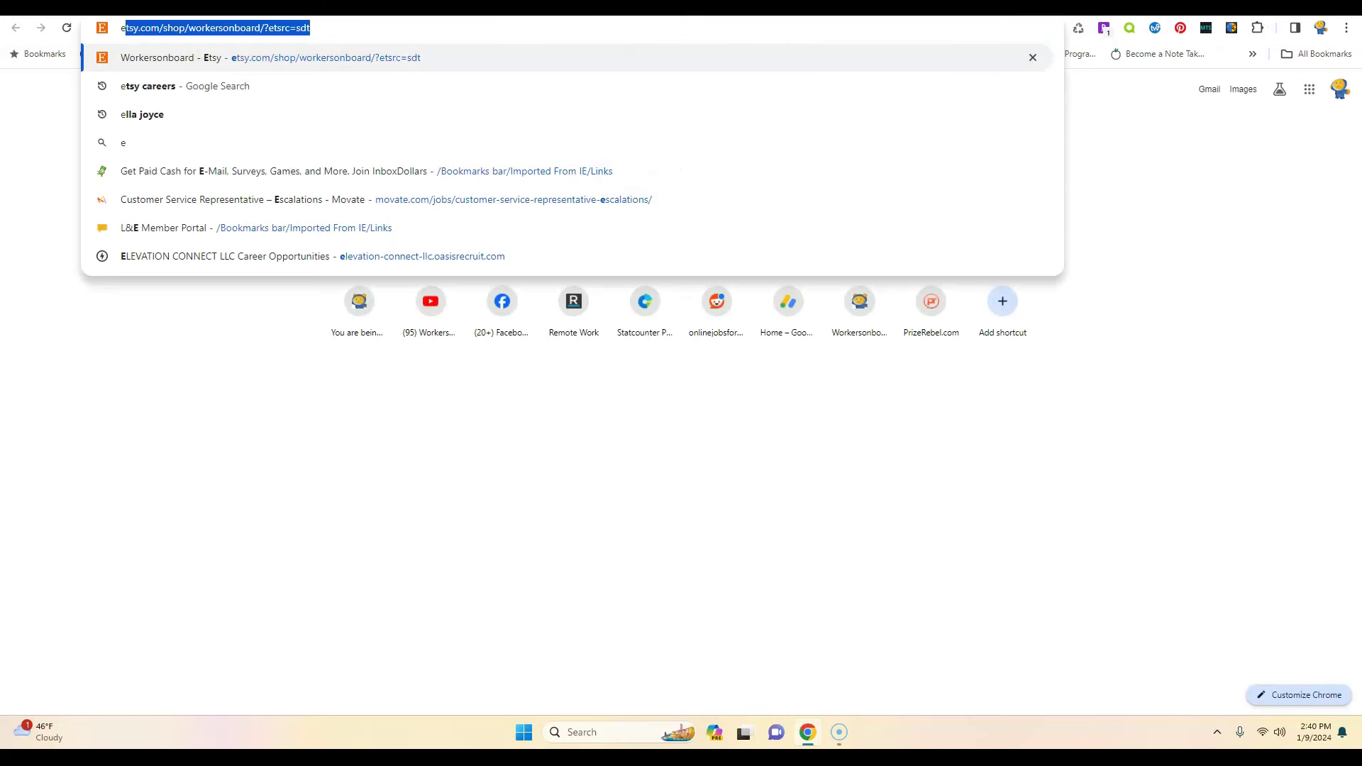
{"action": "key", "text": "Return"}
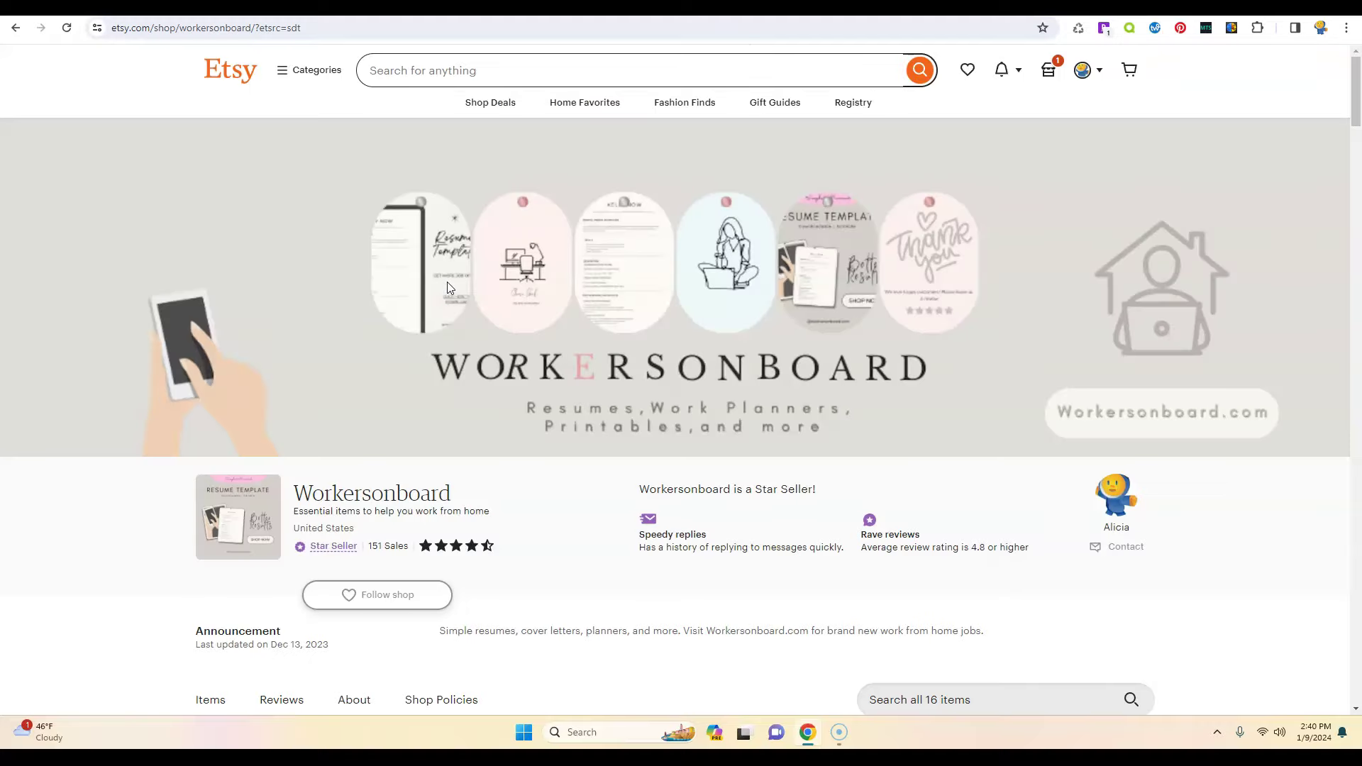
{"action": "scroll", "coordinate": [448, 285], "scroll_direction": "down", "scroll_amount": 5}
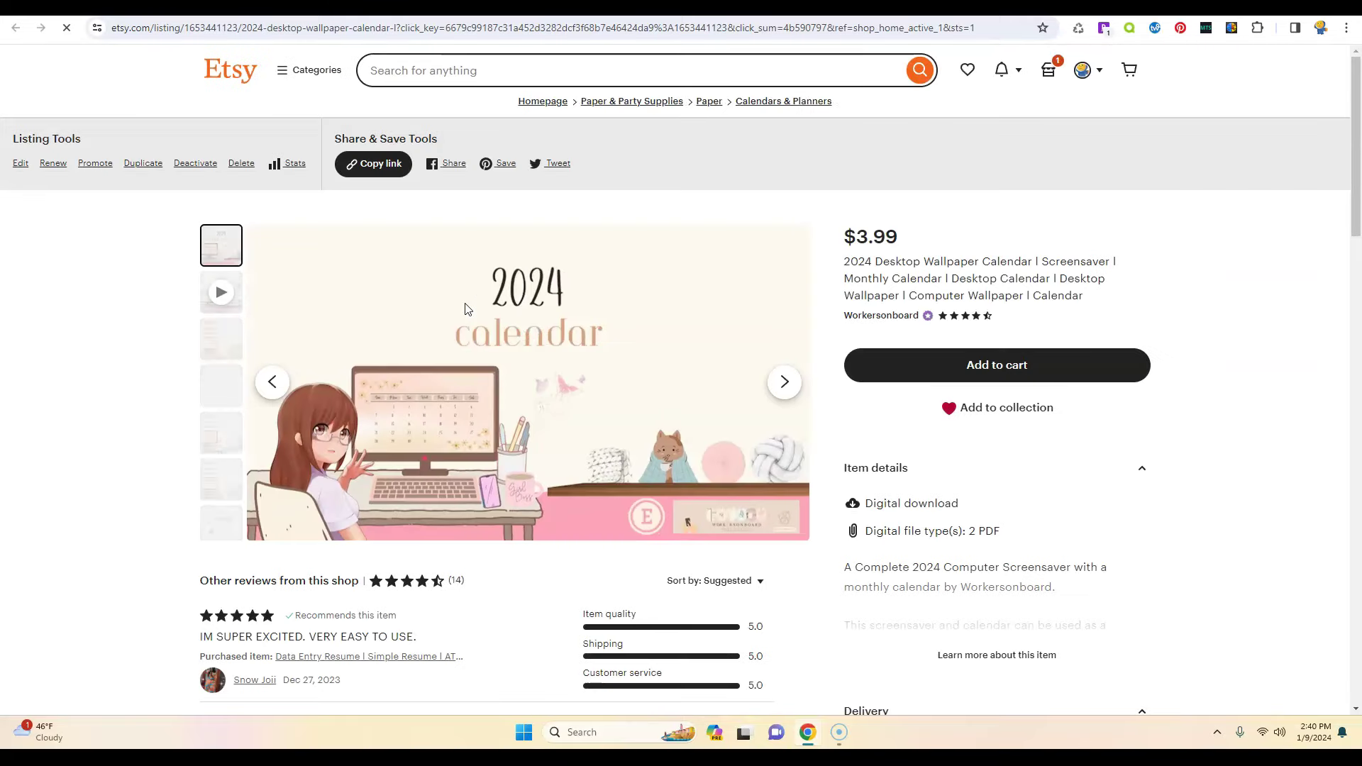
{"action": "mouse_move", "coordinate": [528, 383]}
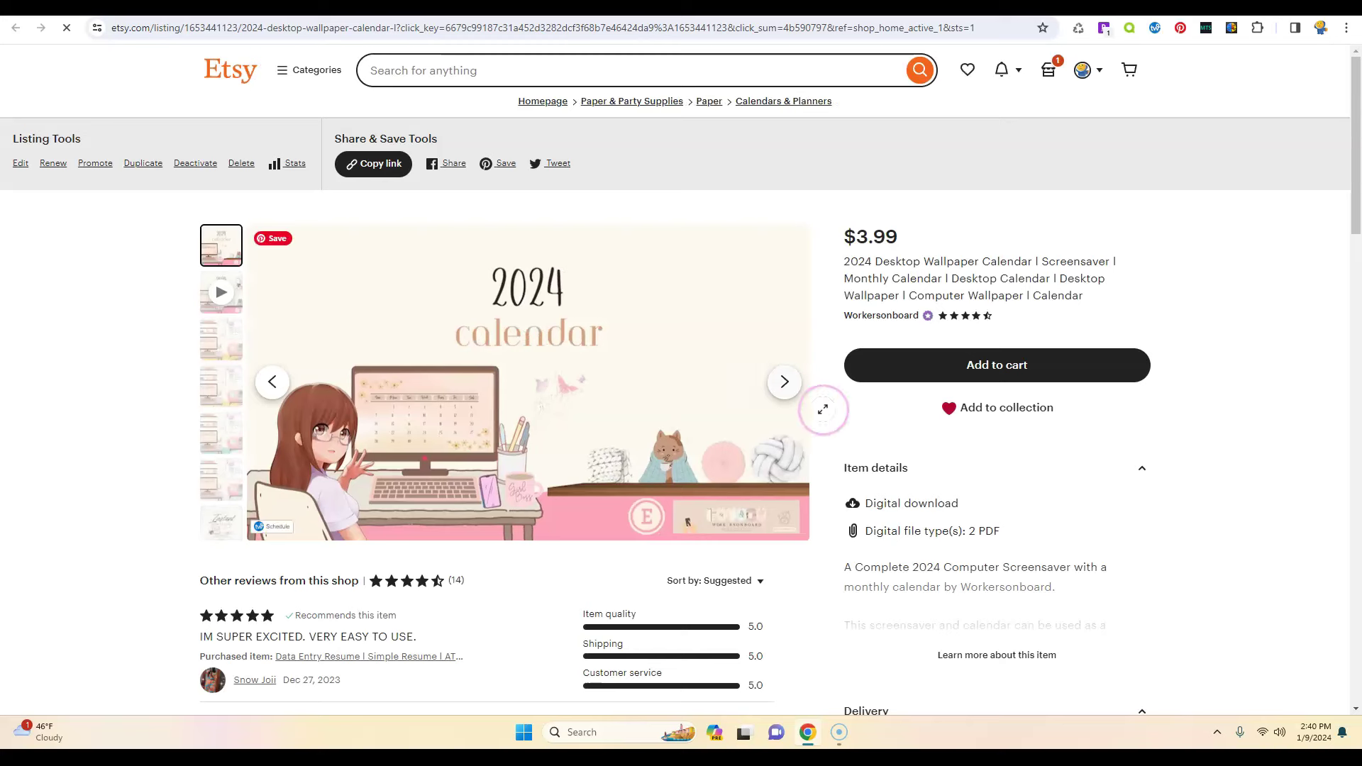
- Page through the 2024 desktop calendar listing's video and images, then return to the shop items
{"action": "left_click", "coordinate": [785, 384]}
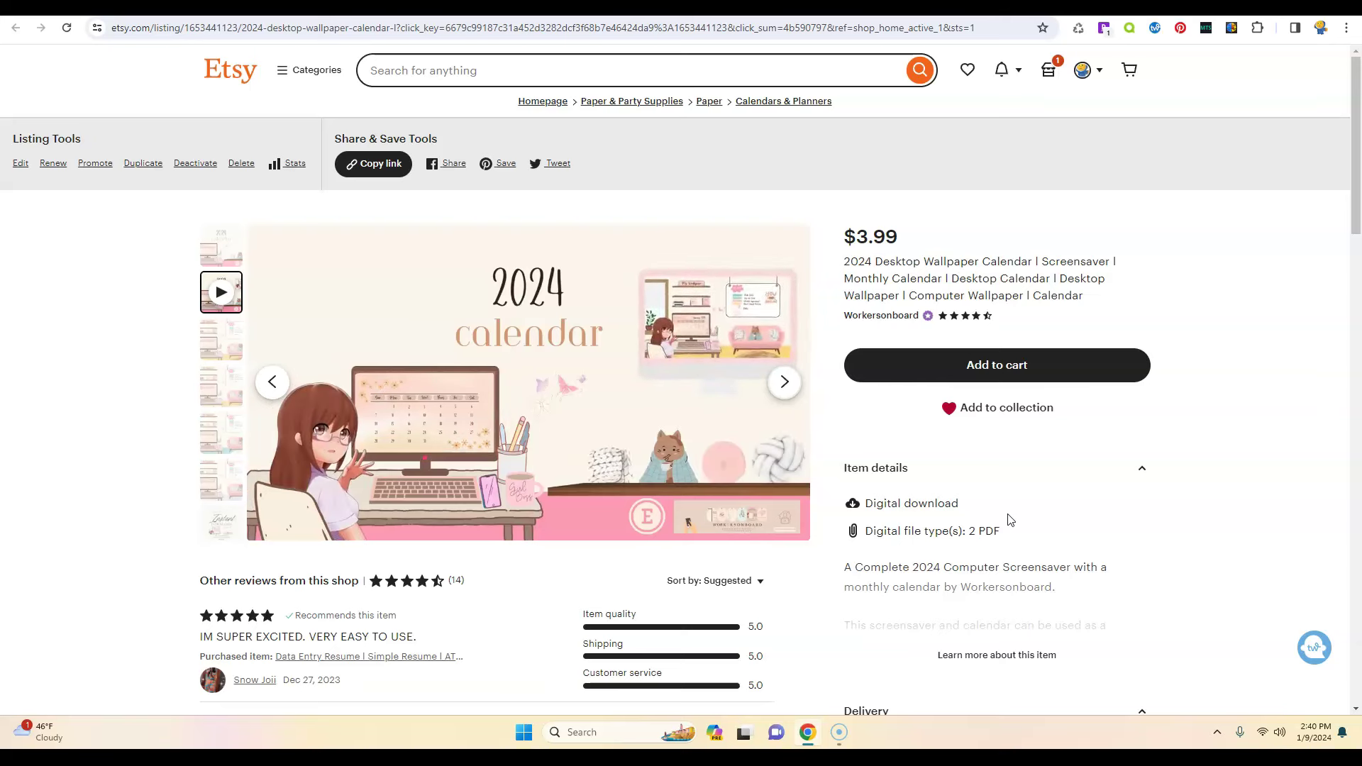
{"action": "left_click", "coordinate": [847, 478]}
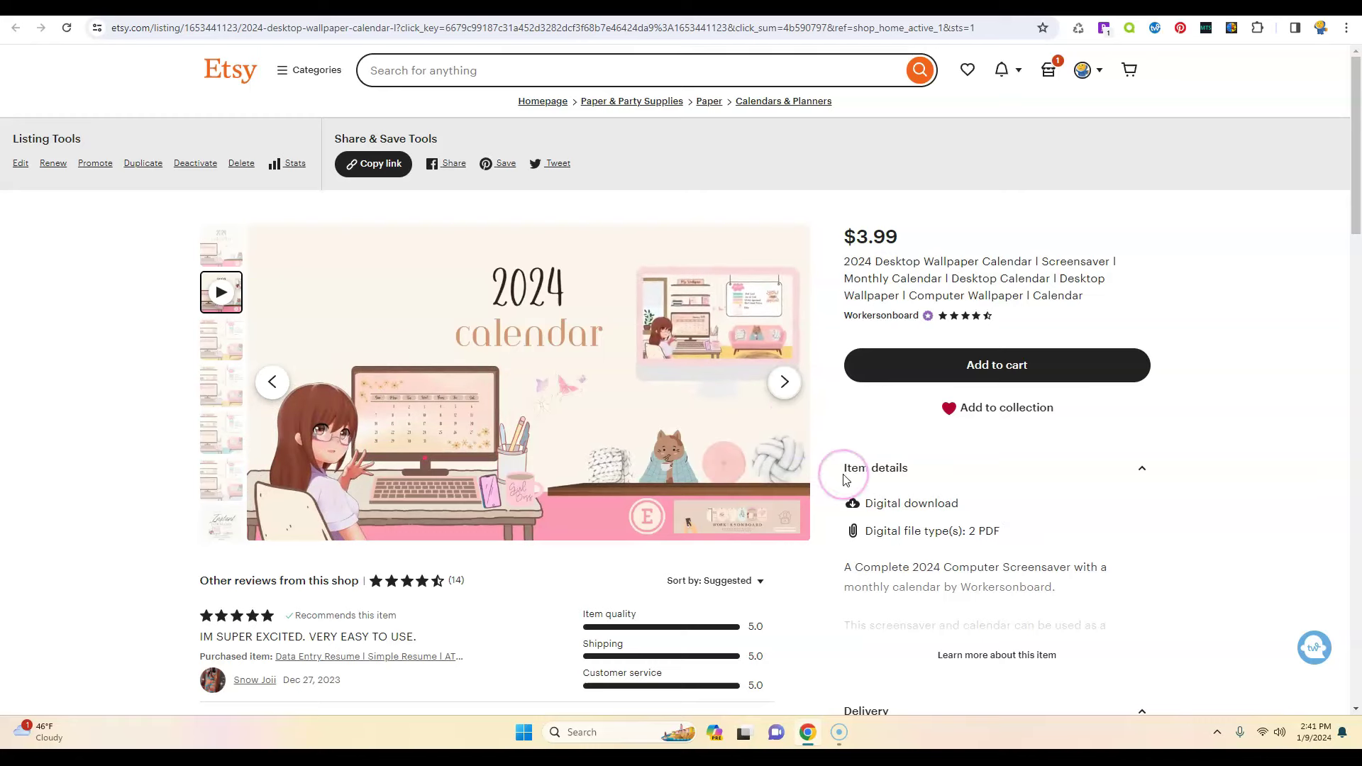
{"action": "left_click", "coordinate": [785, 382]}
{"action": "left_click", "coordinate": [787, 388]}
{"action": "left_click", "coordinate": [786, 386]}
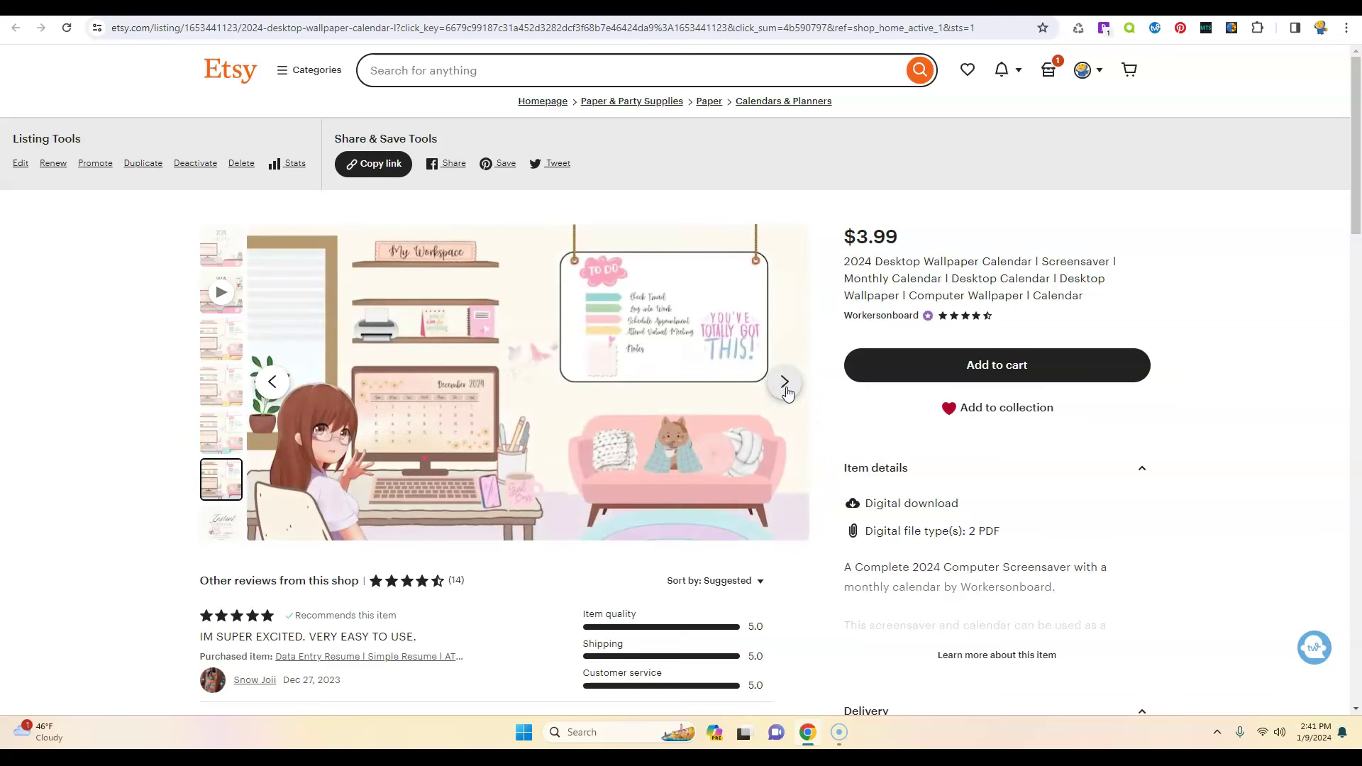
{"action": "left_click", "coordinate": [786, 385]}
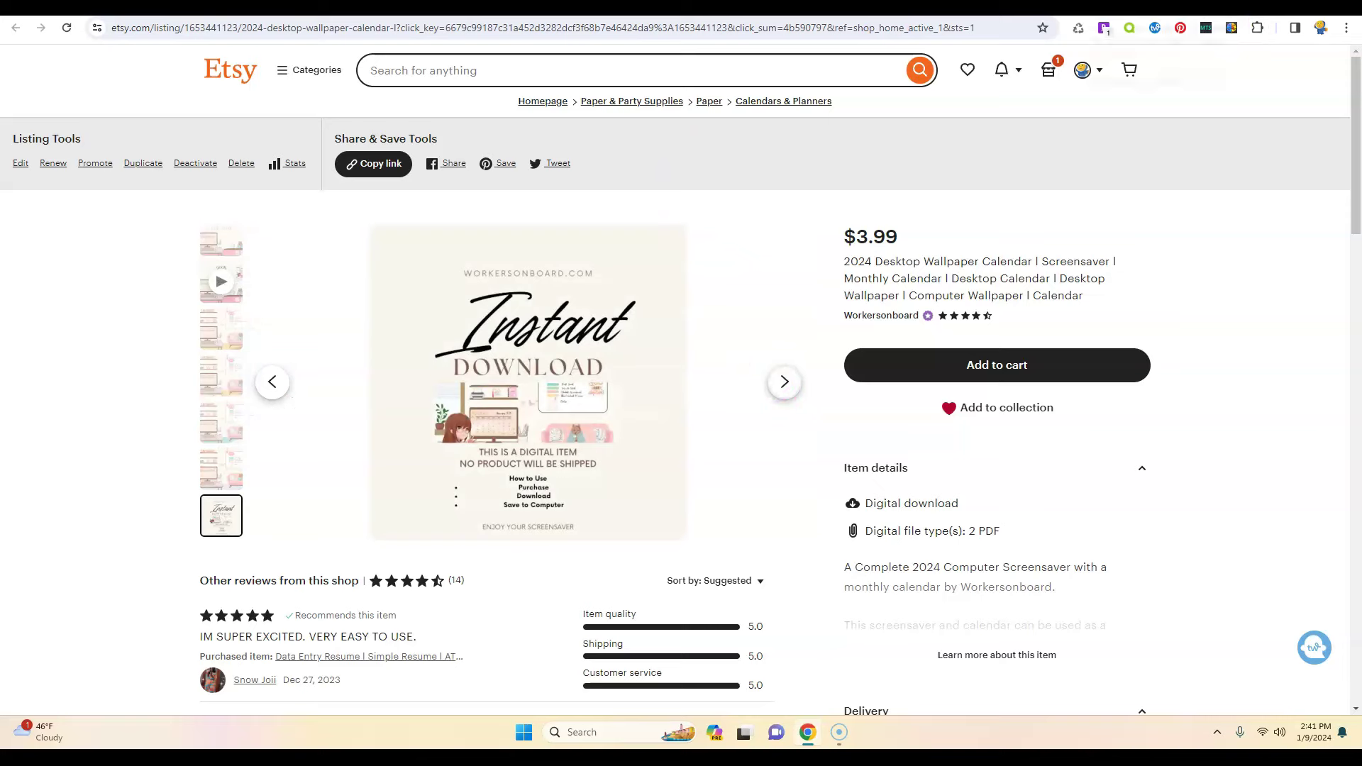
{"action": "key", "text": "ctrl+Tab"}
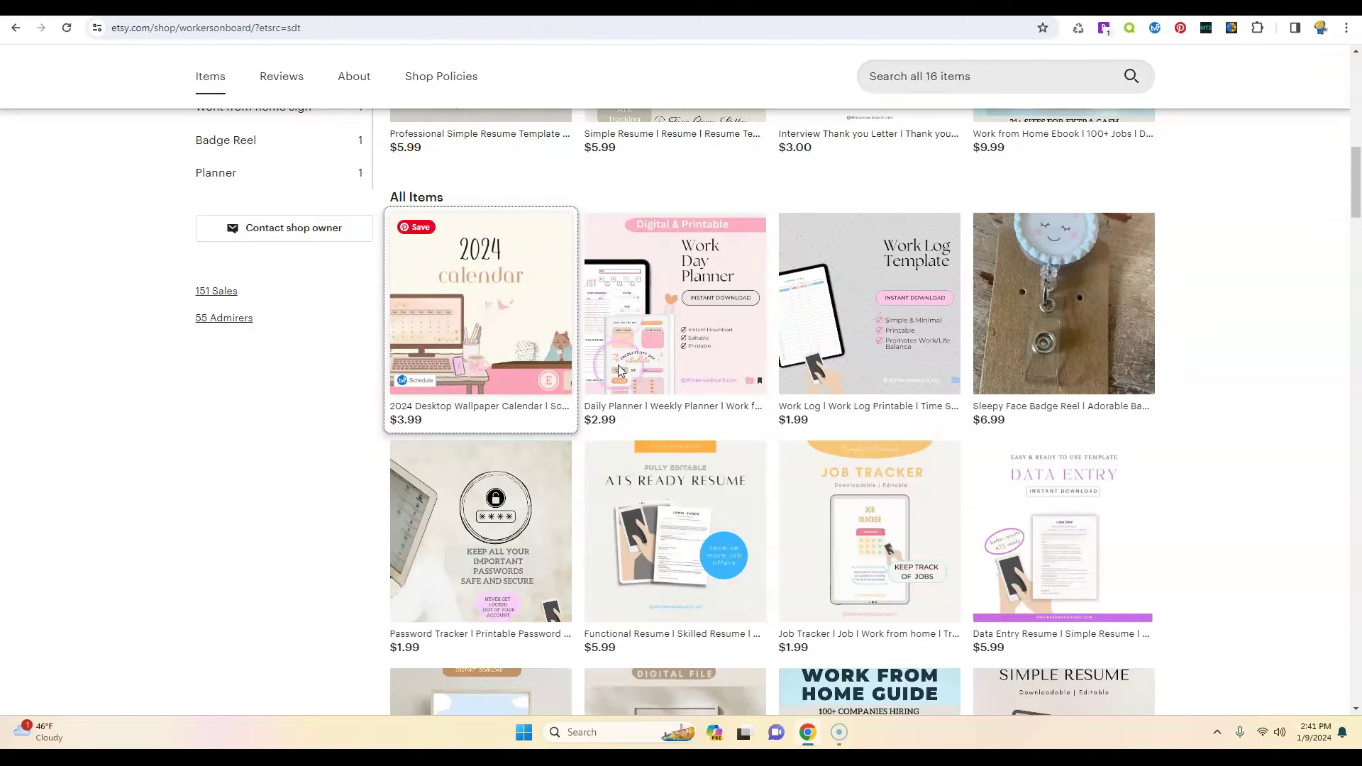
{"action": "scroll", "coordinate": [619, 314], "scroll_direction": "up", "scroll_amount": 5}
{"action": "scroll", "coordinate": [626, 394], "scroll_direction": "up", "scroll_amount": 3}
{"action": "scroll", "coordinate": [627, 394], "scroll_direction": "down", "scroll_amount": 2}
{"action": "scroll", "coordinate": [626, 394], "scroll_direction": "down", "scroll_amount": 3}
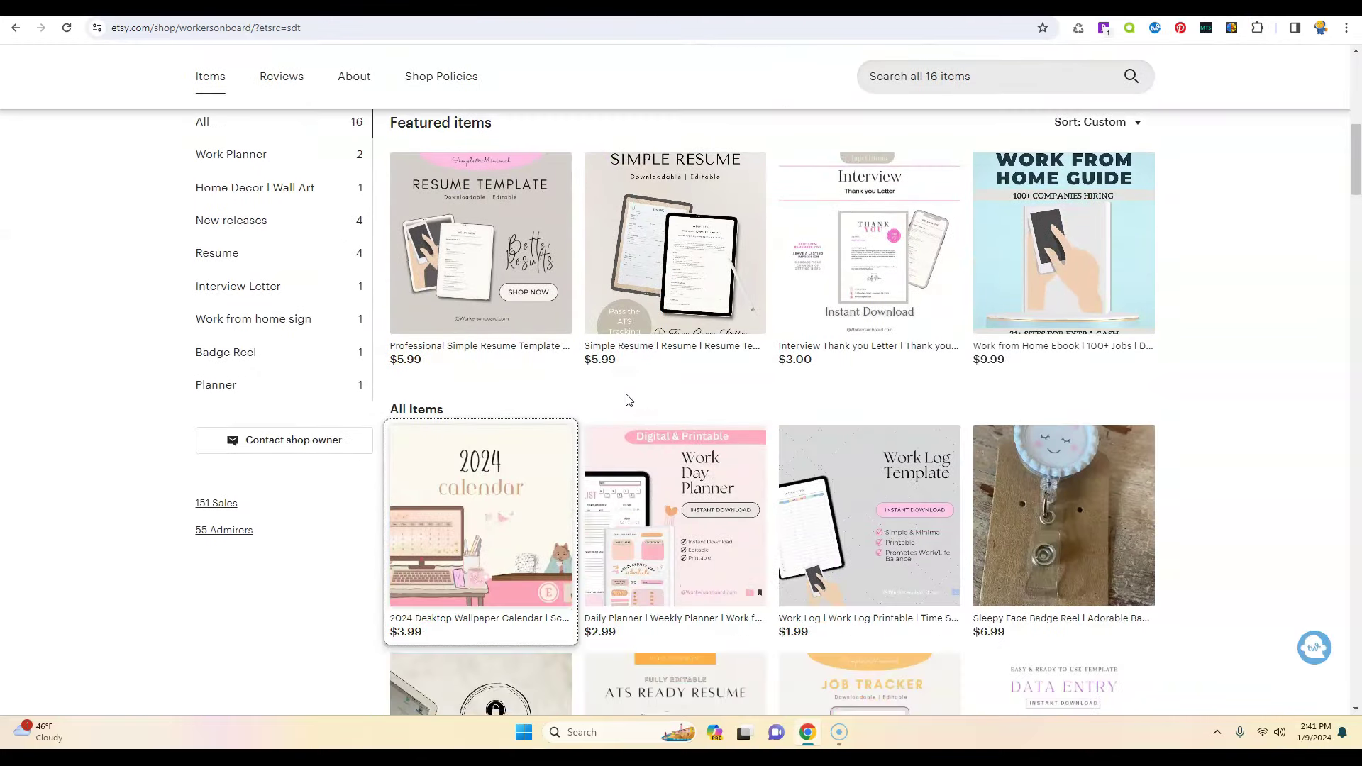
{"action": "scroll", "coordinate": [626, 394], "scroll_direction": "down", "scroll_amount": 3}
{"action": "scroll", "coordinate": [626, 395], "scroll_direction": "down", "scroll_amount": 3}
{"action": "scroll", "coordinate": [629, 401], "scroll_direction": "down", "scroll_amount": 1}
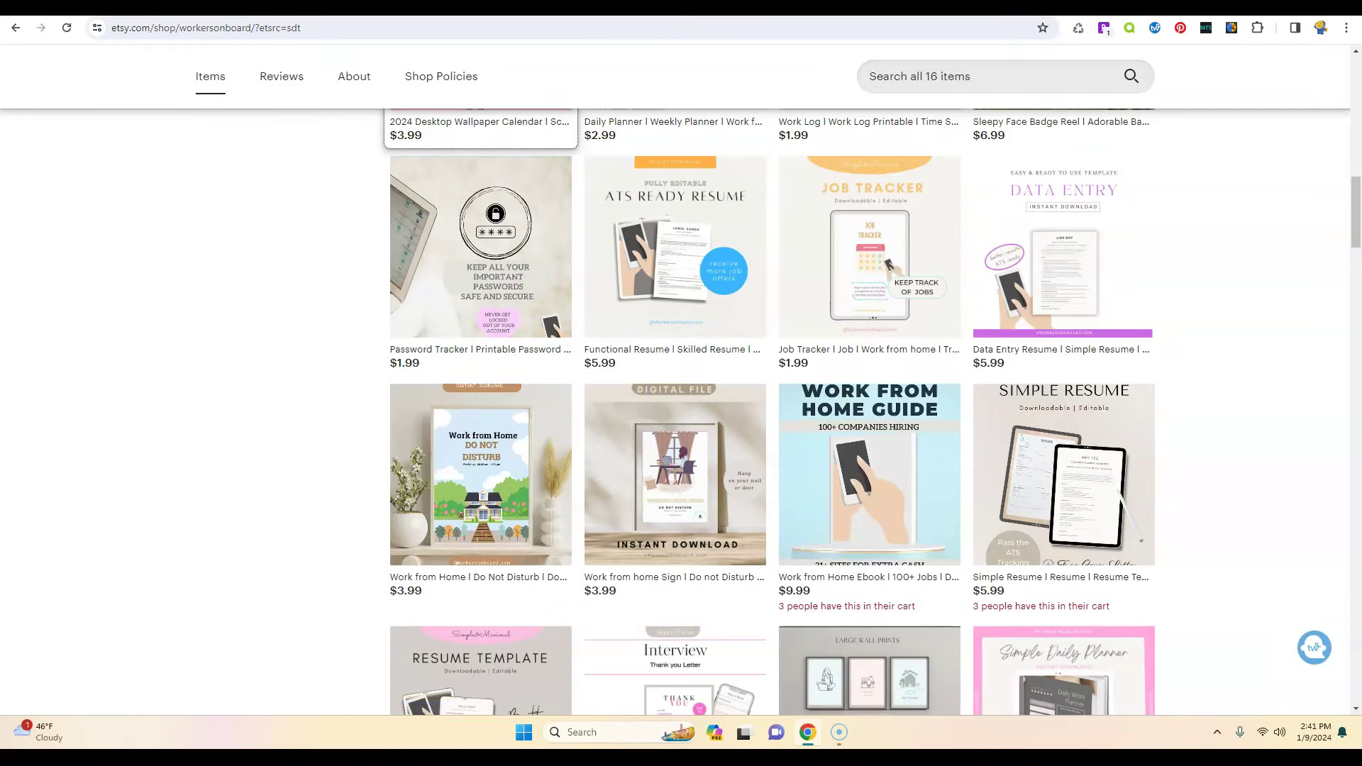
{"action": "scroll", "coordinate": [384, 478], "scroll_direction": "down", "scroll_amount": 2}
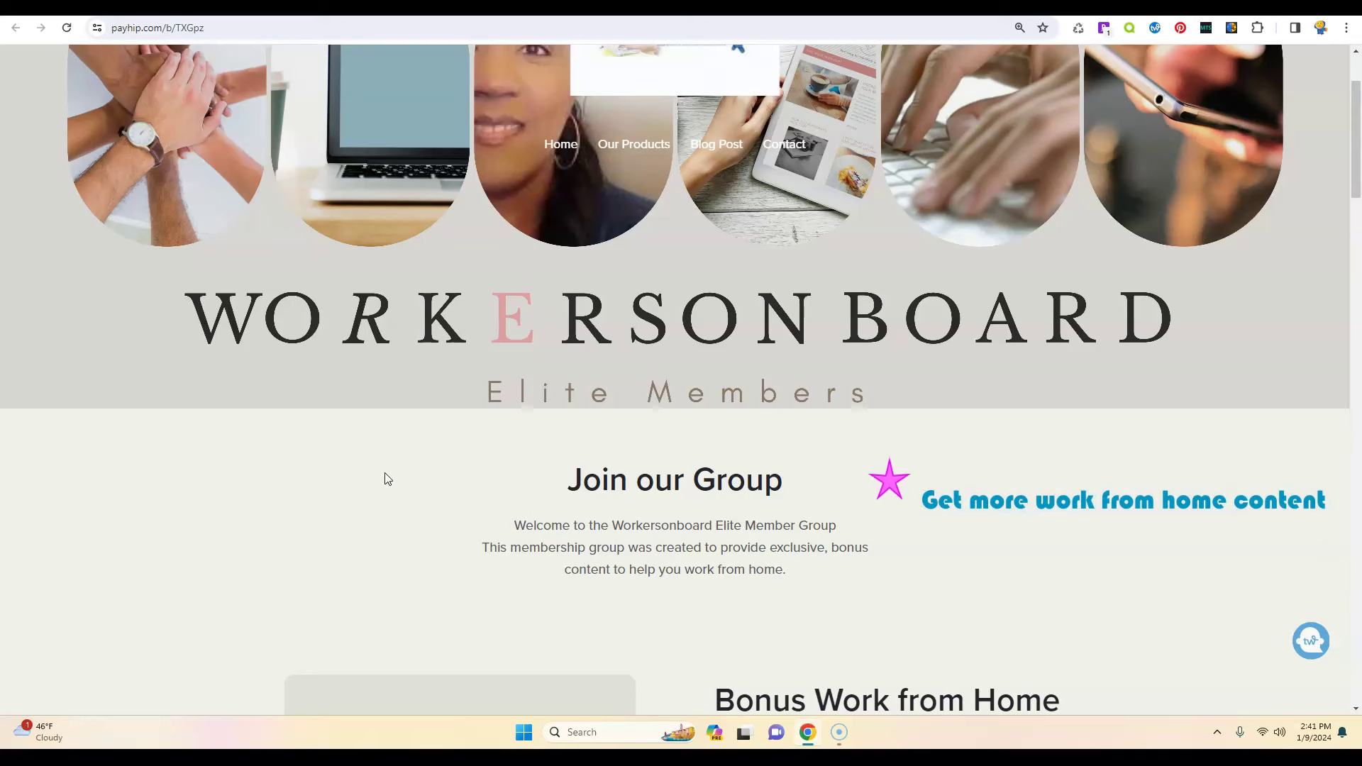
{"action": "scroll", "coordinate": [384, 474], "scroll_direction": "down", "scroll_amount": 1}
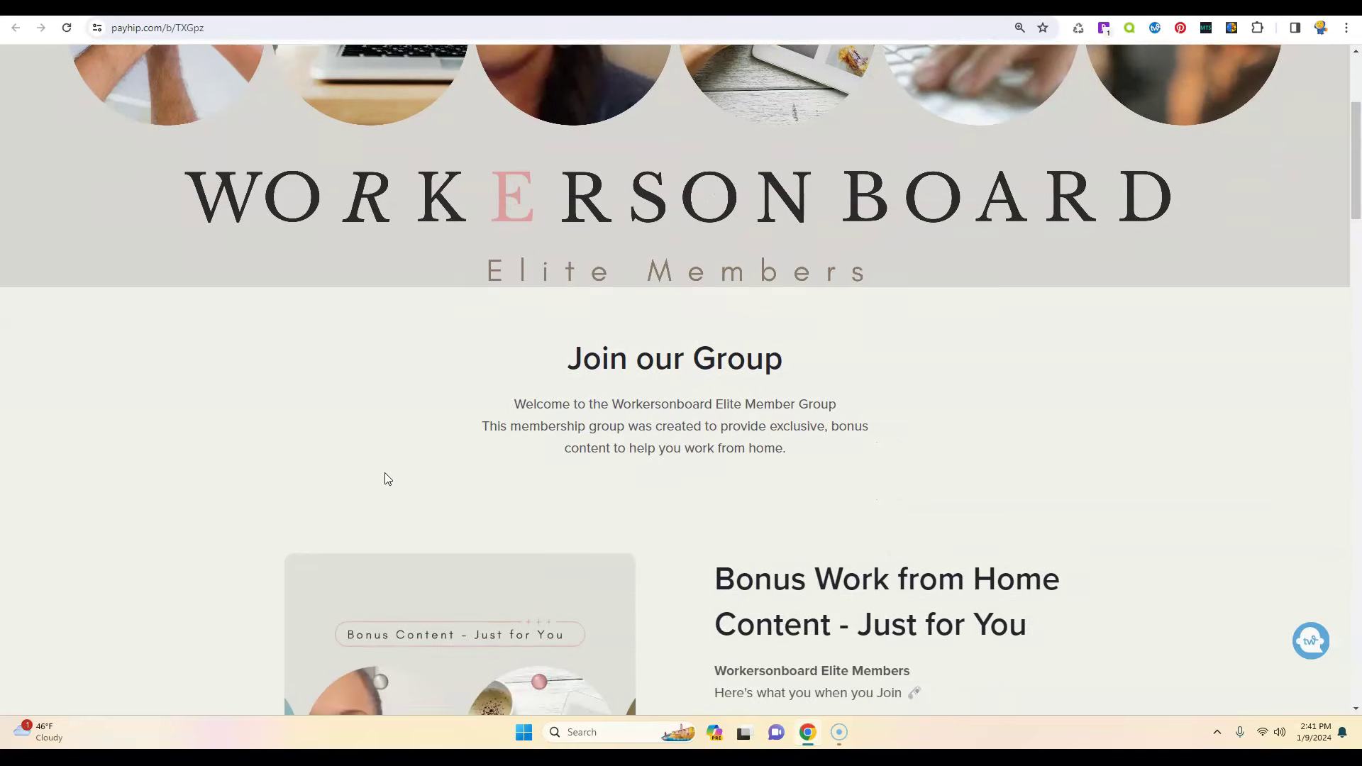
{"action": "scroll", "coordinate": [384, 473], "scroll_direction": "down", "scroll_amount": 2}
{"action": "scroll", "coordinate": [384, 472], "scroll_direction": "down", "scroll_amount": 2}
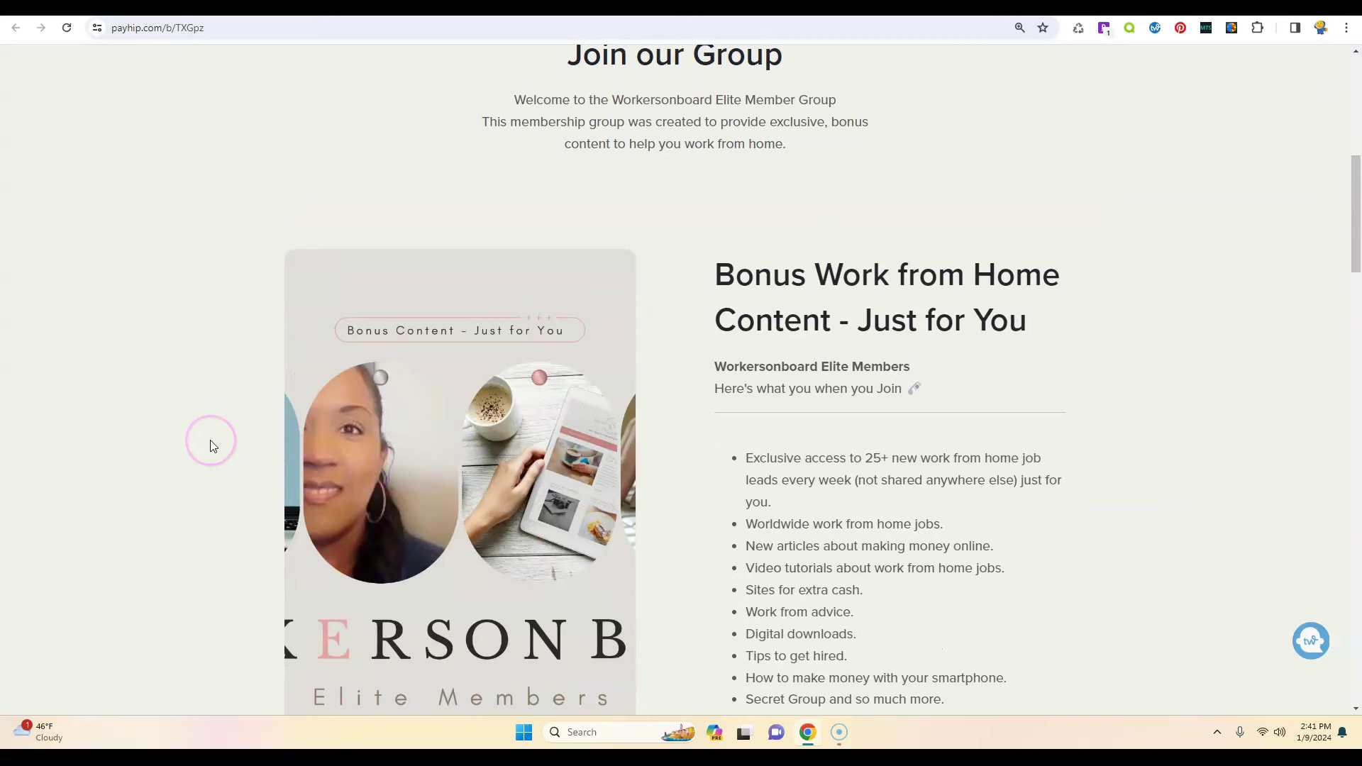
{"action": "scroll", "coordinate": [210, 440], "scroll_direction": "down", "scroll_amount": 2}
{"action": "scroll", "coordinate": [209, 440], "scroll_direction": "up", "scroll_amount": 2}
- Bring the Payhip Join our Group page to its Bonus Work from Home Content list
{"action": "key", "text": "alt+Left"}
{"action": "scroll", "coordinate": [532, 372], "scroll_direction": "down", "scroll_amount": 1}
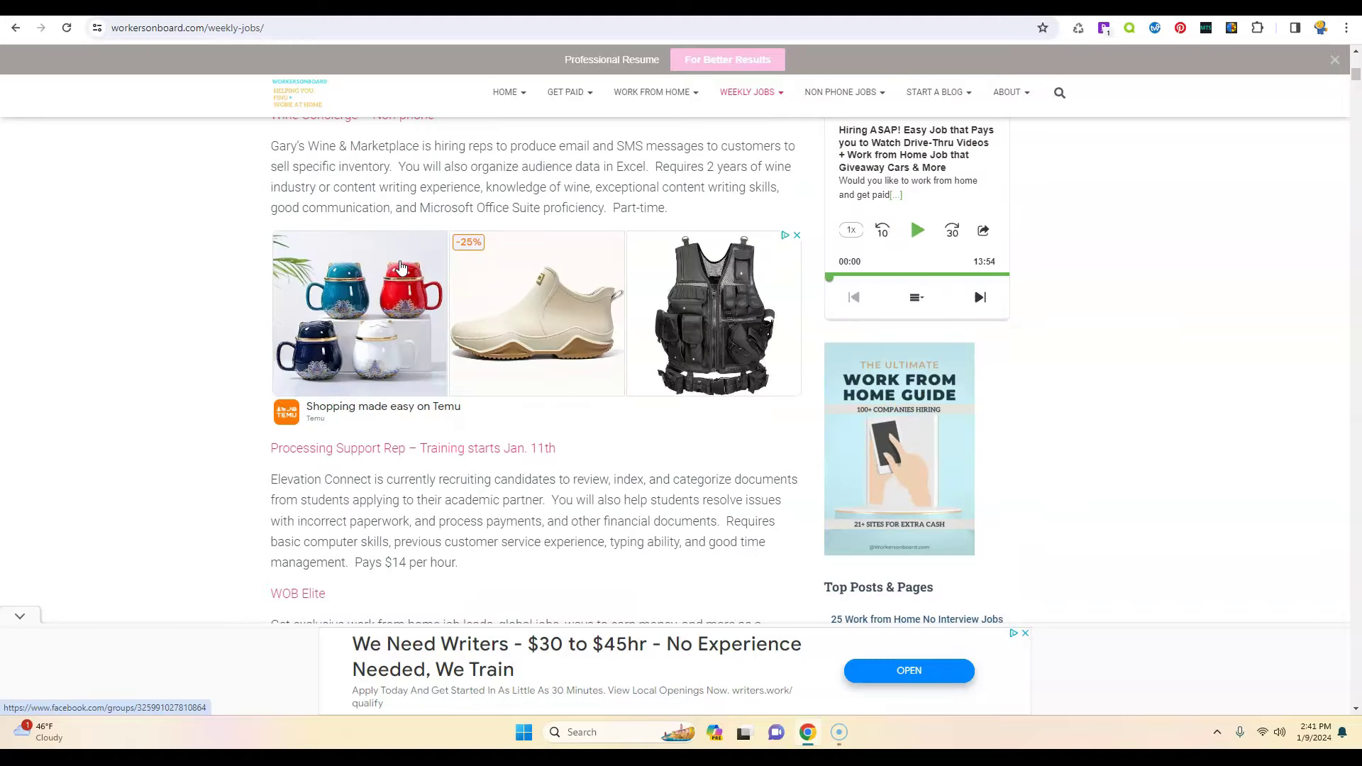
{"action": "scroll", "coordinate": [532, 372], "scroll_direction": "up", "scroll_amount": 3}
{"action": "key", "text": "alt+Right"}
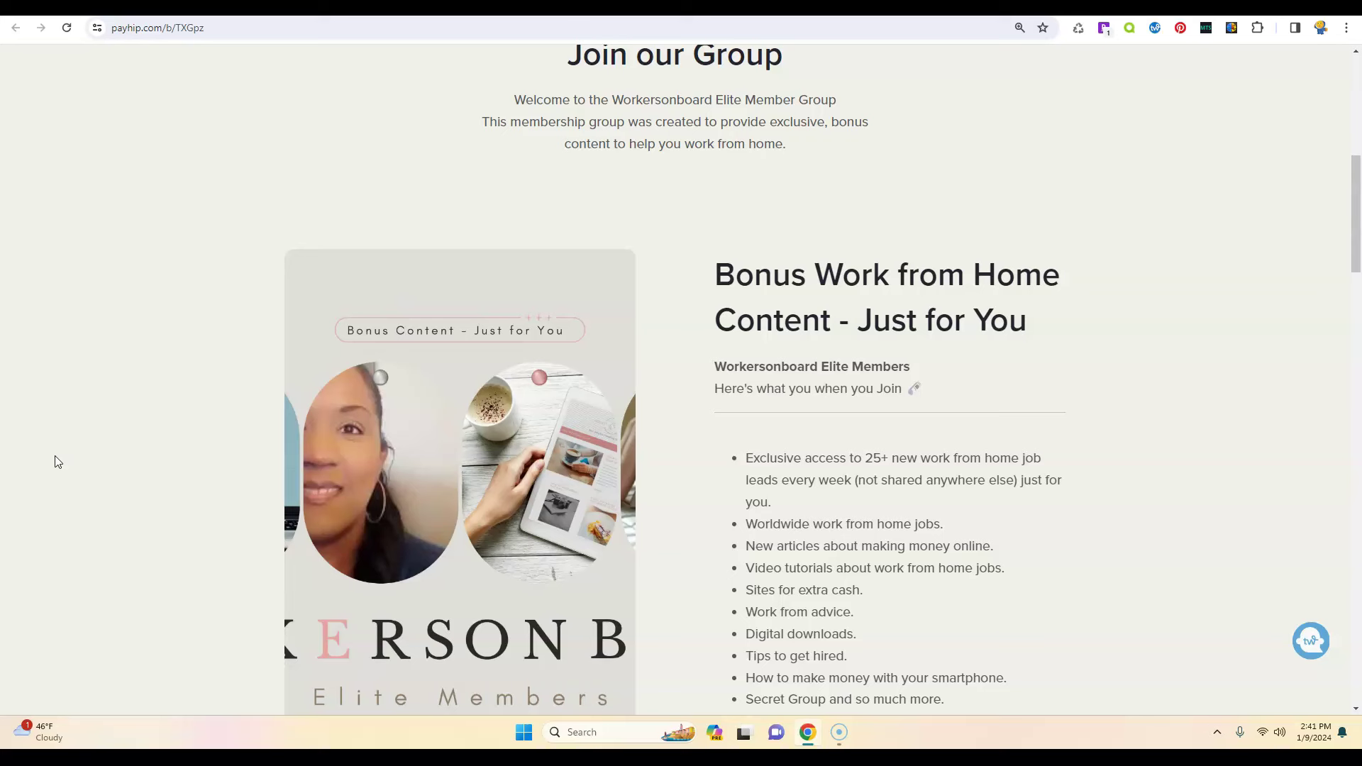
{"action": "left_click", "coordinate": [67, 451]}
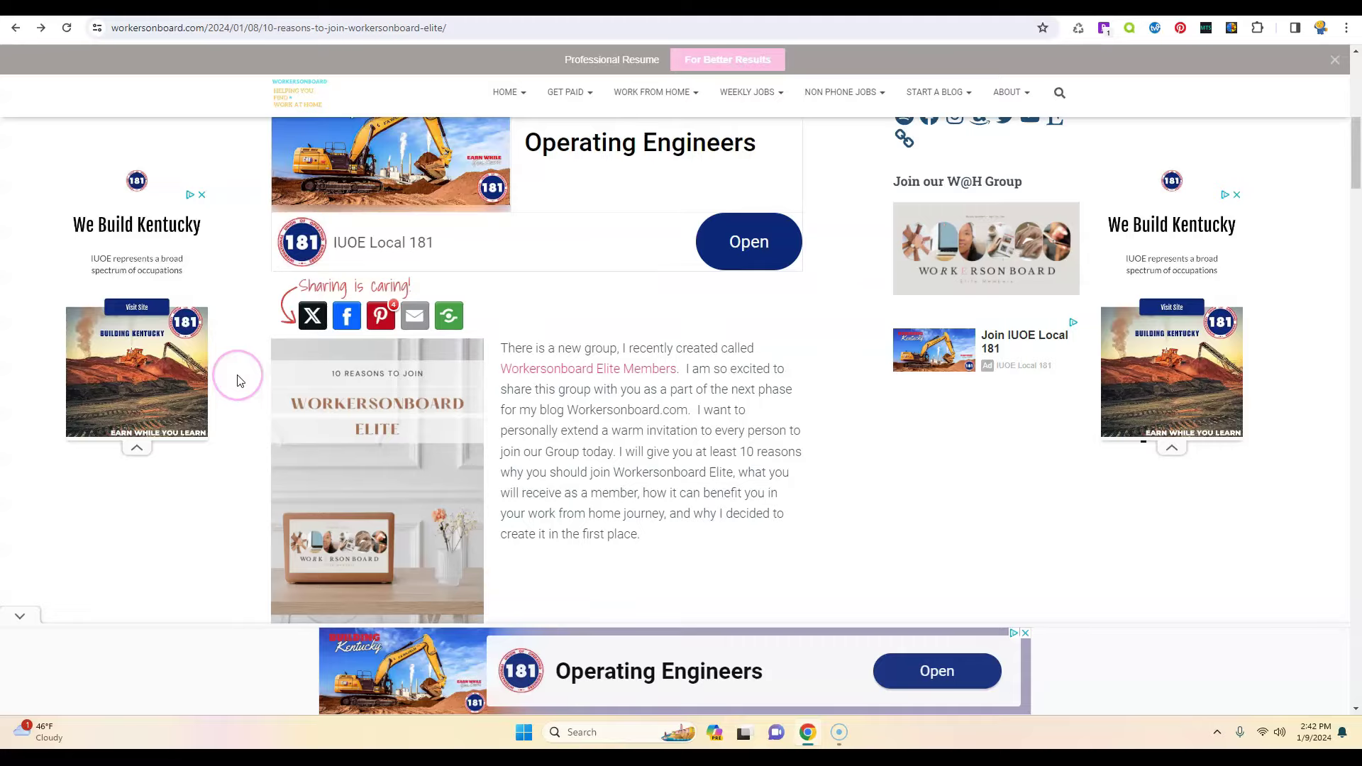
{"action": "scroll", "coordinate": [240, 383], "scroll_direction": "down", "scroll_amount": 5}
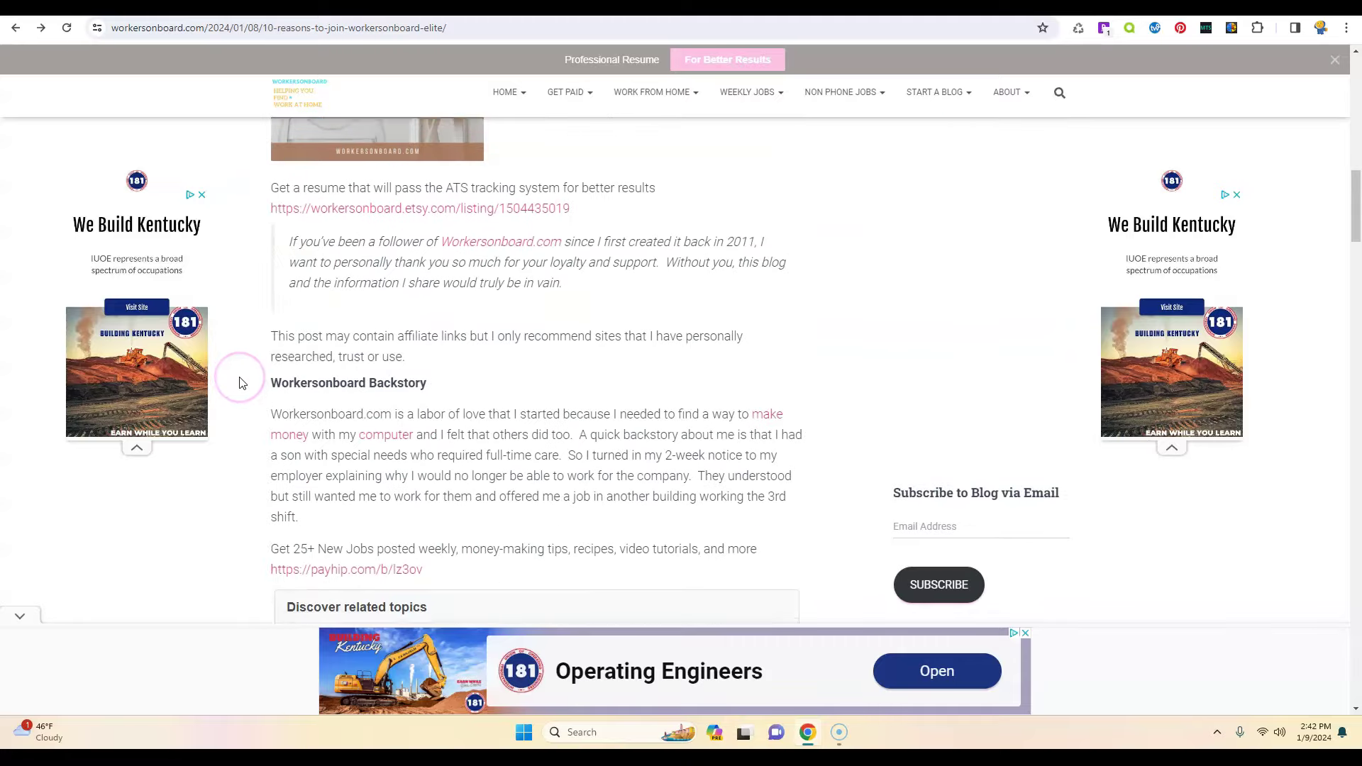
{"action": "scroll", "coordinate": [241, 384], "scroll_direction": "down", "scroll_amount": 5}
{"action": "scroll", "coordinate": [241, 383], "scroll_direction": "down", "scroll_amount": 5}
{"action": "scroll", "coordinate": [241, 384], "scroll_direction": "down", "scroll_amount": 5}
{"action": "scroll", "coordinate": [241, 384], "scroll_direction": "down", "scroll_amount": 4}
{"action": "scroll", "coordinate": [241, 383], "scroll_direction": "down", "scroll_amount": 5}
{"action": "scroll", "coordinate": [241, 383], "scroll_direction": "down", "scroll_amount": 4}
{"action": "scroll", "coordinate": [241, 383], "scroll_direction": "down", "scroll_amount": 4}
{"action": "scroll", "coordinate": [240, 383], "scroll_direction": "down", "scroll_amount": 2}
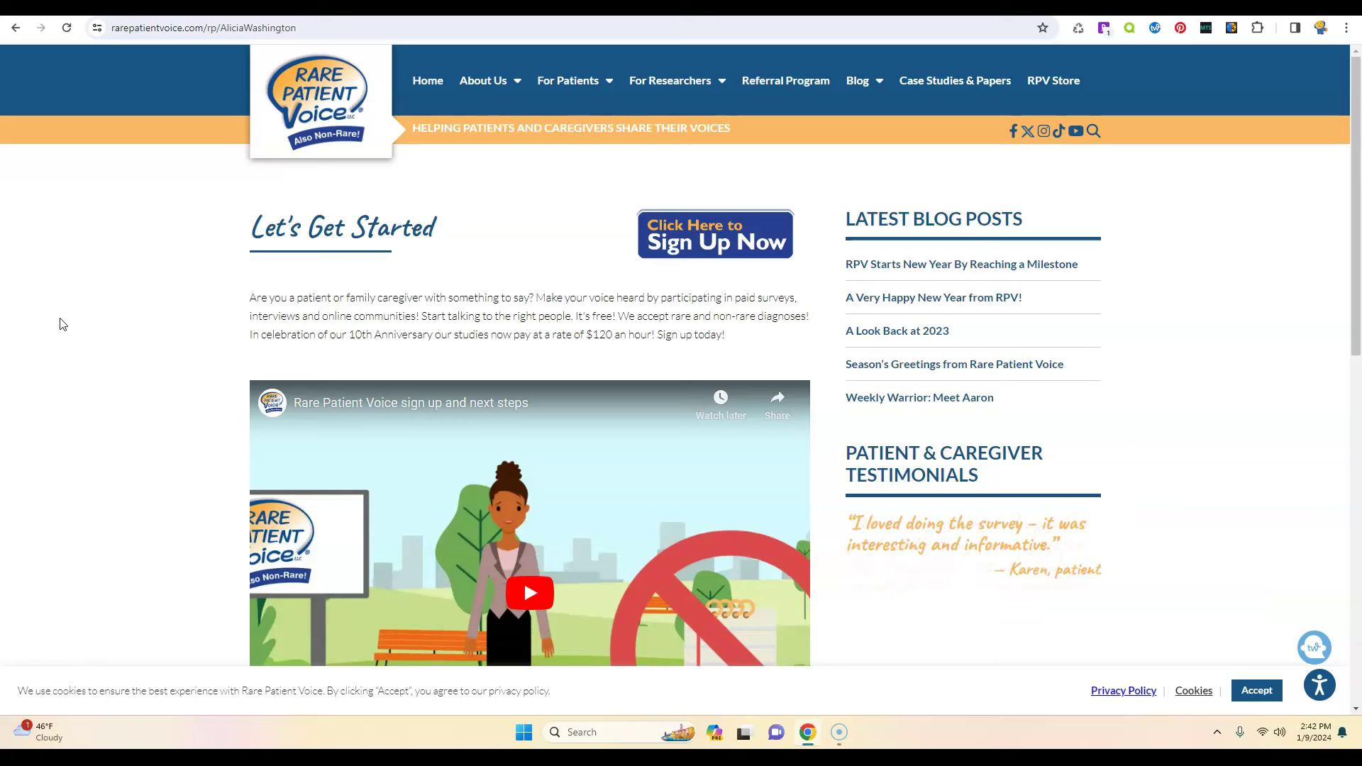
{"action": "scroll", "coordinate": [62, 324], "scroll_direction": "down", "scroll_amount": 1}
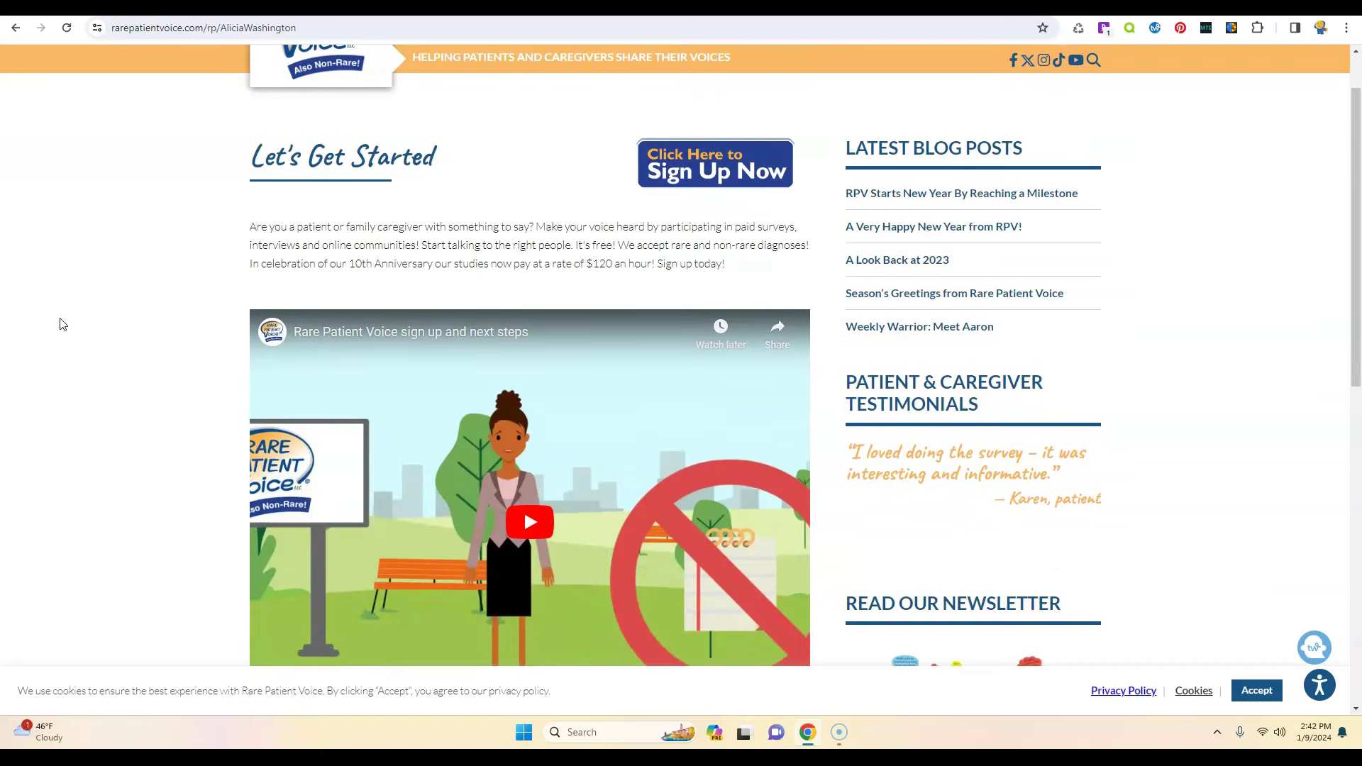
{"action": "scroll", "coordinate": [62, 323], "scroll_direction": "down", "scroll_amount": 1}
{"action": "scroll", "coordinate": [62, 324], "scroll_direction": "down", "scroll_amount": 1}
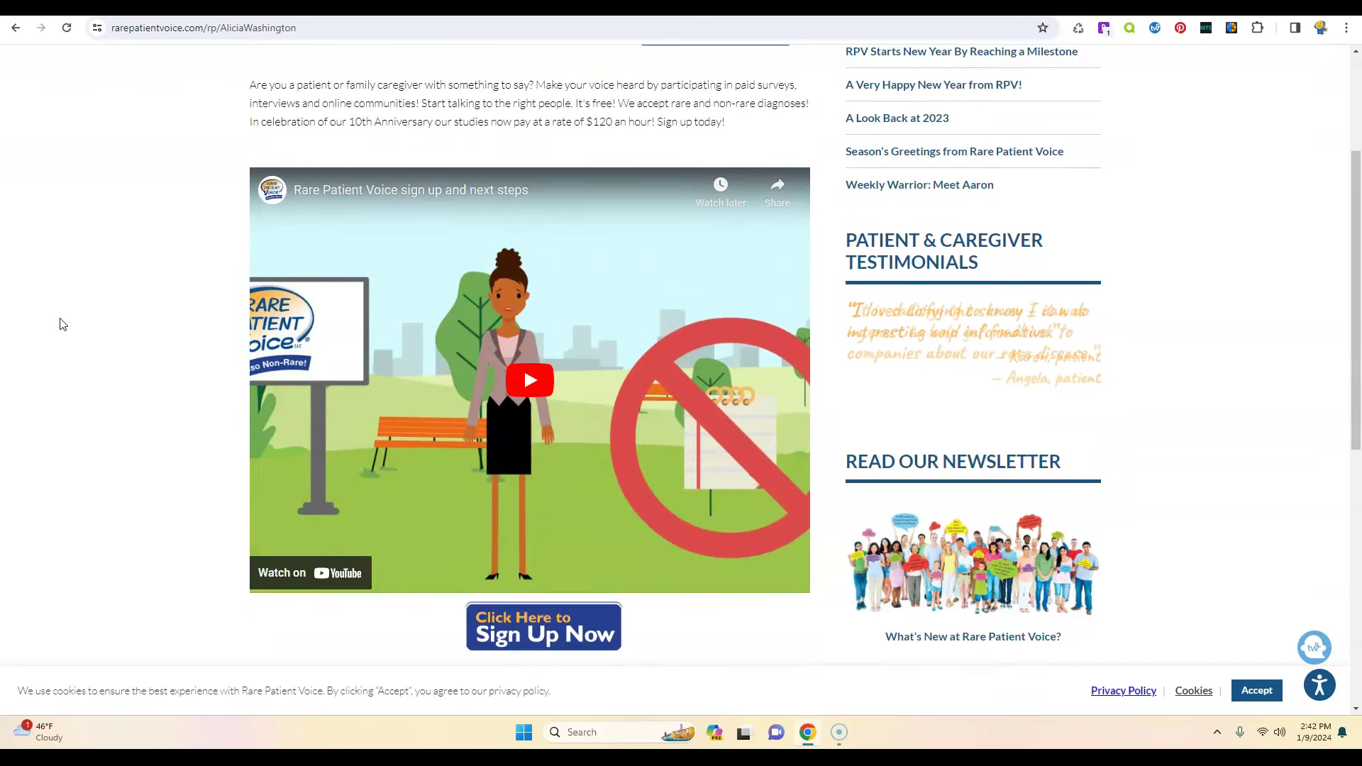
{"action": "scroll", "coordinate": [62, 324], "scroll_direction": "up", "scroll_amount": 2}
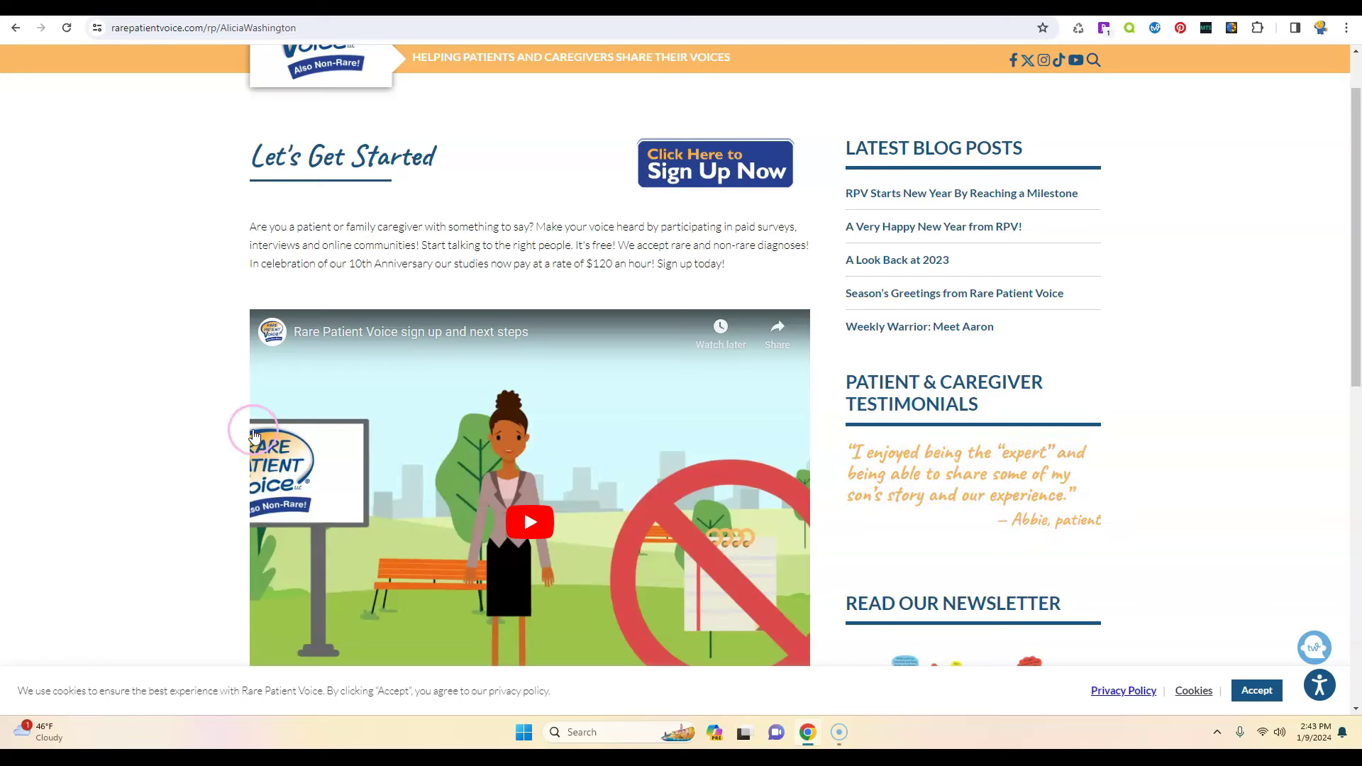
- Show the 3Play Media Voice Writing page's intro video, transcript and Why work at 3Play section
{"action": "key", "text": "alt+Left"}
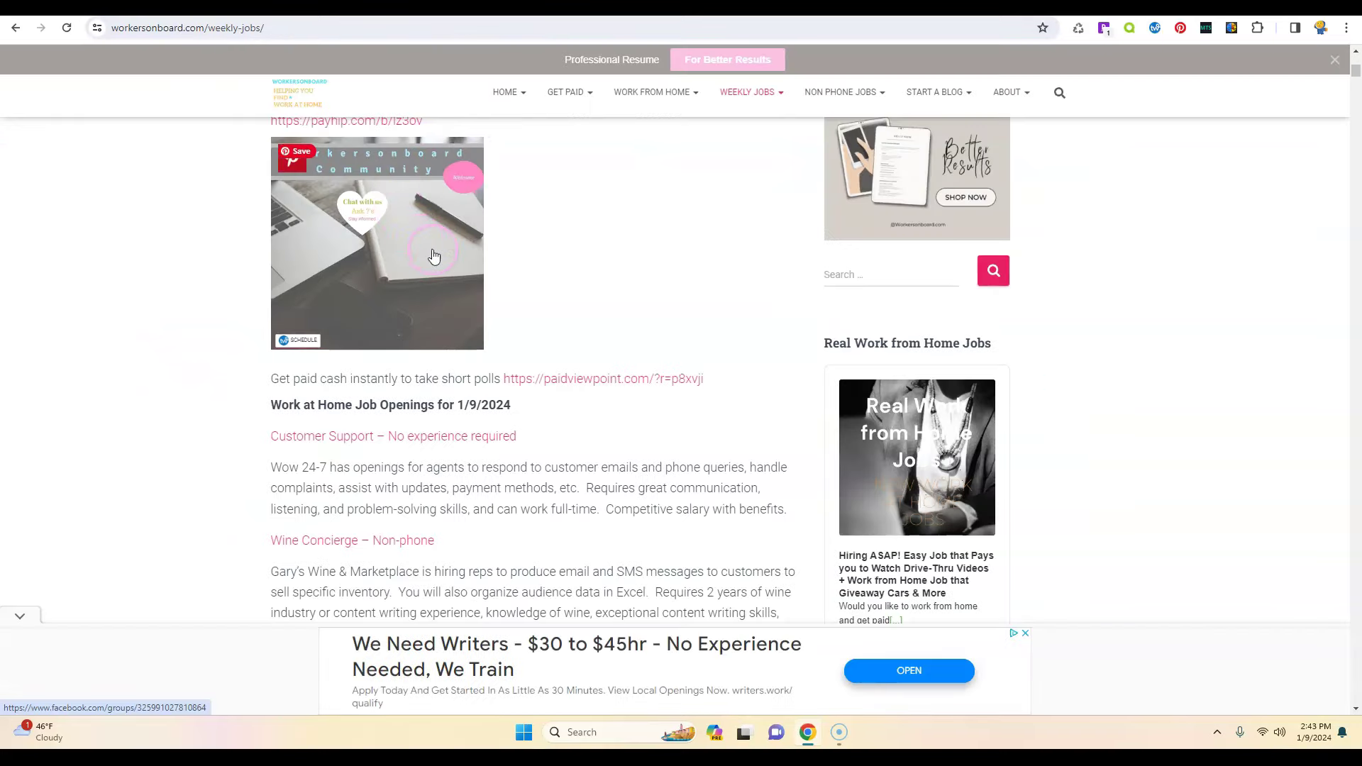
{"action": "scroll", "coordinate": [426, 246], "scroll_direction": "down", "scroll_amount": 3}
{"action": "scroll", "coordinate": [430, 254], "scroll_direction": "down", "scroll_amount": 2}
{"action": "scroll", "coordinate": [435, 256], "scroll_direction": "up", "scroll_amount": 2}
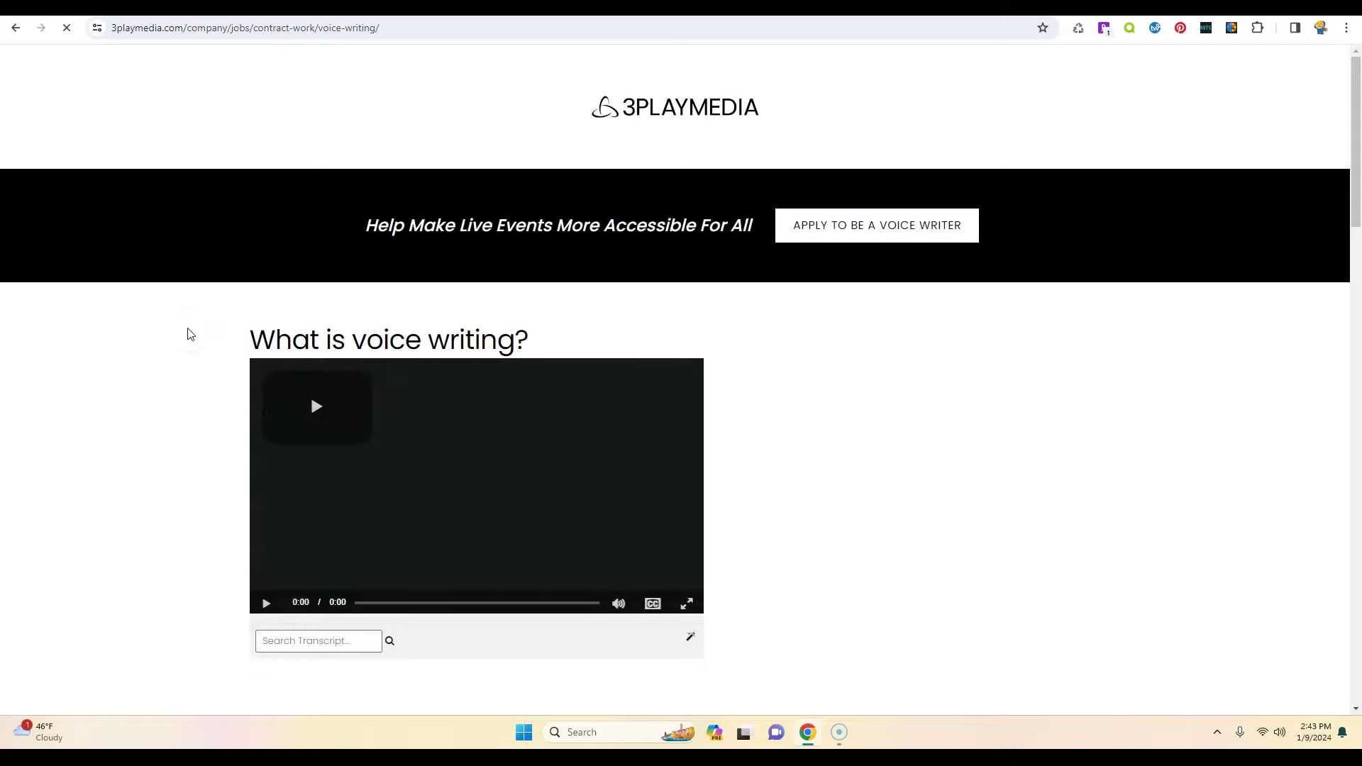
{"action": "scroll", "coordinate": [189, 335], "scroll_direction": "down", "scroll_amount": 3}
{"action": "scroll", "coordinate": [190, 334], "scroll_direction": "down", "scroll_amount": 3}
{"action": "scroll", "coordinate": [191, 335], "scroll_direction": "down", "scroll_amount": 2}
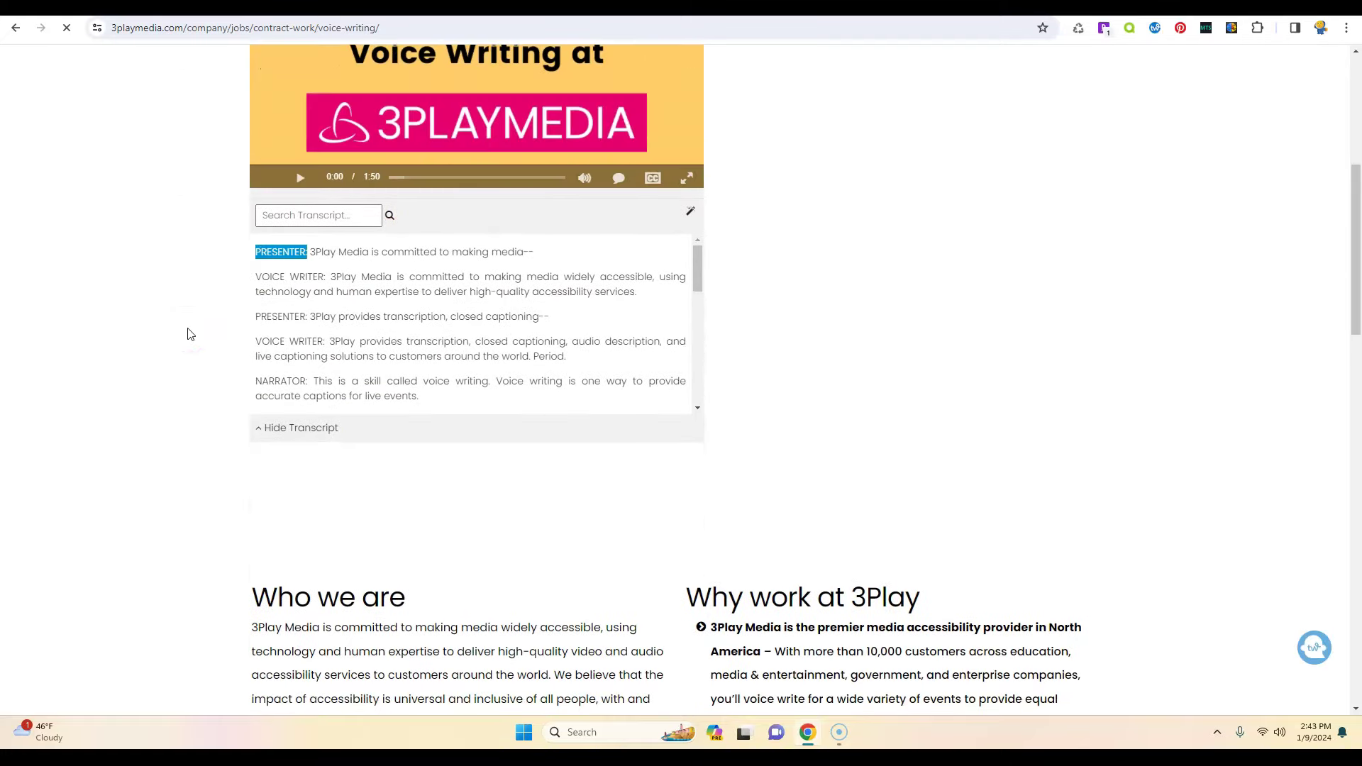
{"action": "scroll", "coordinate": [189, 335], "scroll_direction": "down", "scroll_amount": 4}
{"action": "scroll", "coordinate": [190, 334], "scroll_direction": "down", "scroll_amount": 1}
{"action": "scroll", "coordinate": [189, 335], "scroll_direction": "down", "scroll_amount": 4}
{"action": "scroll", "coordinate": [190, 335], "scroll_direction": "down", "scroll_amount": 3}
{"action": "scroll", "coordinate": [190, 334], "scroll_direction": "down", "scroll_amount": 2}
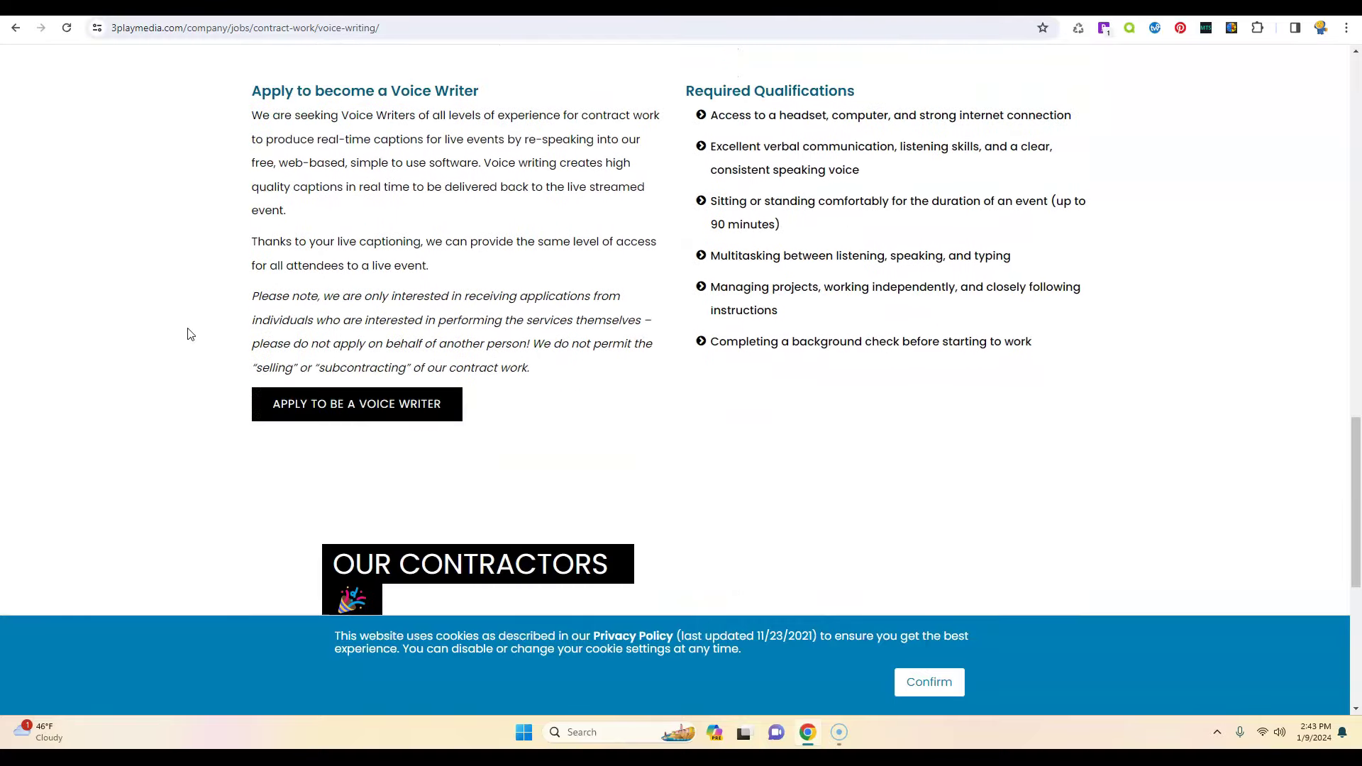
{"action": "scroll", "coordinate": [190, 334], "scroll_direction": "up", "scroll_amount": 2}
{"action": "scroll", "coordinate": [191, 335], "scroll_direction": "up", "scroll_amount": 1}
{"action": "scroll", "coordinate": [189, 335], "scroll_direction": "up", "scroll_amount": 4}
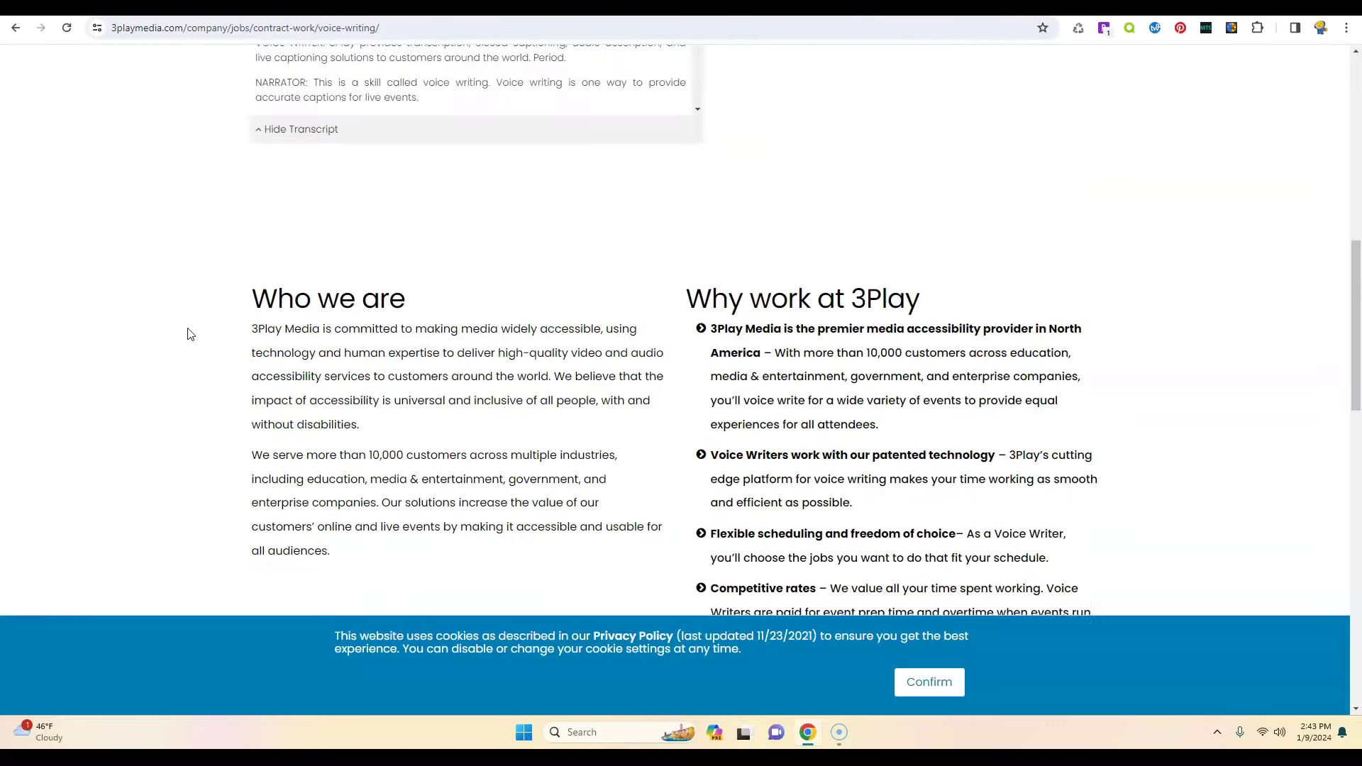
{"action": "scroll", "coordinate": [190, 334], "scroll_direction": "up", "scroll_amount": 4}
{"action": "scroll", "coordinate": [189, 335], "scroll_direction": "up", "scroll_amount": 3}
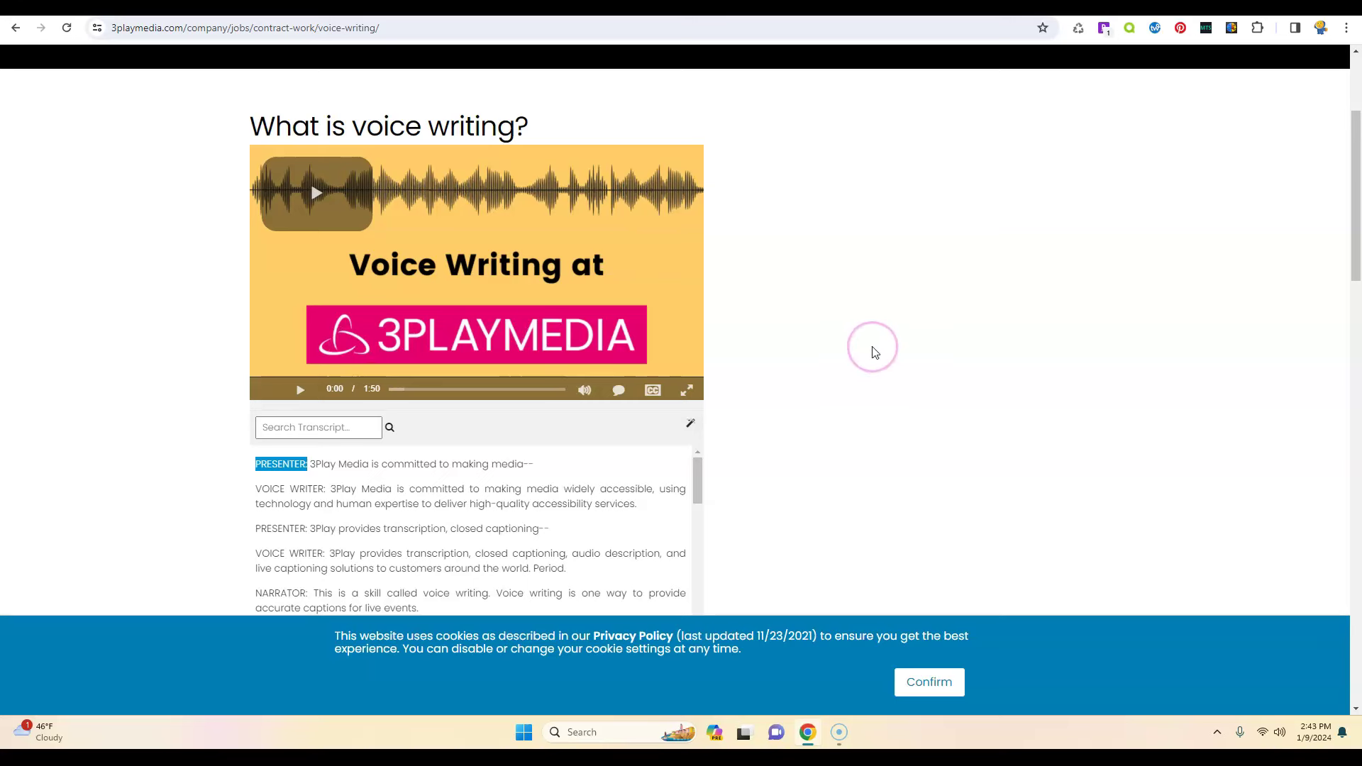
{"action": "scroll", "coordinate": [891, 357], "scroll_direction": "down", "scroll_amount": 2}
{"action": "scroll", "coordinate": [891, 356], "scroll_direction": "down", "scroll_amount": 1}
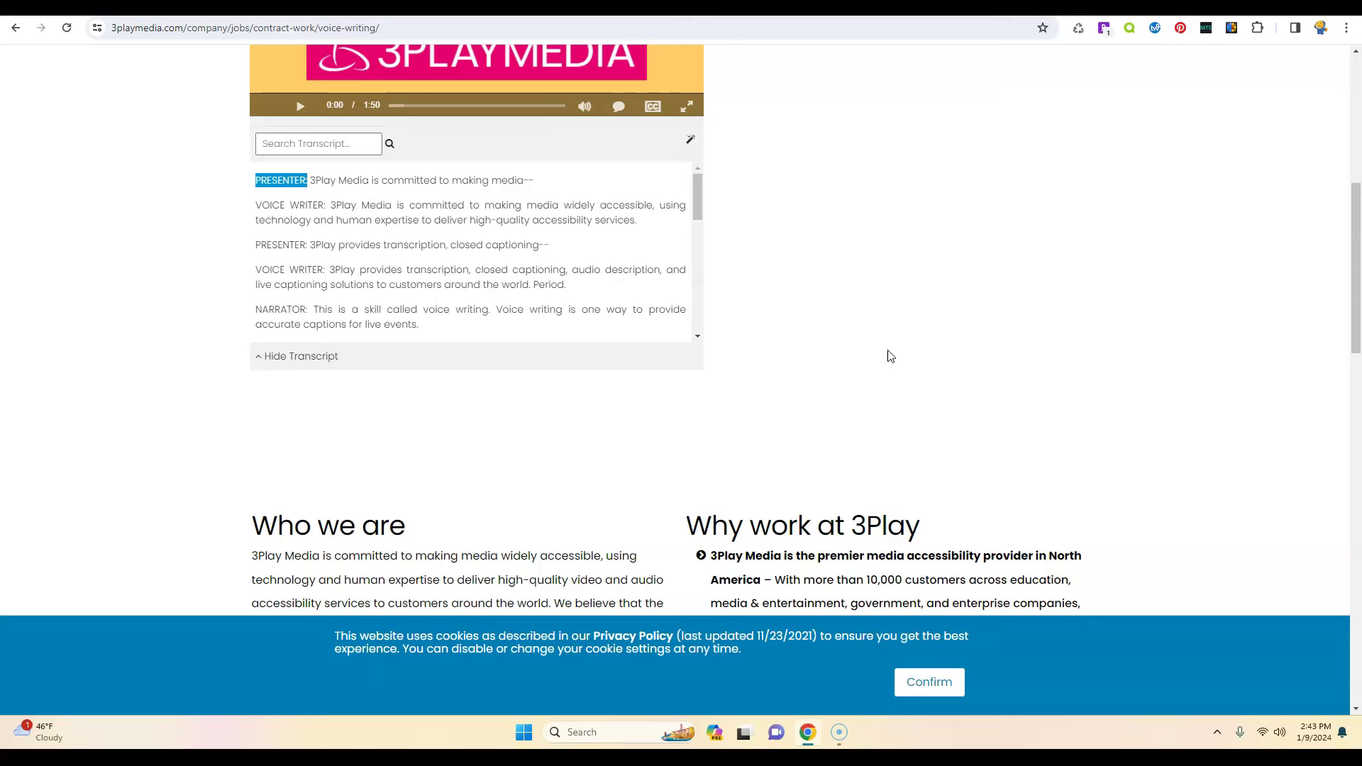
{"action": "scroll", "coordinate": [902, 337], "scroll_direction": "down", "scroll_amount": 5}
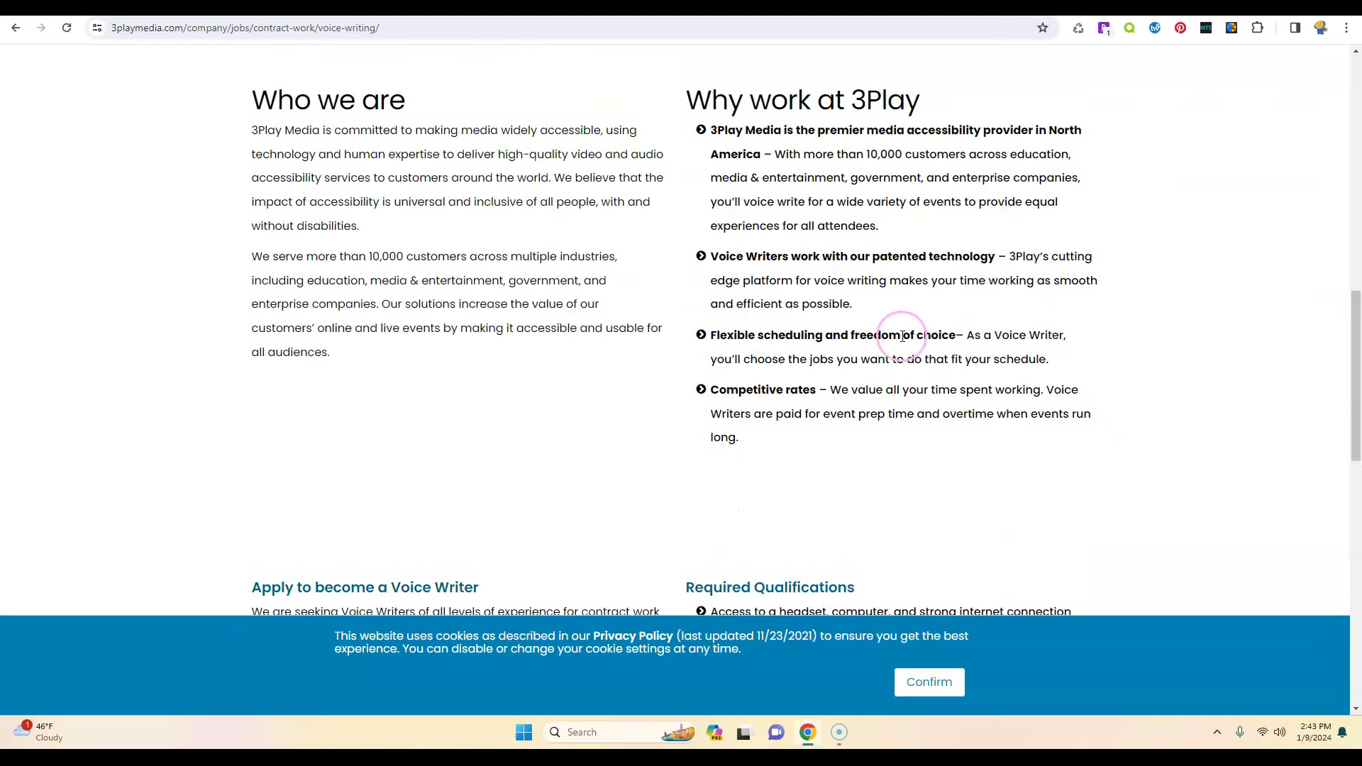
{"action": "scroll", "coordinate": [902, 336], "scroll_direction": "down", "scroll_amount": 3}
{"action": "scroll", "coordinate": [903, 336], "scroll_direction": "down", "scroll_amount": 1}
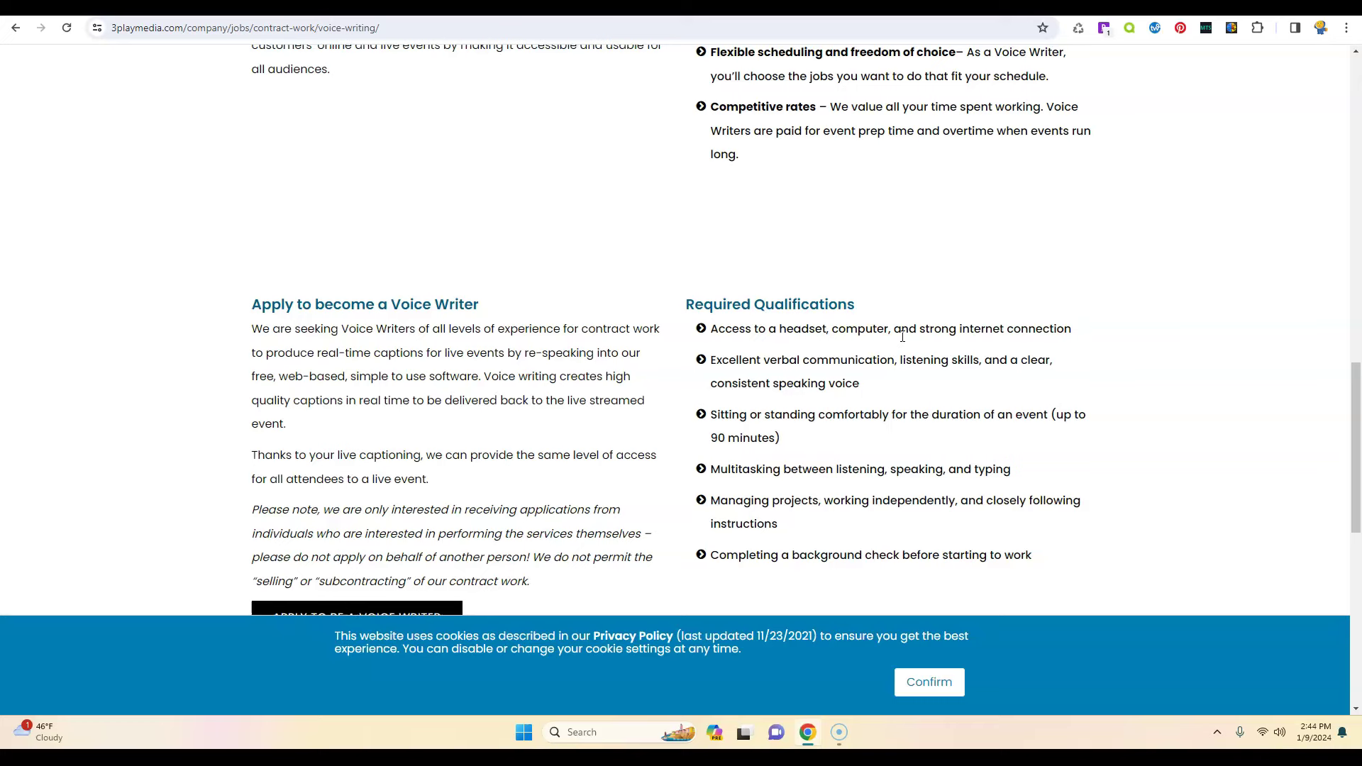
{"action": "scroll", "coordinate": [903, 336], "scroll_direction": "up", "scroll_amount": 3}
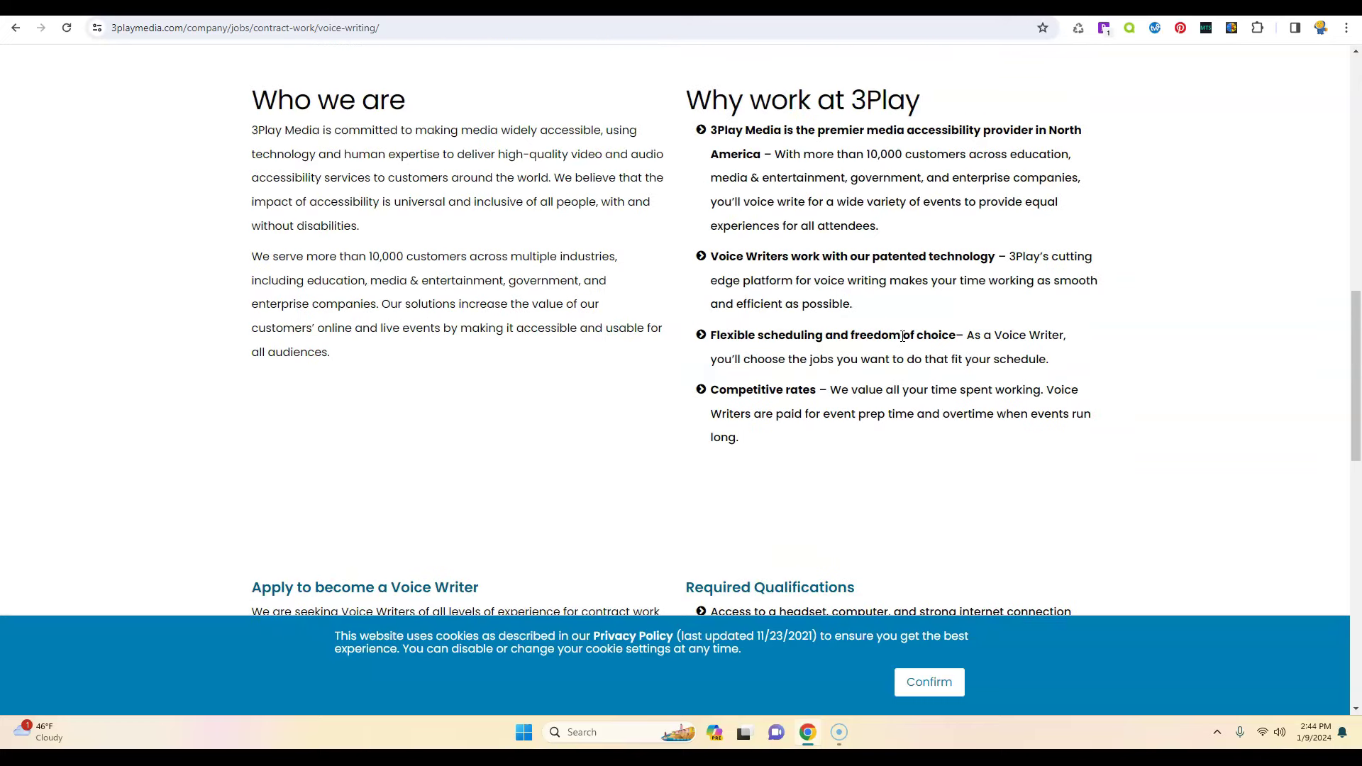
{"action": "scroll", "coordinate": [903, 337], "scroll_direction": "up", "scroll_amount": 2}
{"action": "scroll", "coordinate": [903, 336], "scroll_direction": "up", "scroll_amount": 3}
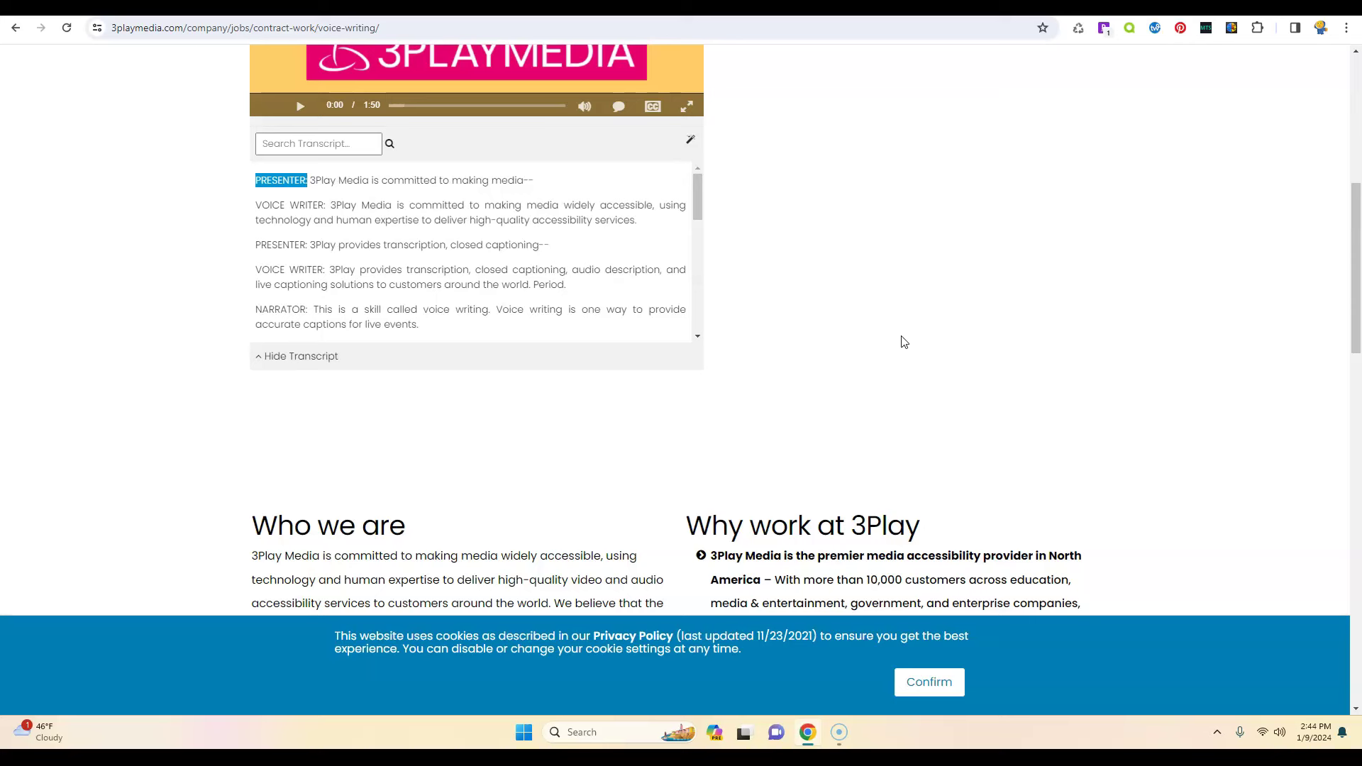
{"action": "scroll", "coordinate": [903, 342], "scroll_direction": "down", "scroll_amount": 2}
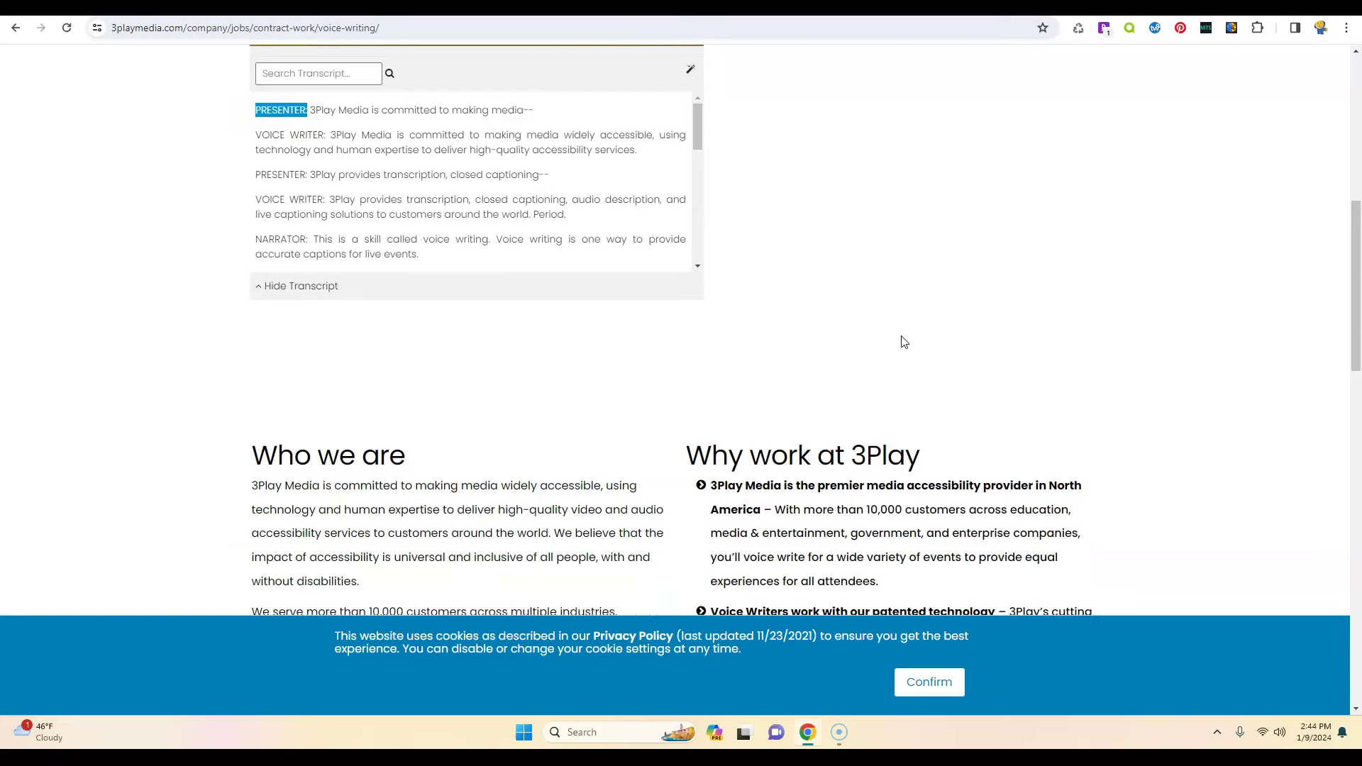
{"action": "scroll", "coordinate": [903, 342], "scroll_direction": "down", "scroll_amount": 1}
{"action": "scroll", "coordinate": [902, 342], "scroll_direction": "down", "scroll_amount": 1}
{"action": "scroll", "coordinate": [903, 341], "scroll_direction": "down", "scroll_amount": 2}
{"action": "scroll", "coordinate": [903, 341], "scroll_direction": "down", "scroll_amount": 1}
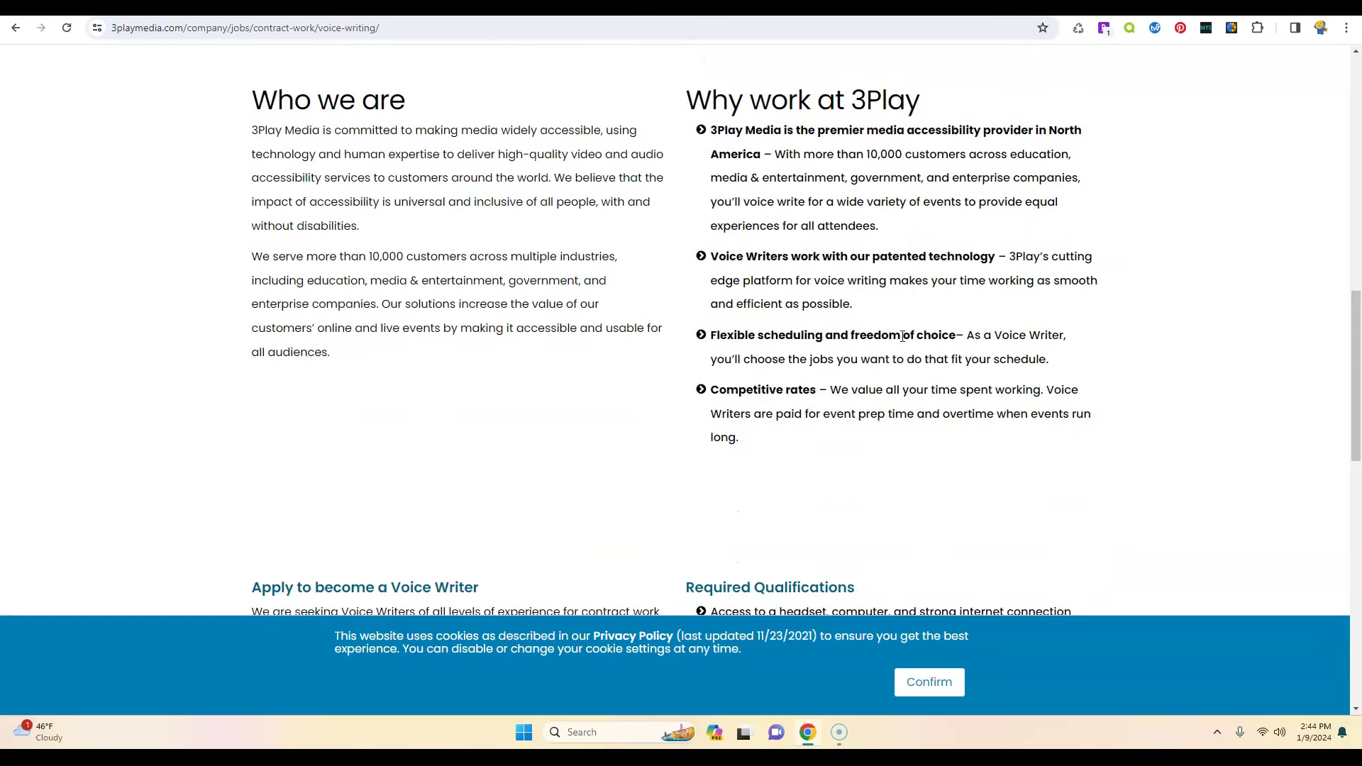
{"action": "scroll", "coordinate": [903, 341], "scroll_direction": "down", "scroll_amount": 2}
{"action": "scroll", "coordinate": [903, 342], "scroll_direction": "down", "scroll_amount": 1}
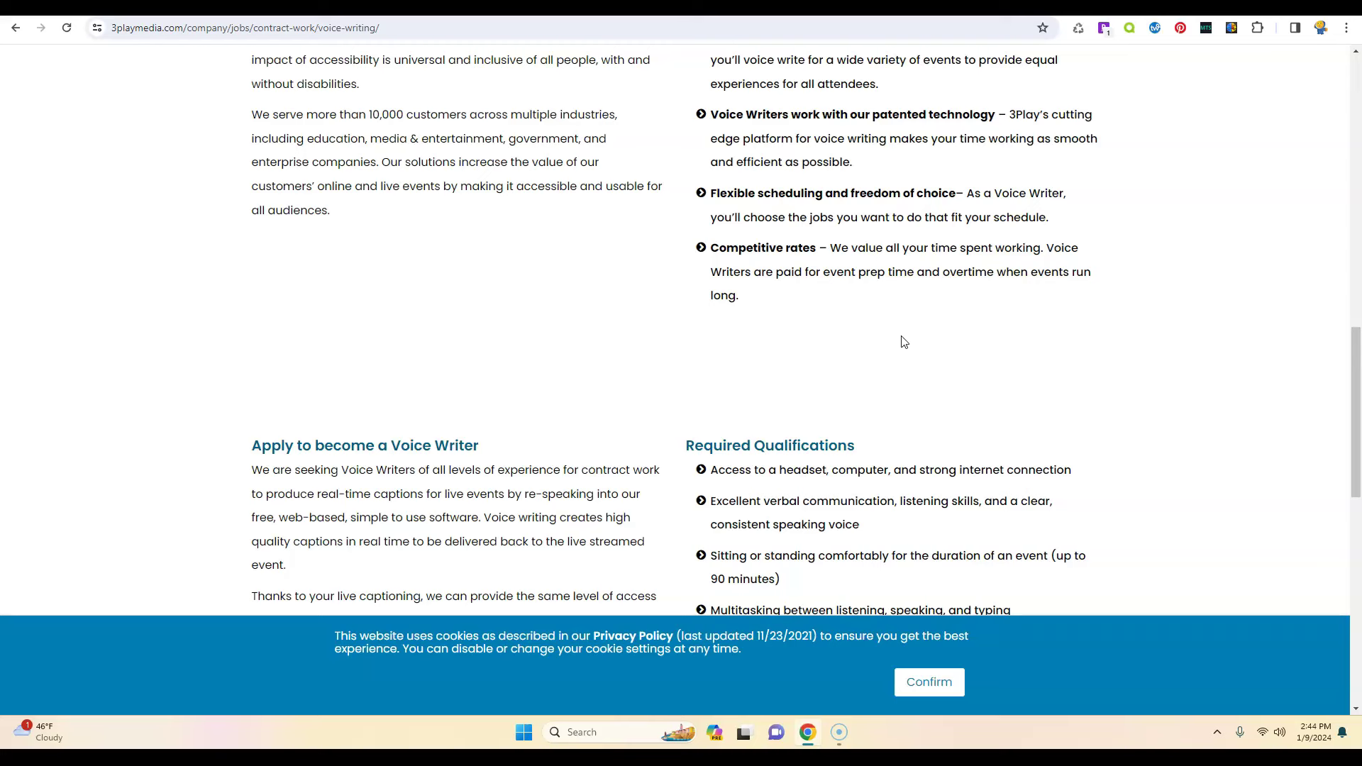
{"action": "scroll", "coordinate": [902, 343], "scroll_direction": "down", "scroll_amount": 2}
{"action": "scroll", "coordinate": [901, 341], "scroll_direction": "down", "scroll_amount": 2}
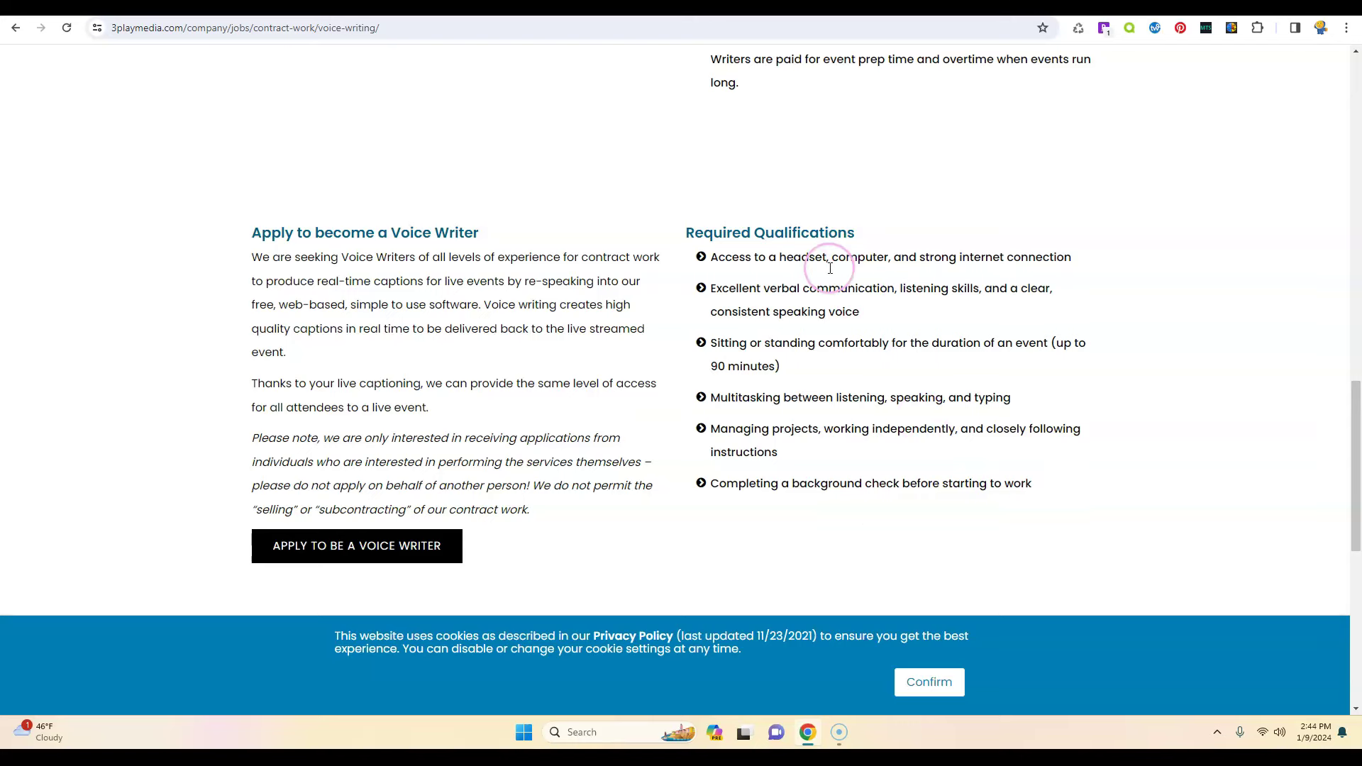
{"action": "scroll", "coordinate": [815, 290], "scroll_direction": "up", "scroll_amount": 1}
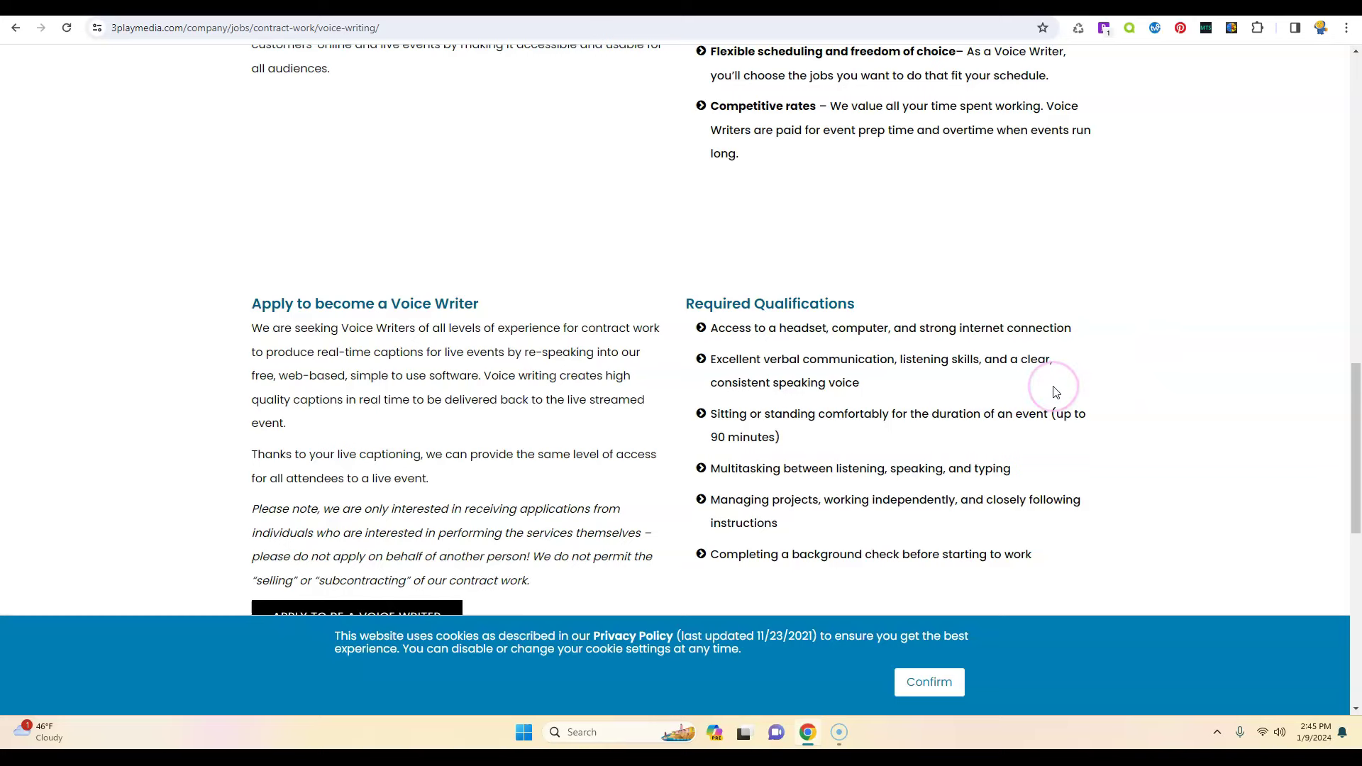
{"action": "scroll", "coordinate": [1056, 392], "scroll_direction": "down", "scroll_amount": 4}
{"action": "scroll", "coordinate": [1055, 392], "scroll_direction": "down", "scroll_amount": 1}
{"action": "scroll", "coordinate": [1055, 392], "scroll_direction": "up", "scroll_amount": 3}
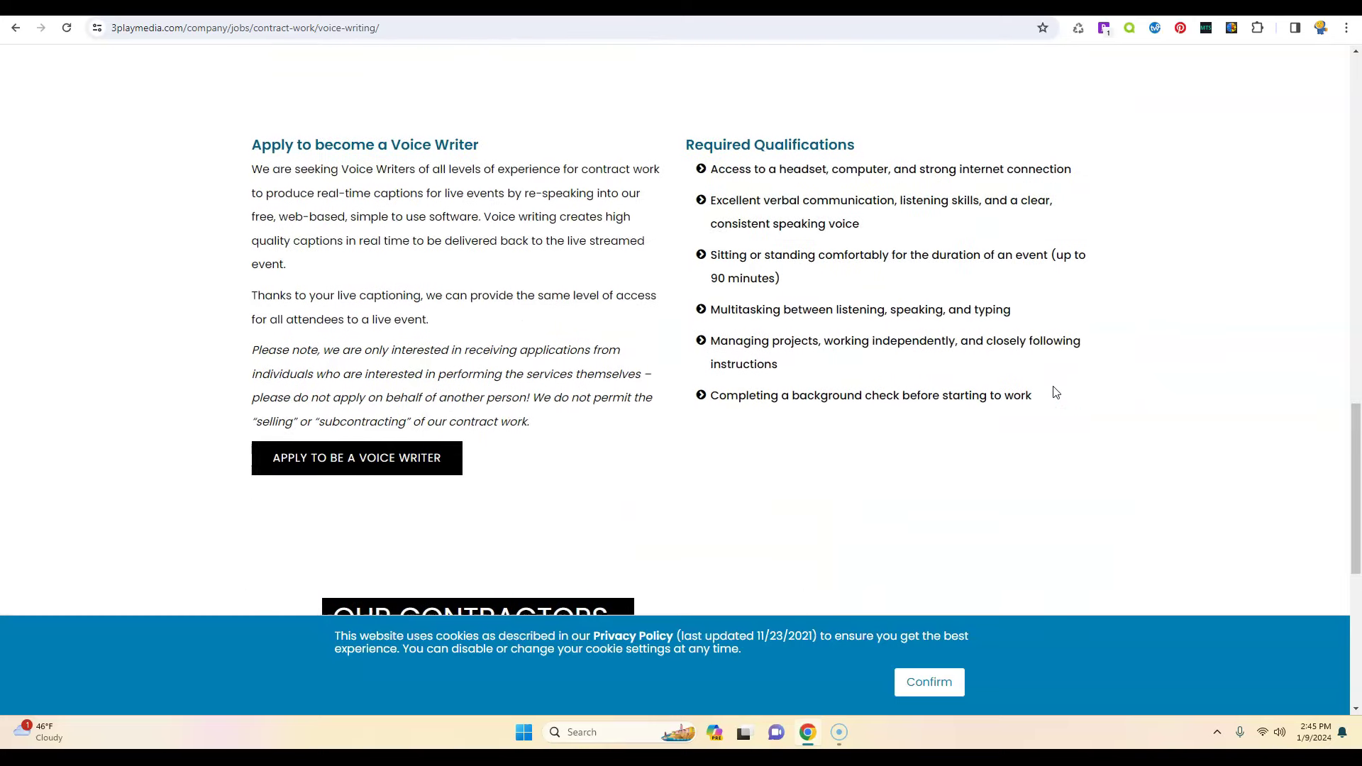
{"action": "scroll", "coordinate": [1055, 392], "scroll_direction": "up", "scroll_amount": 3}
{"action": "scroll", "coordinate": [1055, 392], "scroll_direction": "up", "scroll_amount": 3}
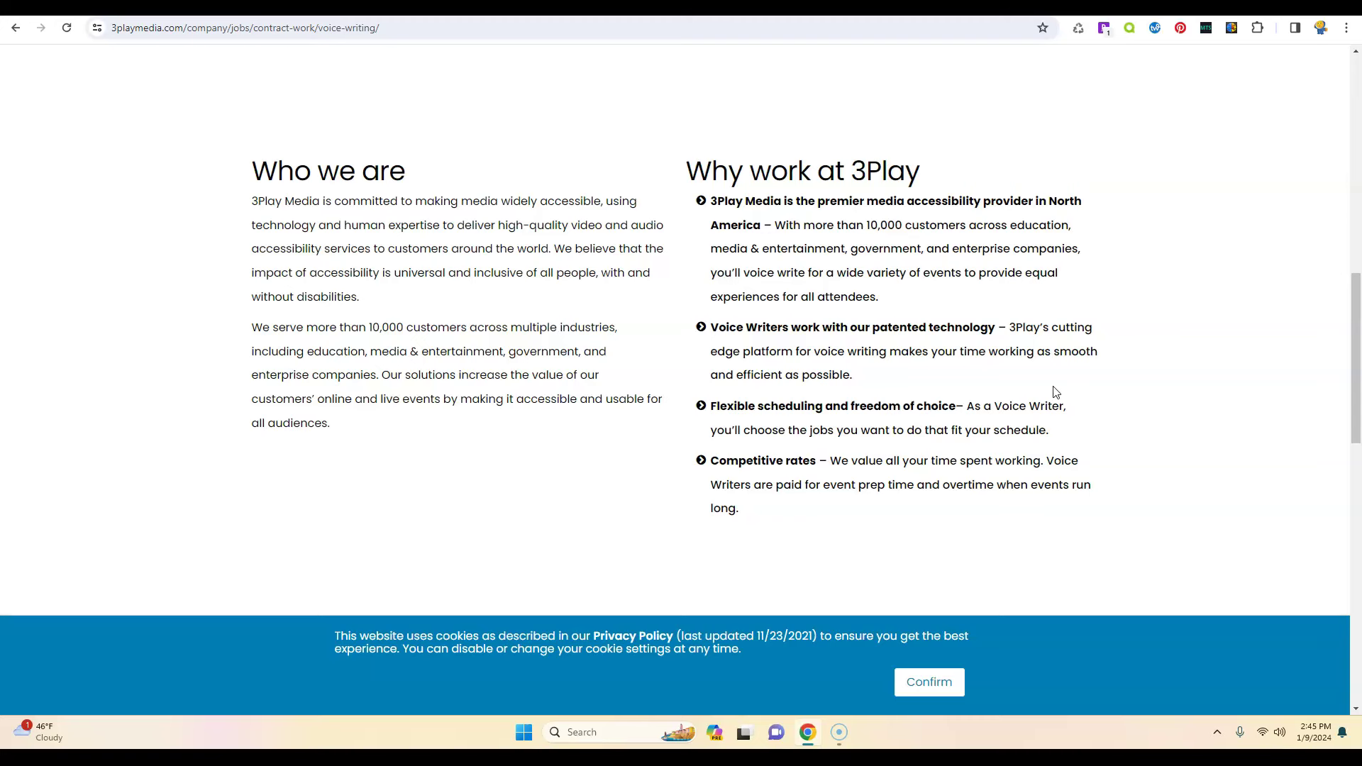
{"action": "scroll", "coordinate": [1055, 392], "scroll_direction": "up", "scroll_amount": 4}
{"action": "scroll", "coordinate": [1055, 393], "scroll_direction": "down", "scroll_amount": 2}
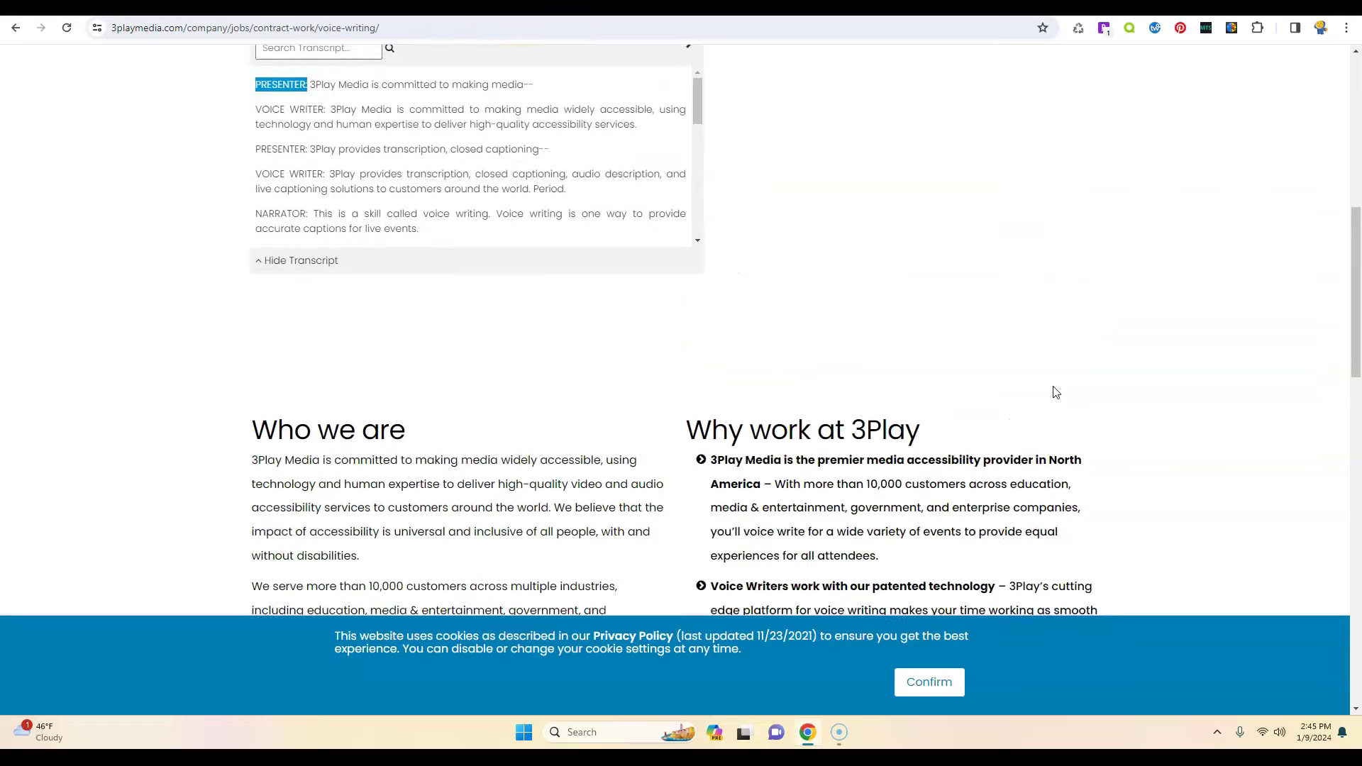
{"action": "scroll", "coordinate": [1055, 393], "scroll_direction": "down", "scroll_amount": 2}
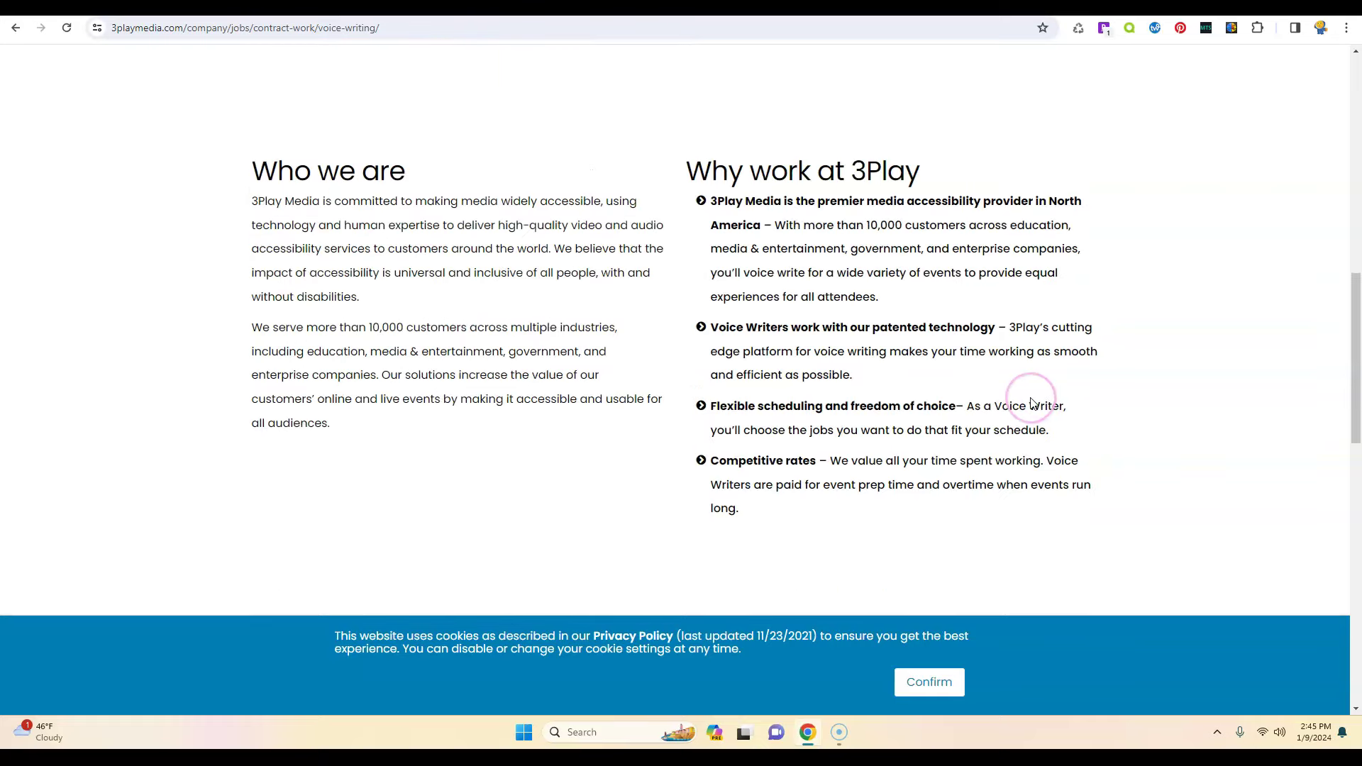
{"action": "scroll", "coordinate": [1055, 392], "scroll_direction": "down", "scroll_amount": 3}
{"action": "scroll", "coordinate": [1032, 404], "scroll_direction": "down", "scroll_amount": 3}
{"action": "scroll", "coordinate": [1032, 404], "scroll_direction": "down", "scroll_amount": 1}
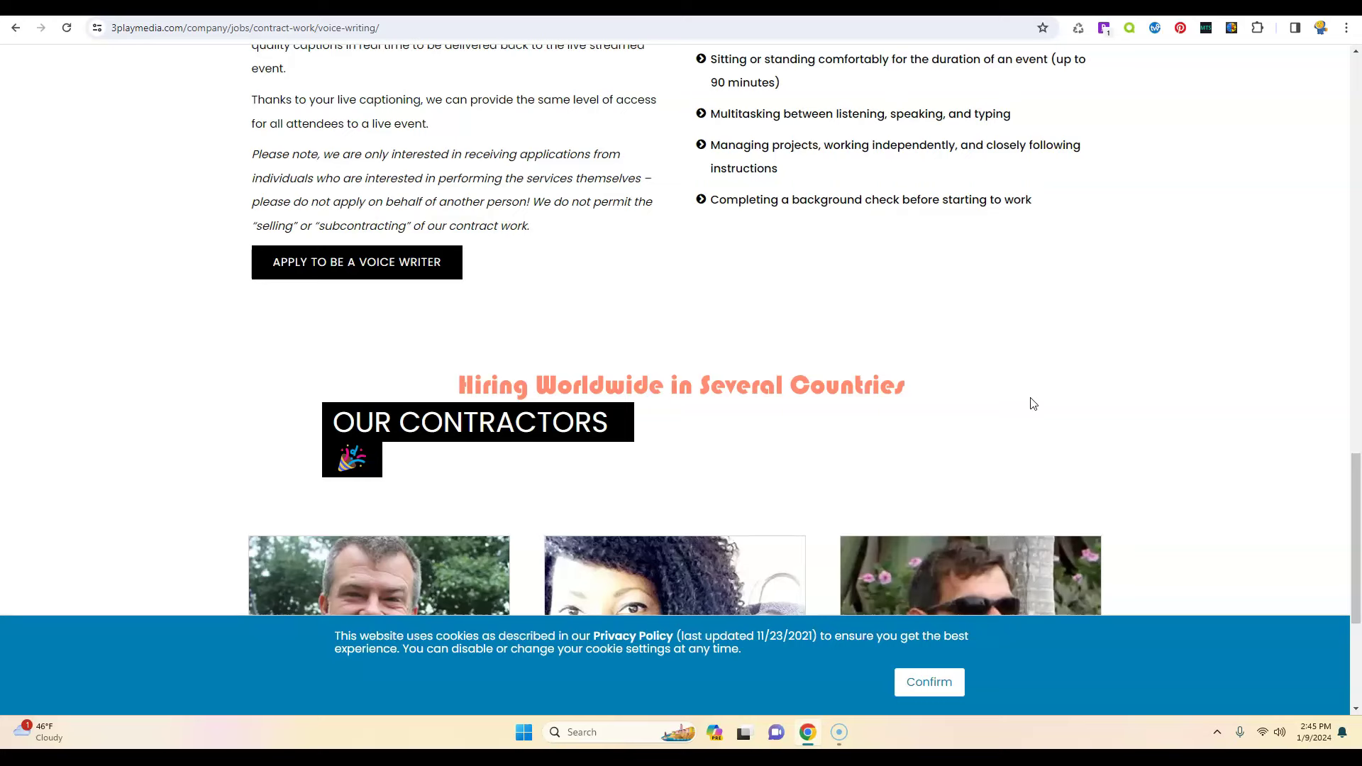
{"action": "scroll", "coordinate": [1031, 404], "scroll_direction": "up", "scroll_amount": 2}
{"action": "left_click", "coordinate": [453, 476]}
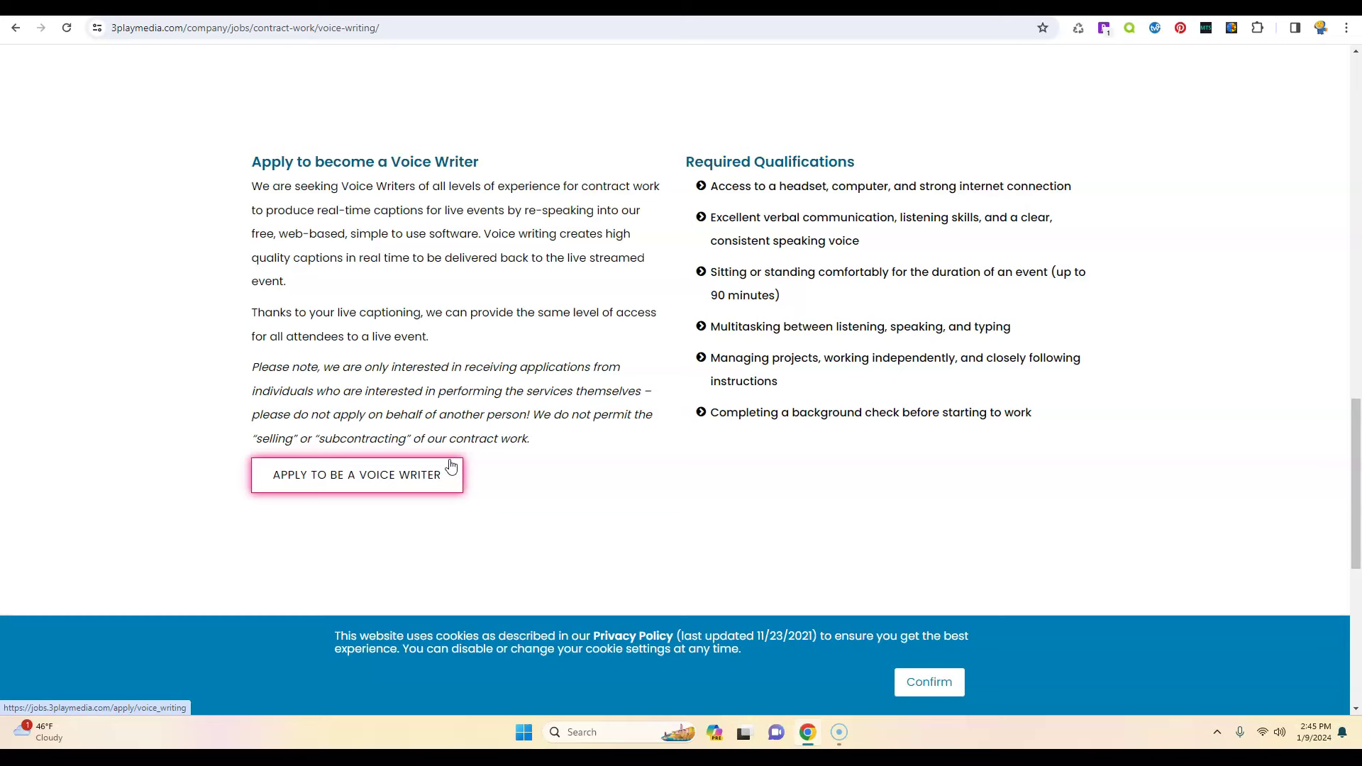
{"action": "scroll", "coordinate": [450, 466], "scroll_direction": "up", "scroll_amount": 5}
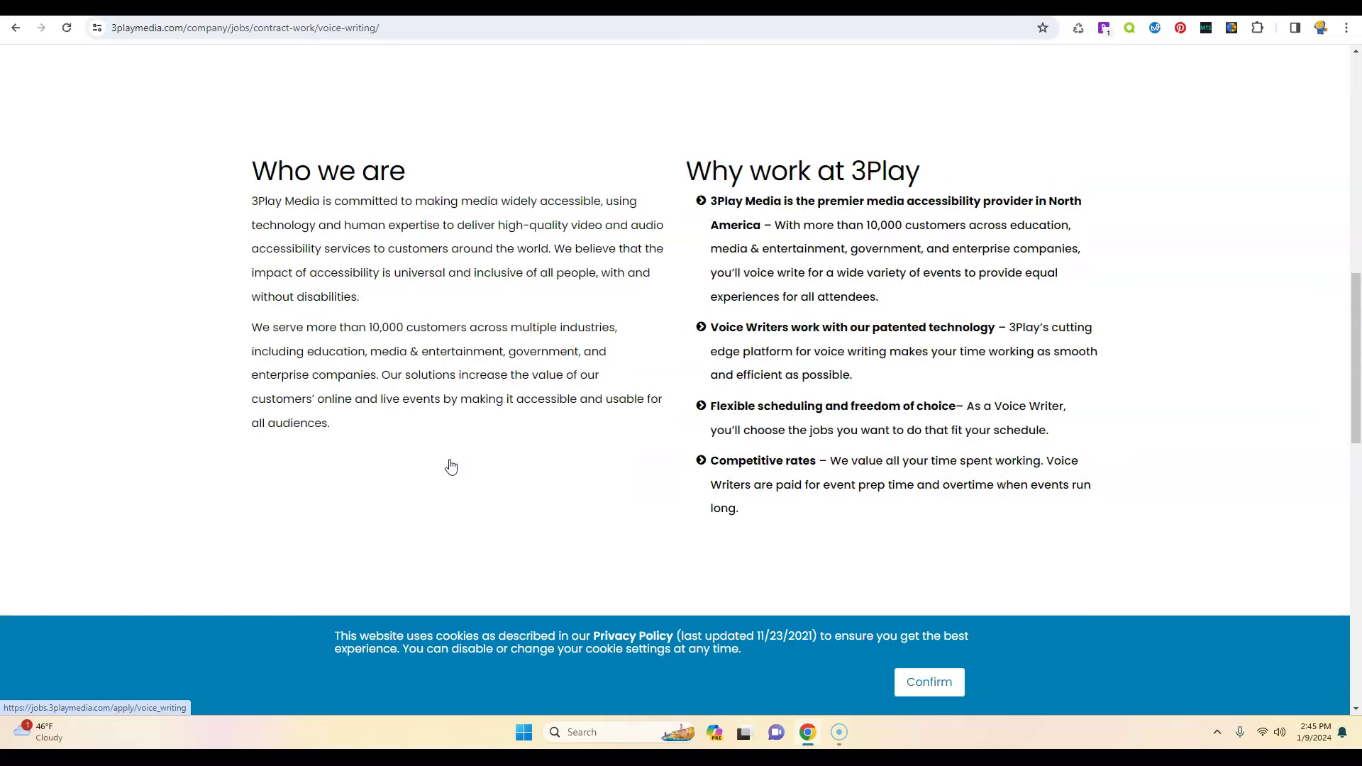
{"action": "scroll", "coordinate": [450, 467], "scroll_direction": "up", "scroll_amount": 5}
{"action": "scroll", "coordinate": [450, 466], "scroll_direction": "up", "scroll_amount": 2}
{"action": "scroll", "coordinate": [449, 465], "scroll_direction": "up", "scroll_amount": 1}
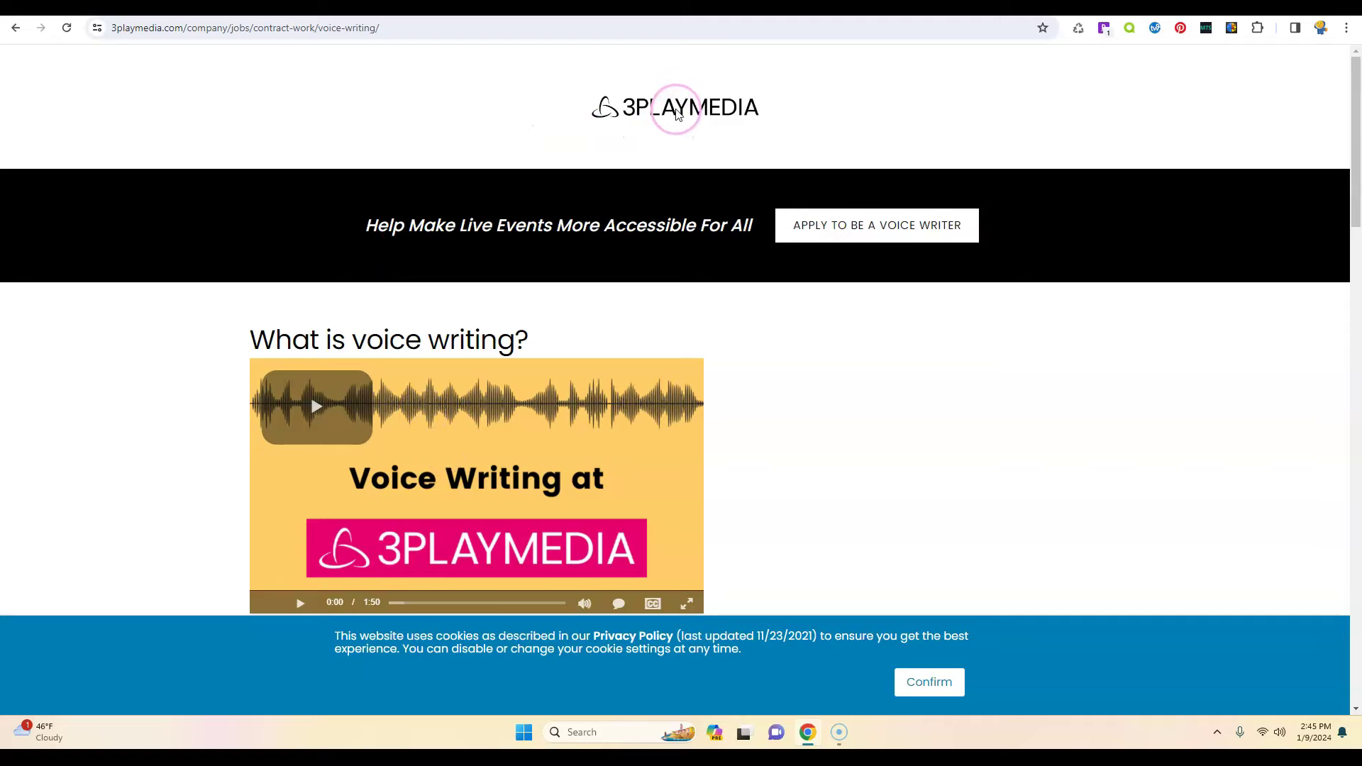
{"action": "scroll", "coordinate": [683, 158], "scroll_direction": "down", "scroll_amount": 3}
{"action": "scroll", "coordinate": [683, 158], "scroll_direction": "down", "scroll_amount": 3}
{"action": "scroll", "coordinate": [683, 158], "scroll_direction": "down", "scroll_amount": 5}
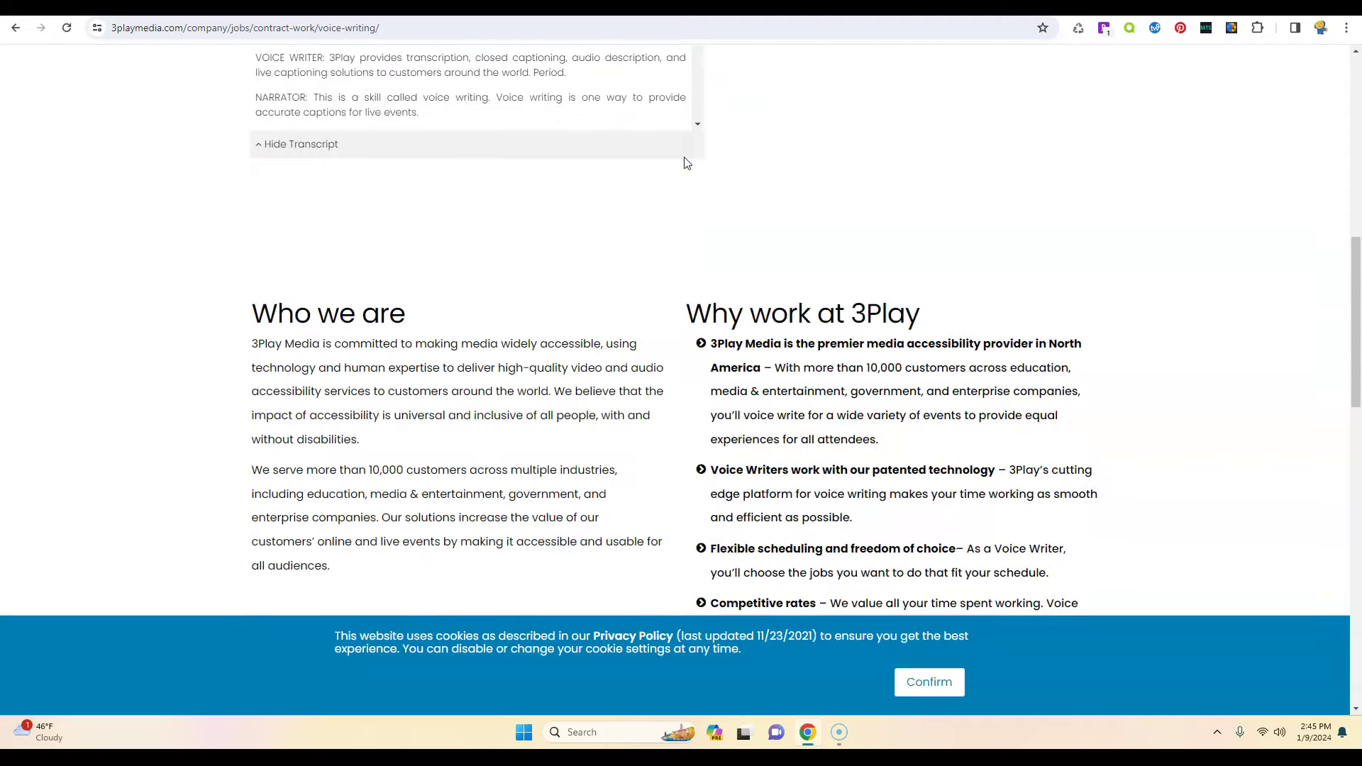
{"action": "scroll", "coordinate": [683, 157], "scroll_direction": "down", "scroll_amount": 5}
{"action": "scroll", "coordinate": [690, 171], "scroll_direction": "down", "scroll_amount": 5}
{"action": "scroll", "coordinate": [689, 171], "scroll_direction": "up", "scroll_amount": 5}
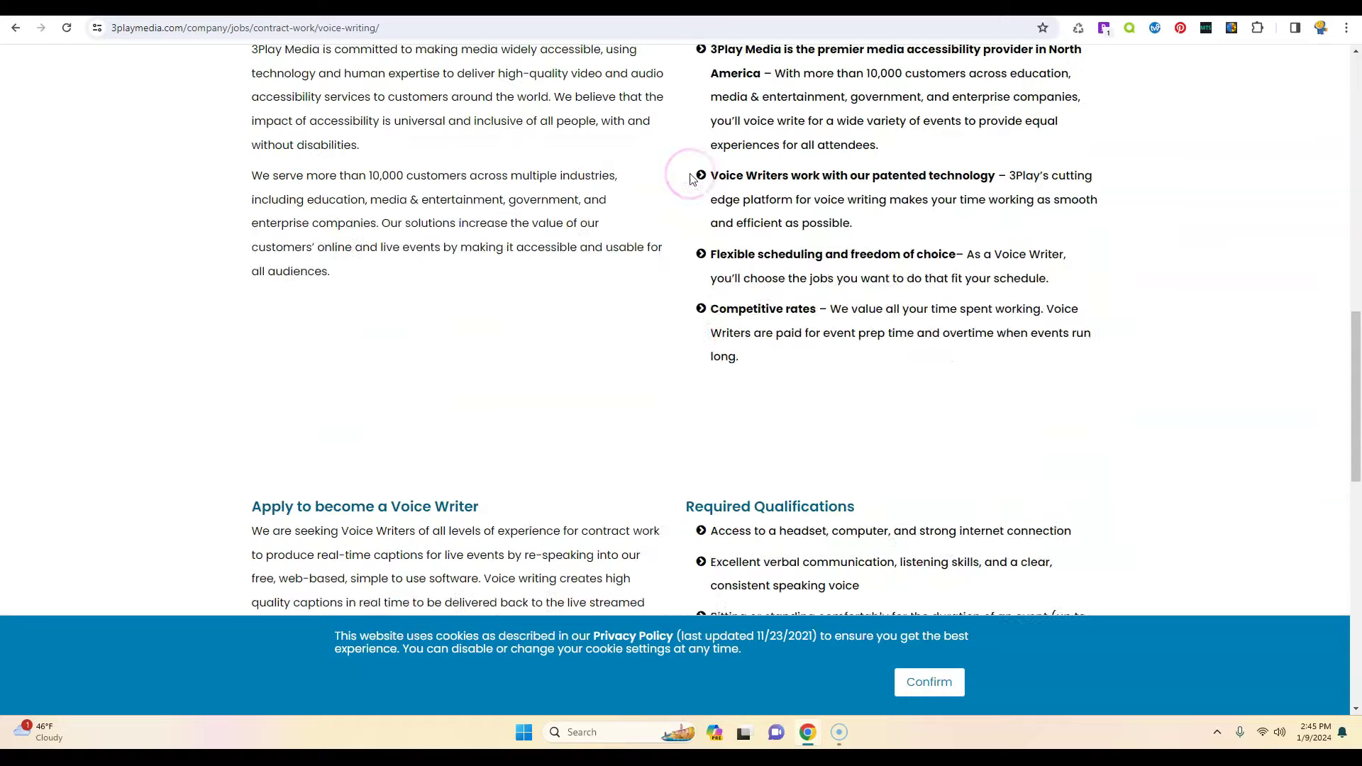
{"action": "scroll", "coordinate": [690, 171], "scroll_direction": "up", "scroll_amount": 5}
{"action": "scroll", "coordinate": [689, 170], "scroll_direction": "up", "scroll_amount": 3}
{"action": "scroll", "coordinate": [692, 178], "scroll_direction": "up", "scroll_amount": 3}
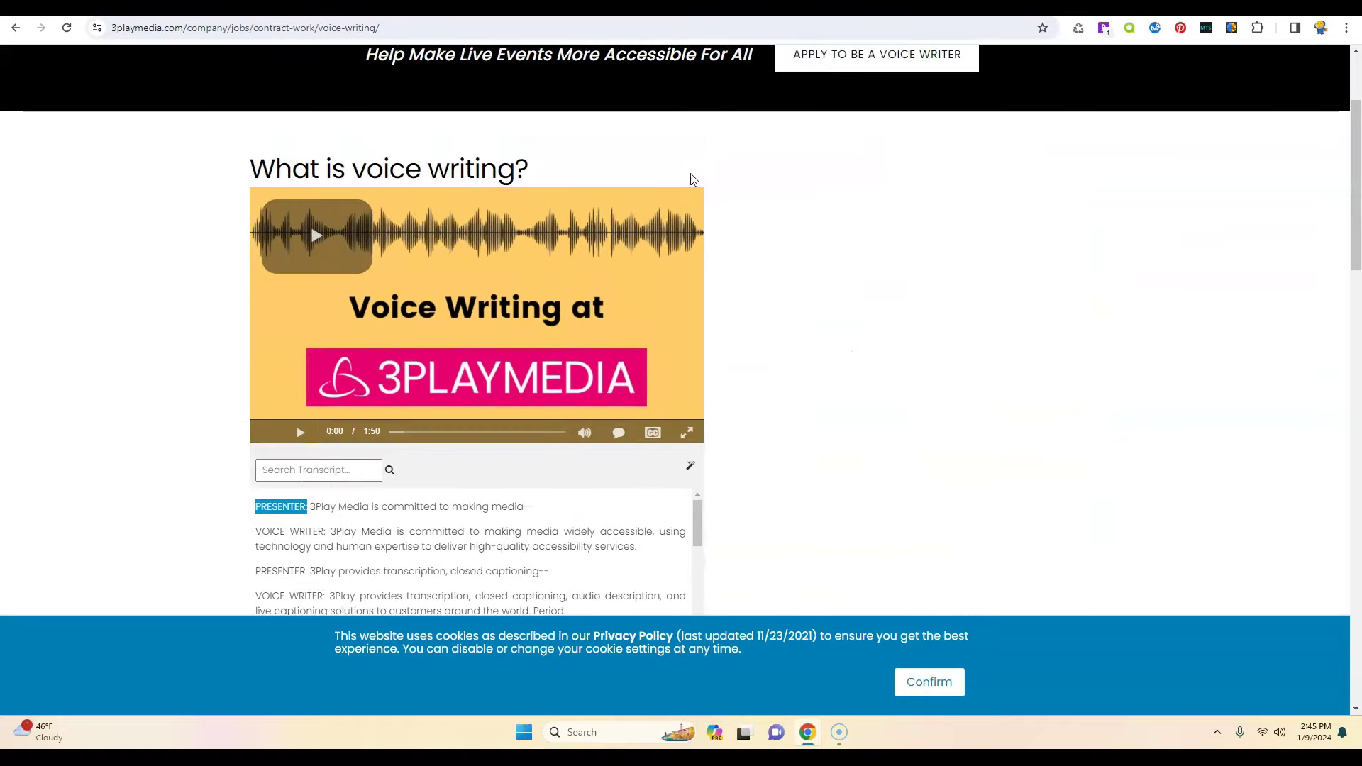
{"action": "left_click", "coordinate": [724, 198]}
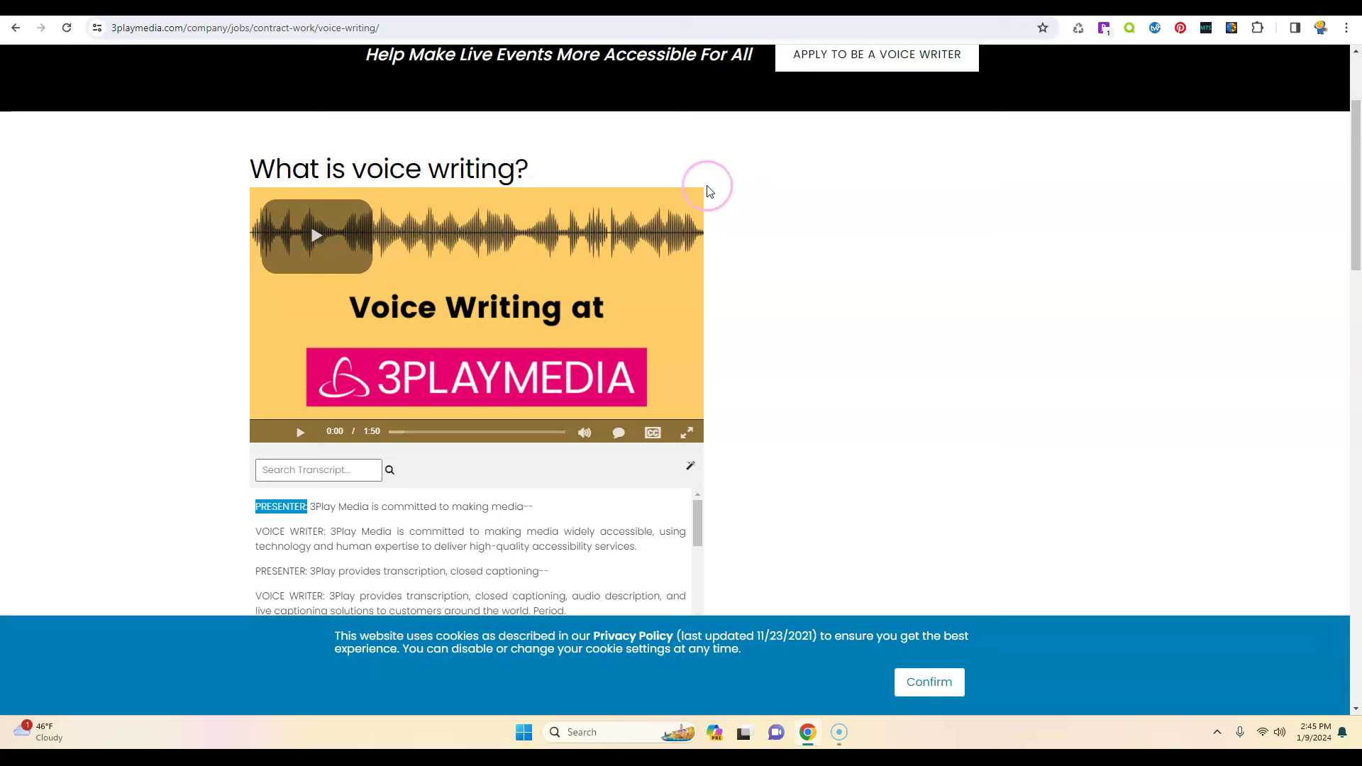
{"action": "left_click", "coordinate": [771, 194]}
{"action": "left_click", "coordinate": [919, 221]}
{"action": "left_click", "coordinate": [1311, 348]}
- Open the U-Haul Vendor Support Specialist posting showing its work-from-home requirements and training hours
{"action": "left_click", "coordinate": [1233, 343]}
{"action": "left_click", "coordinate": [817, 224]}
{"action": "left_click", "coordinate": [671, 22]}
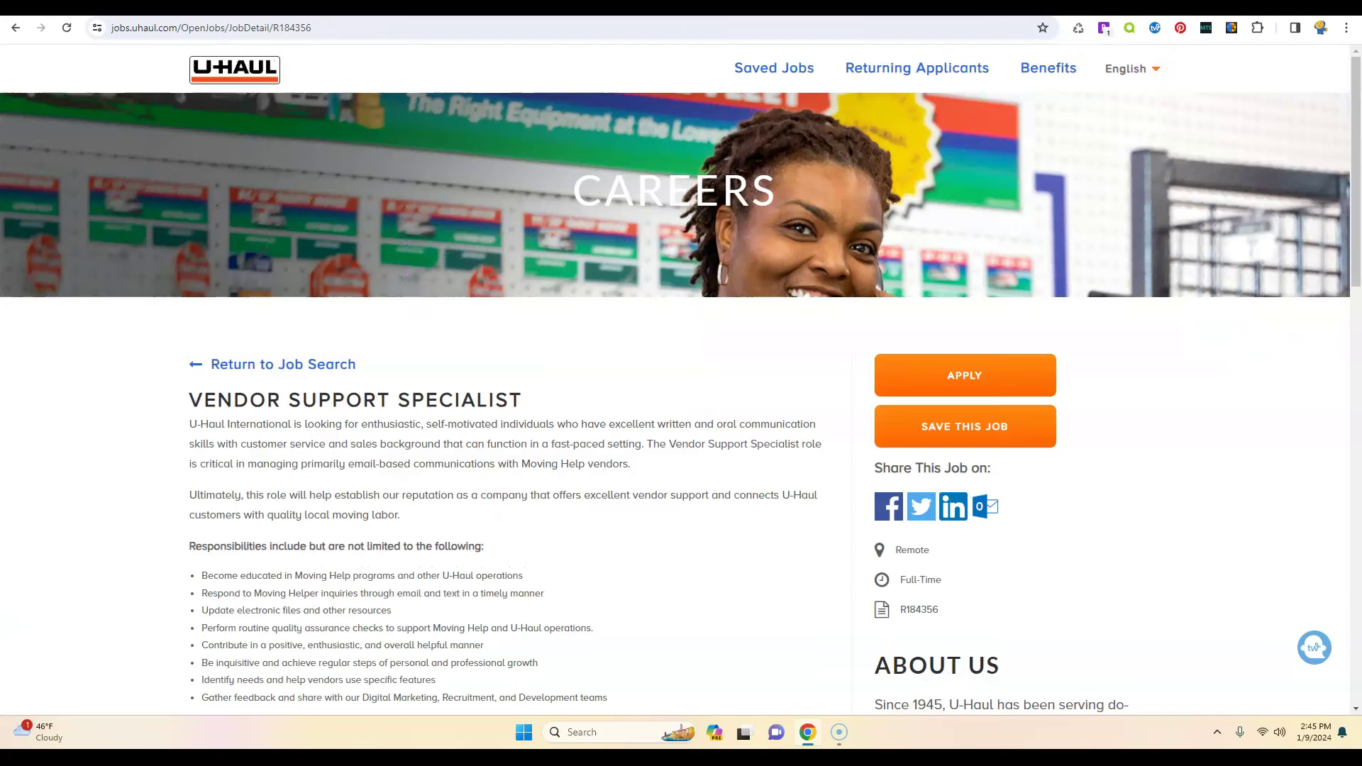
{"action": "left_click", "coordinate": [428, 260]}
{"action": "left_click", "coordinate": [332, 434]}
{"action": "left_click", "coordinate": [404, 481]}
{"action": "left_click", "coordinate": [443, 449]}
{"action": "scroll", "coordinate": [444, 448], "scroll_direction": "down", "scroll_amount": 2}
{"action": "scroll", "coordinate": [443, 449], "scroll_direction": "down", "scroll_amount": 2}
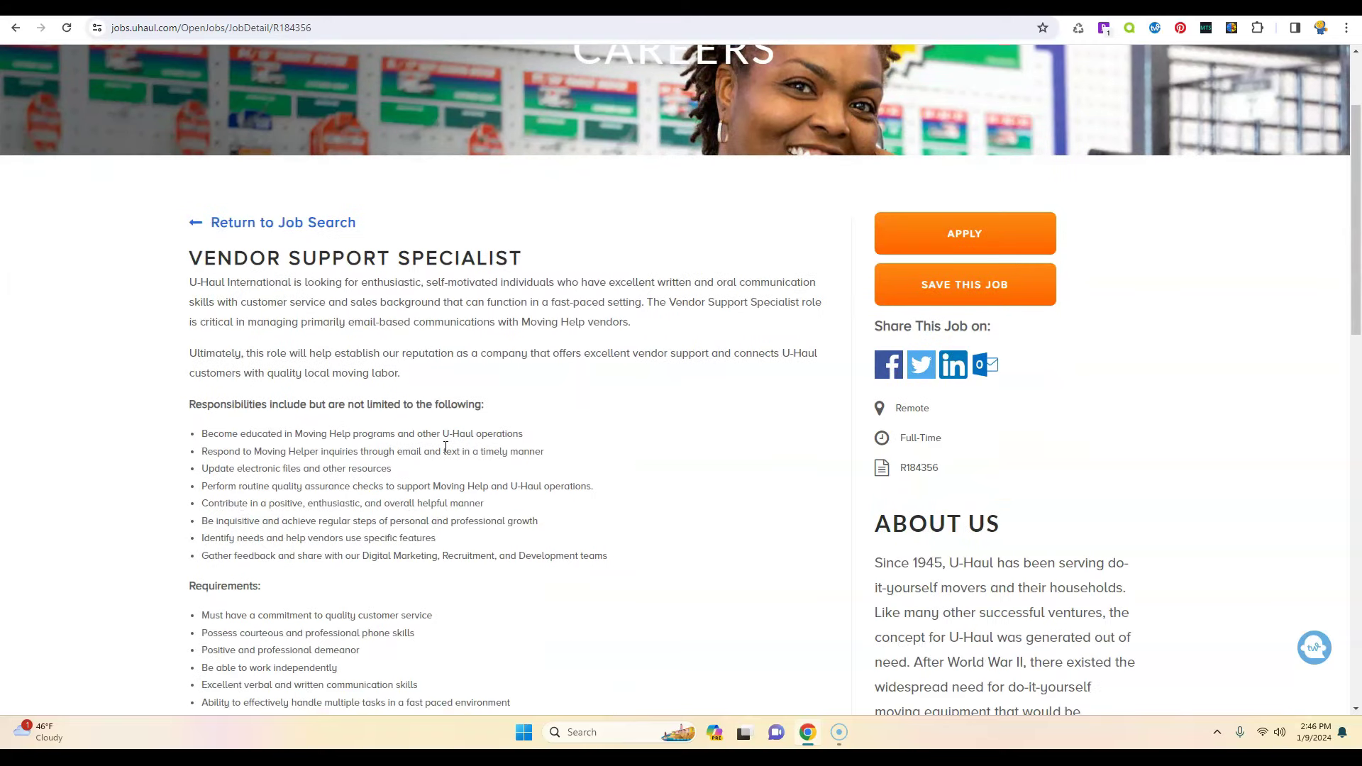
{"action": "left_click", "coordinate": [480, 444]}
{"action": "left_click", "coordinate": [493, 430]}
{"action": "scroll", "coordinate": [596, 427], "scroll_direction": "down", "scroll_amount": 2}
{"action": "scroll", "coordinate": [626, 442], "scroll_direction": "down", "scroll_amount": 1}
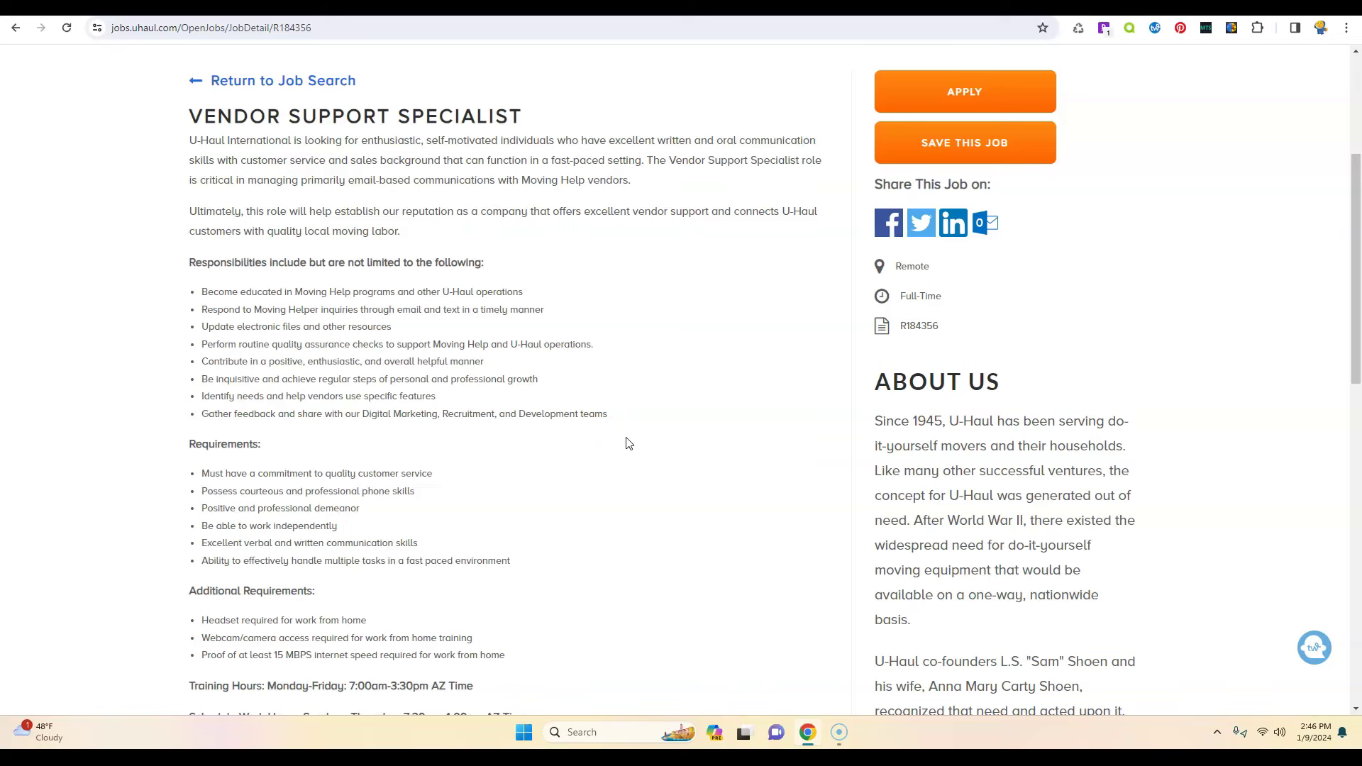
{"action": "scroll", "coordinate": [625, 443], "scroll_direction": "down", "scroll_amount": 2}
{"action": "scroll", "coordinate": [626, 444], "scroll_direction": "down", "scroll_amount": 1}
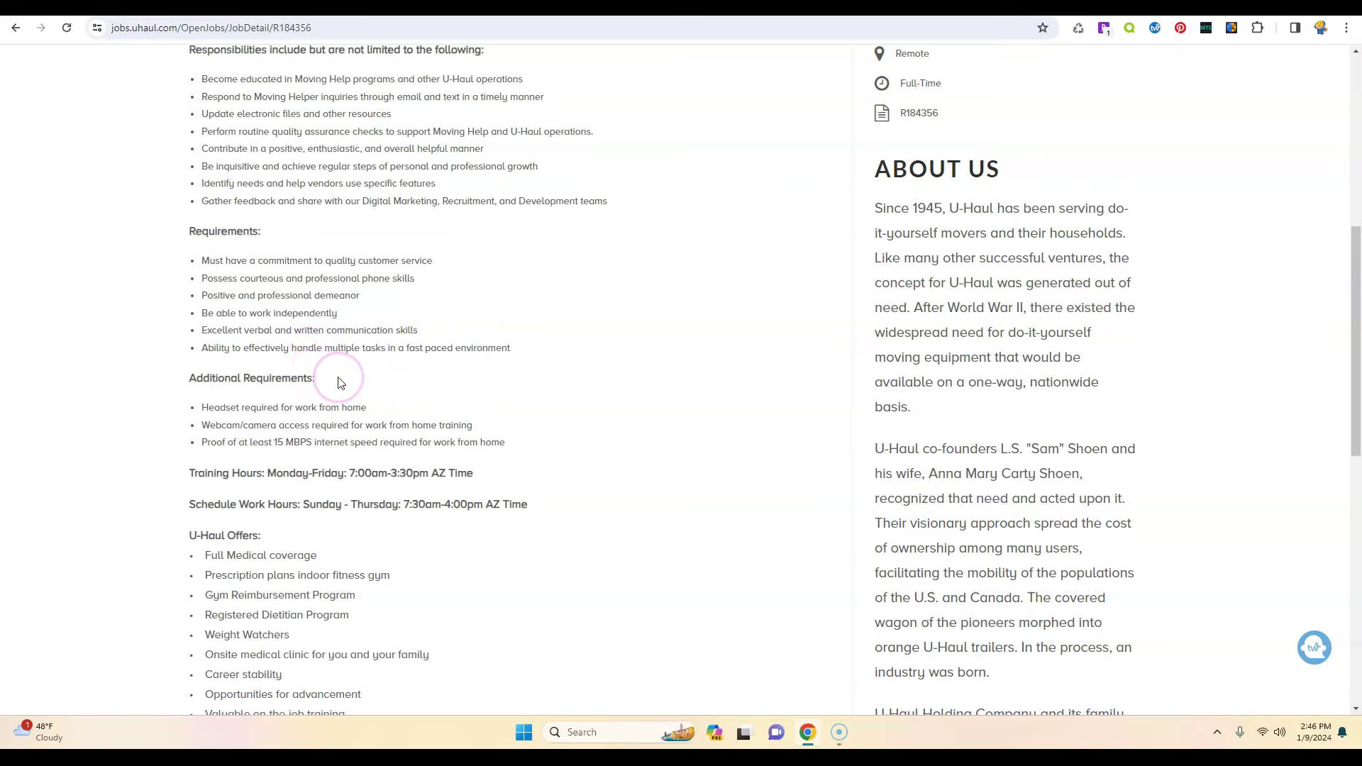
{"action": "scroll", "coordinate": [338, 381], "scroll_direction": "down", "scroll_amount": 1}
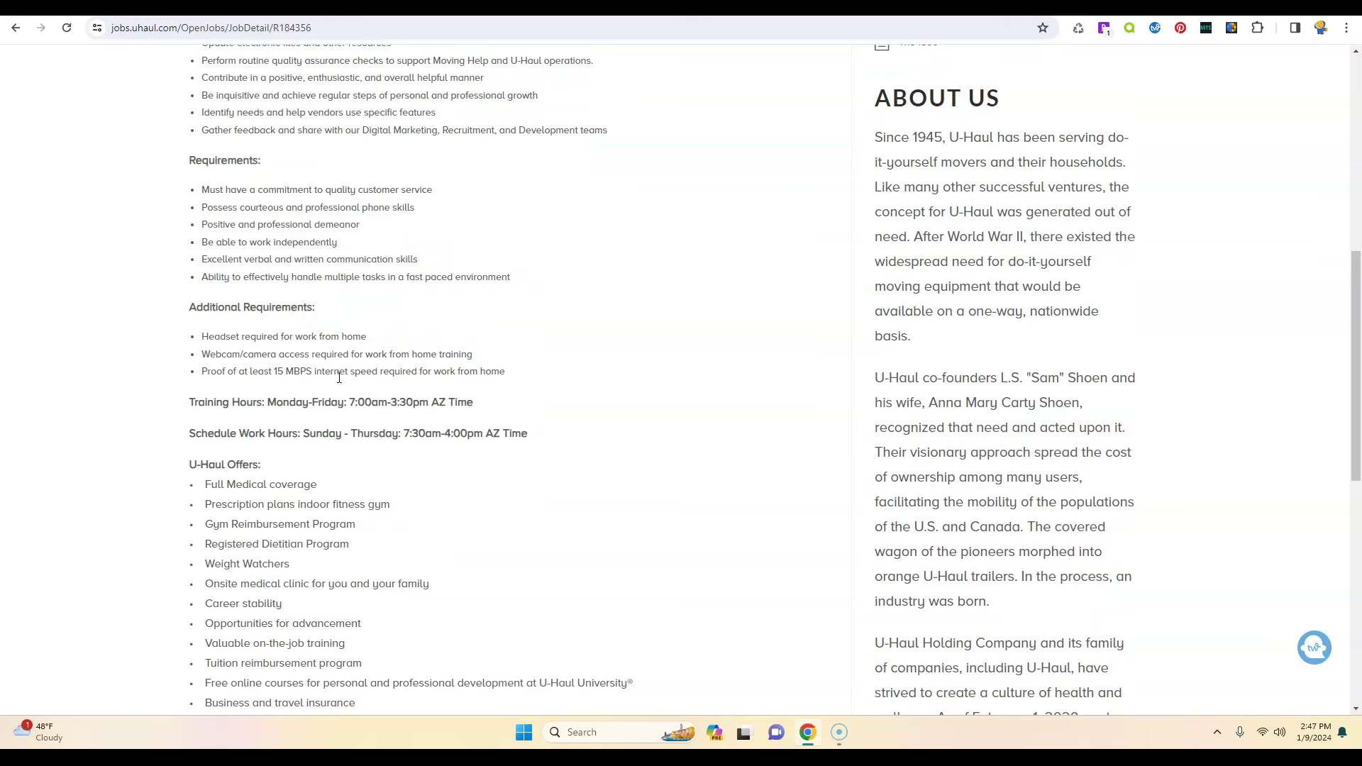
{"action": "scroll", "coordinate": [339, 379], "scroll_direction": "down", "scroll_amount": 1}
{"action": "scroll", "coordinate": [339, 379], "scroll_direction": "down", "scroll_amount": 1}
{"action": "scroll", "coordinate": [339, 378], "scroll_direction": "up", "scroll_amount": 1}
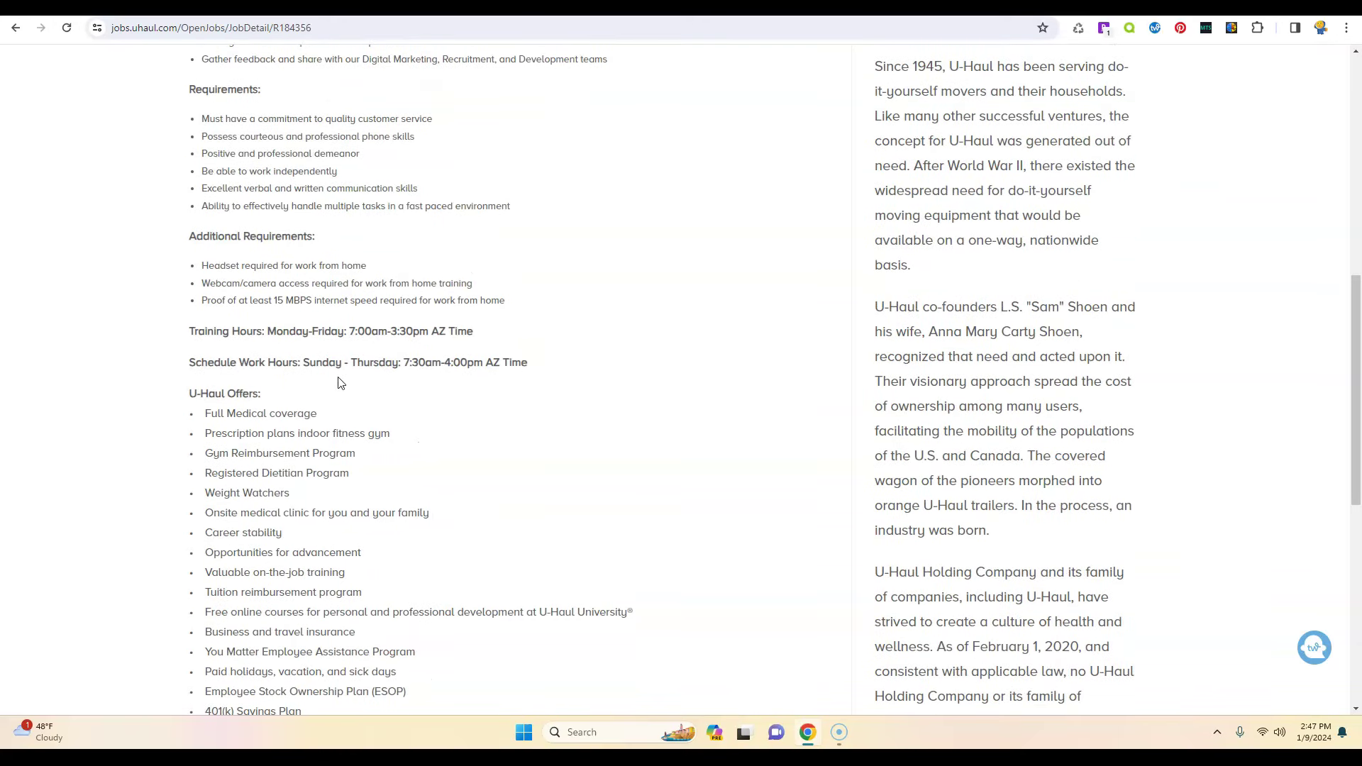
{"action": "left_click", "coordinate": [339, 383]}
{"action": "left_click", "coordinate": [514, 410]}
{"action": "scroll", "coordinate": [513, 413], "scroll_direction": "down", "scroll_amount": 2}
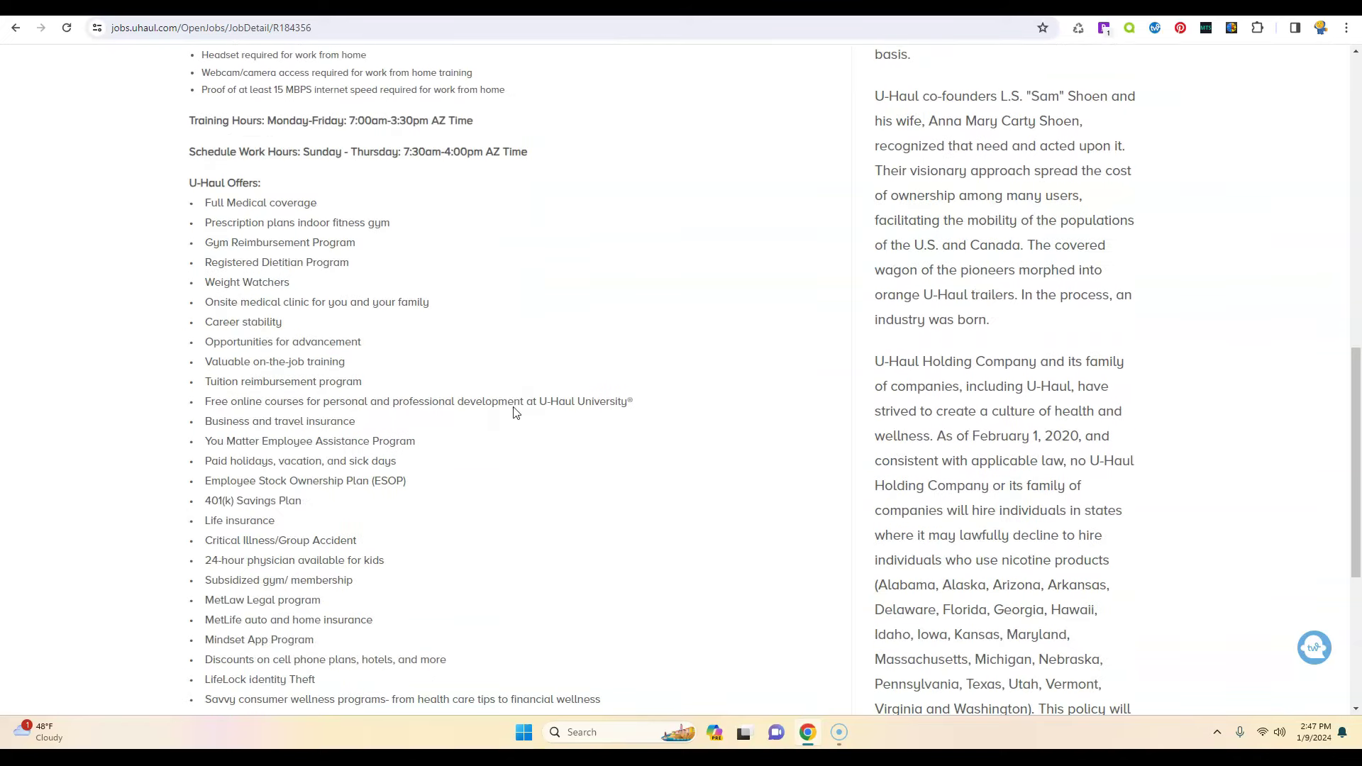
{"action": "scroll", "coordinate": [514, 412], "scroll_direction": "down", "scroll_amount": 1}
{"action": "scroll", "coordinate": [515, 412], "scroll_direction": "down", "scroll_amount": 2}
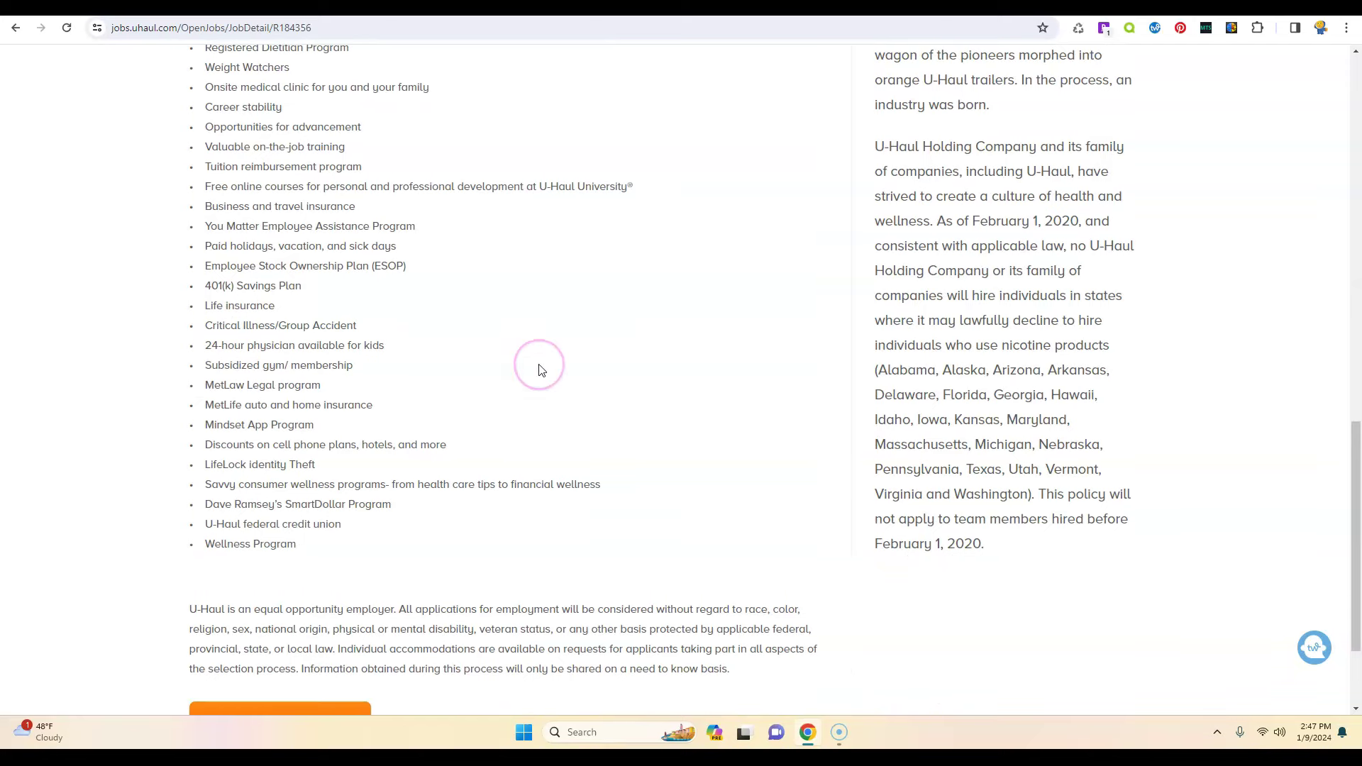
{"action": "scroll", "coordinate": [540, 370], "scroll_direction": "up", "scroll_amount": 2}
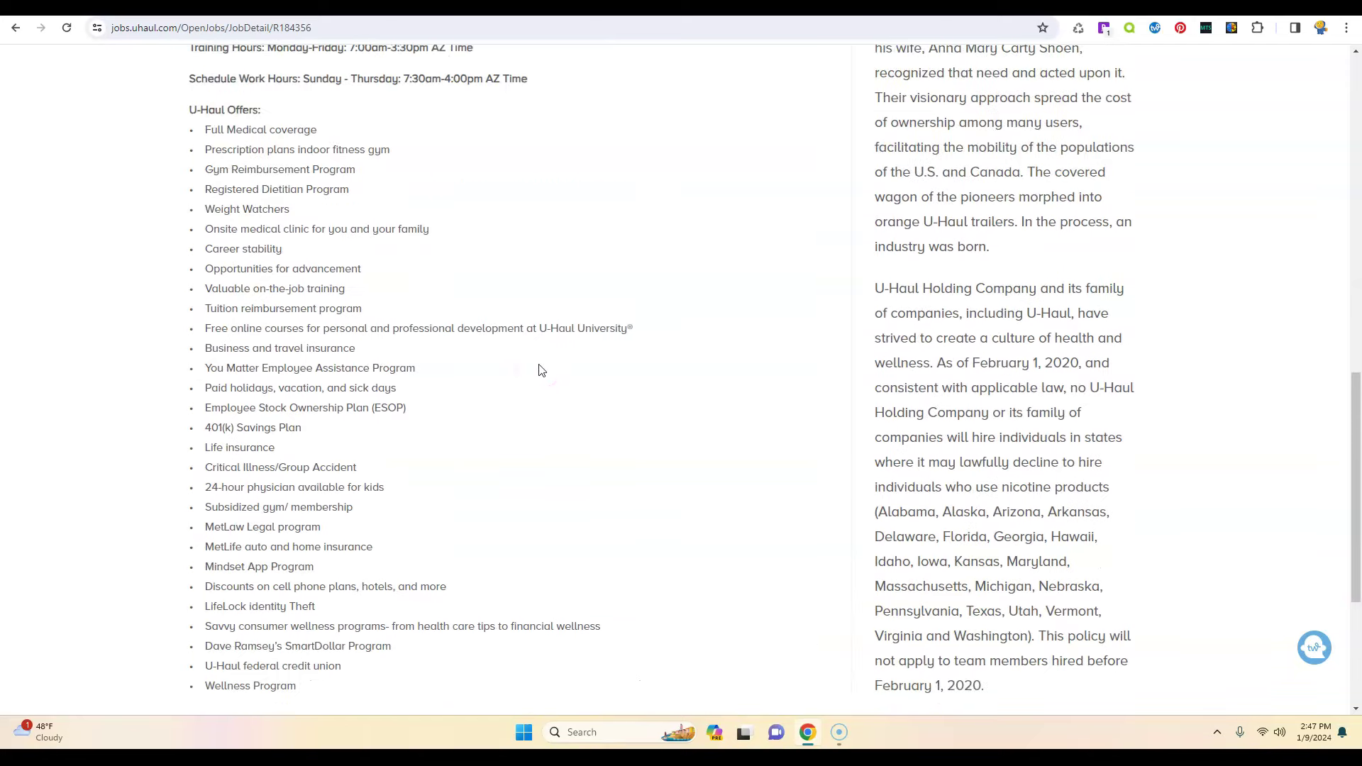
{"action": "scroll", "coordinate": [540, 369], "scroll_direction": "up", "scroll_amount": 2}
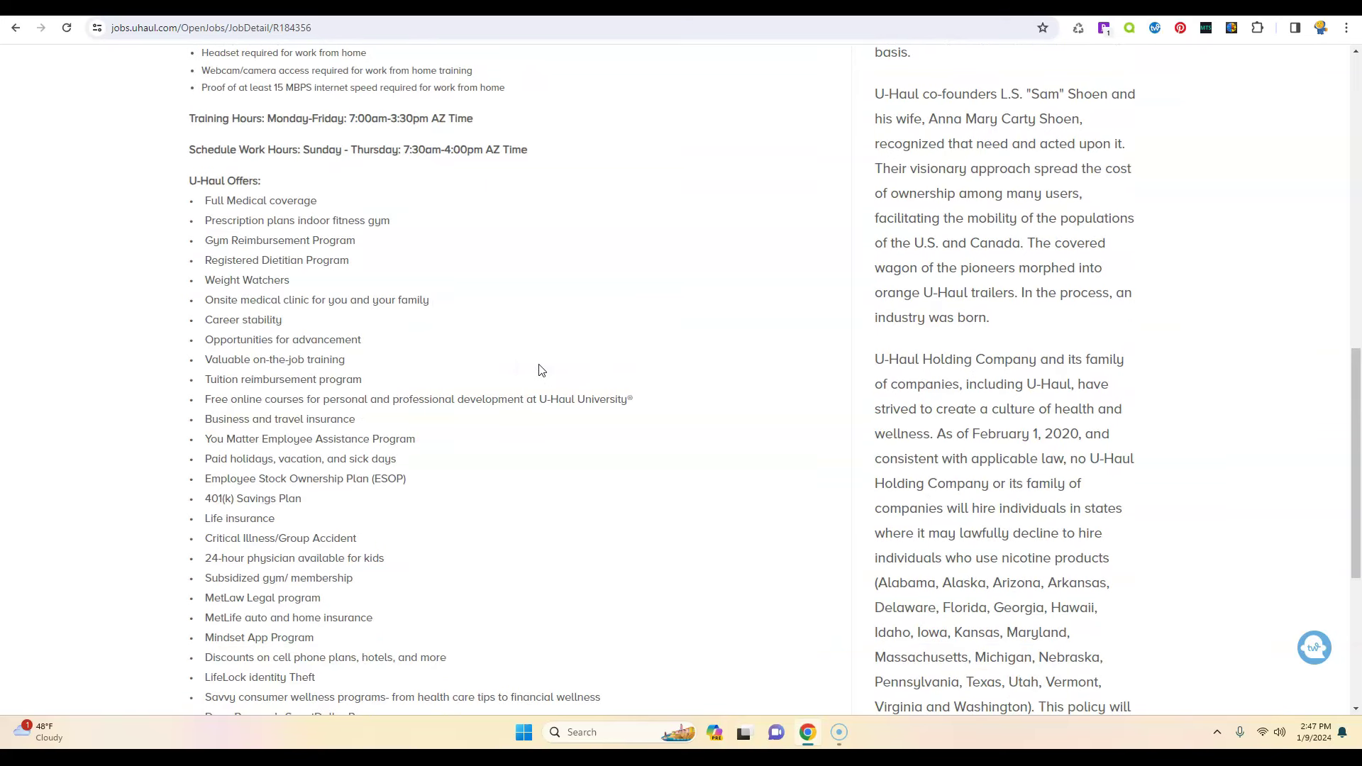
{"action": "scroll", "coordinate": [411, 439], "scroll_direction": "down", "scroll_amount": 2}
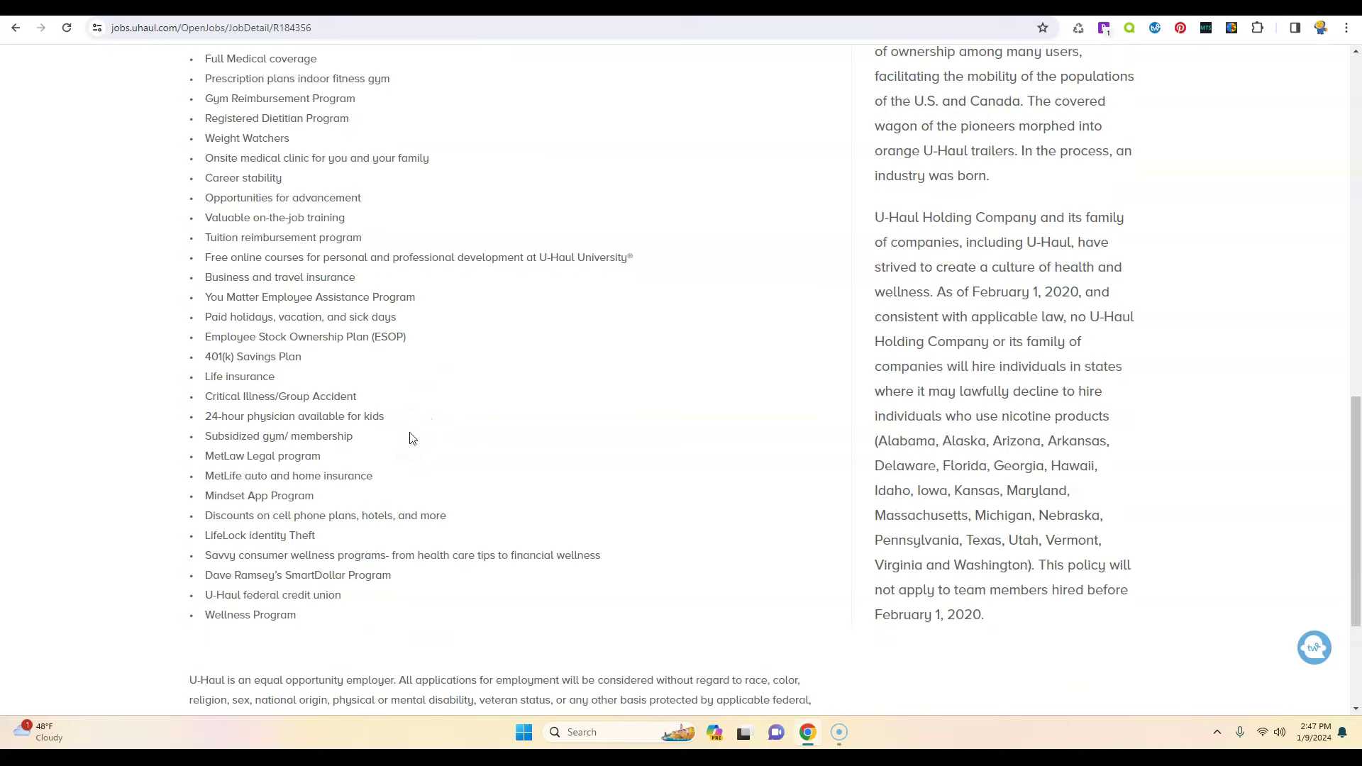
{"action": "left_click", "coordinate": [327, 596]}
{"action": "scroll", "coordinate": [326, 596], "scroll_direction": "up", "scroll_amount": 2}
{"action": "scroll", "coordinate": [328, 596], "scroll_direction": "up", "scroll_amount": 1}
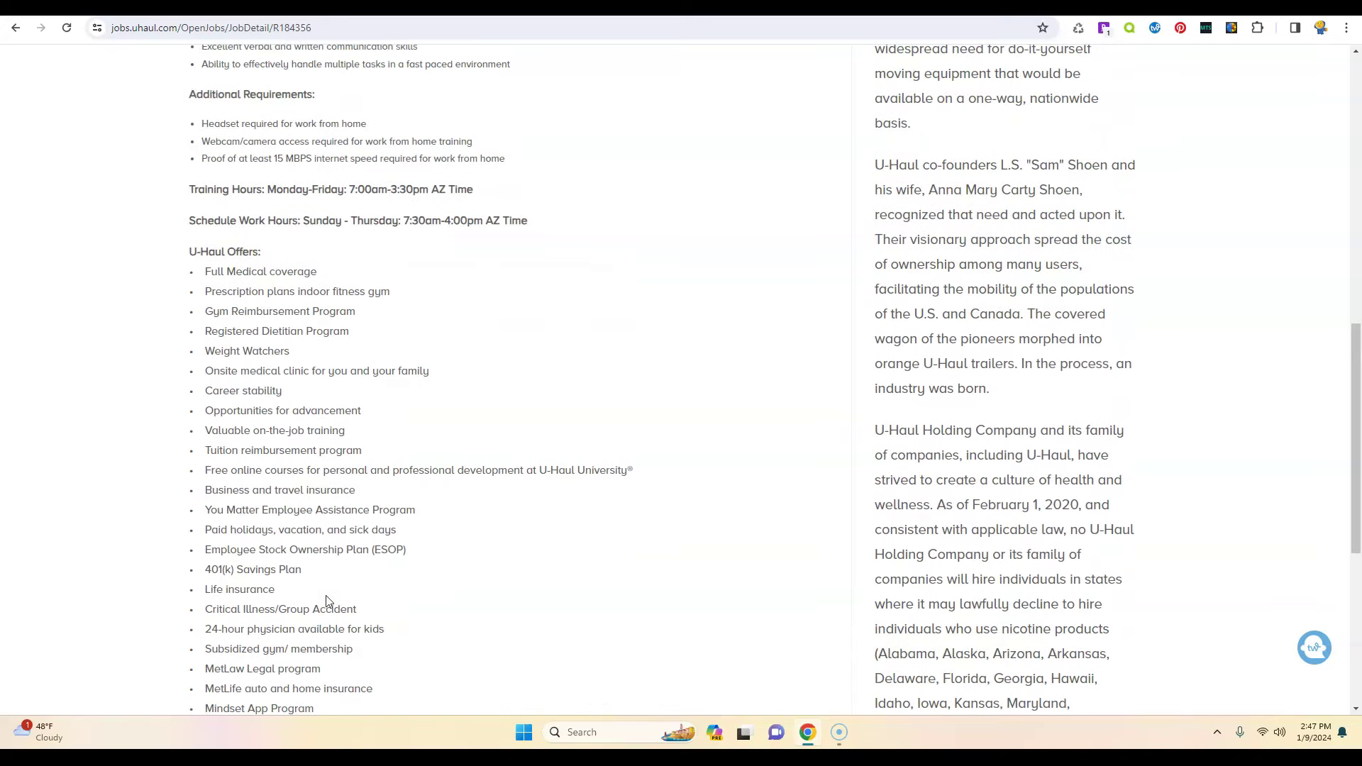
{"action": "left_click", "coordinate": [389, 469]}
{"action": "left_click", "coordinate": [394, 518]}
{"action": "scroll", "coordinate": [445, 629], "scroll_direction": "up", "scroll_amount": 6}
{"action": "scroll", "coordinate": [446, 628], "scroll_direction": "up", "scroll_amount": 3}
{"action": "scroll", "coordinate": [444, 629], "scroll_direction": "up", "scroll_amount": 1}
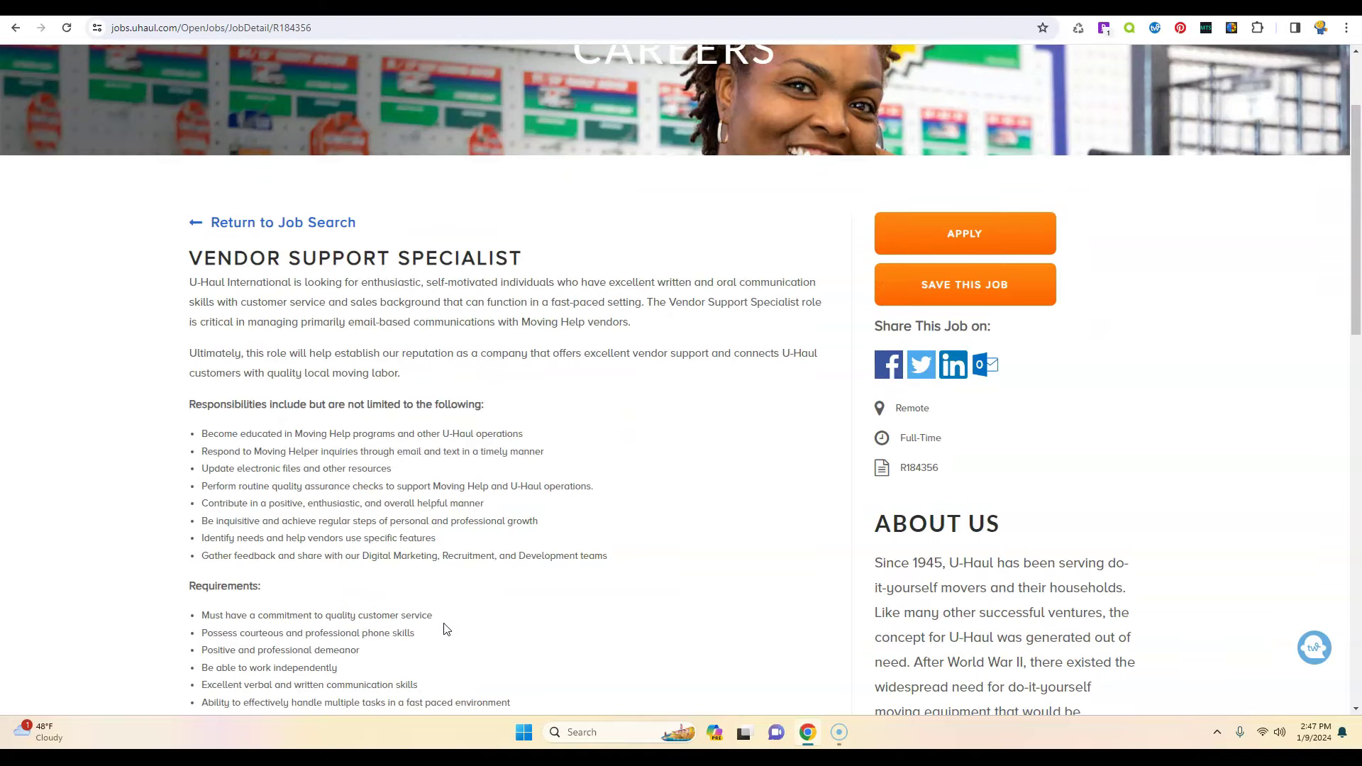
{"action": "scroll", "coordinate": [444, 629], "scroll_direction": "down", "scroll_amount": 5}
{"action": "scroll", "coordinate": [446, 628], "scroll_direction": "down", "scroll_amount": 5}
{"action": "scroll", "coordinate": [446, 630], "scroll_direction": "down", "scroll_amount": 5}
{"action": "scroll", "coordinate": [446, 629], "scroll_direction": "down", "scroll_amount": 3}
{"action": "scroll", "coordinate": [445, 628], "scroll_direction": "up", "scroll_amount": 5}
{"action": "scroll", "coordinate": [445, 628], "scroll_direction": "up", "scroll_amount": 5}
- Return to the U-Haul job search and filter the listings to REMOTE only
{"action": "left_click", "coordinate": [320, 220]}
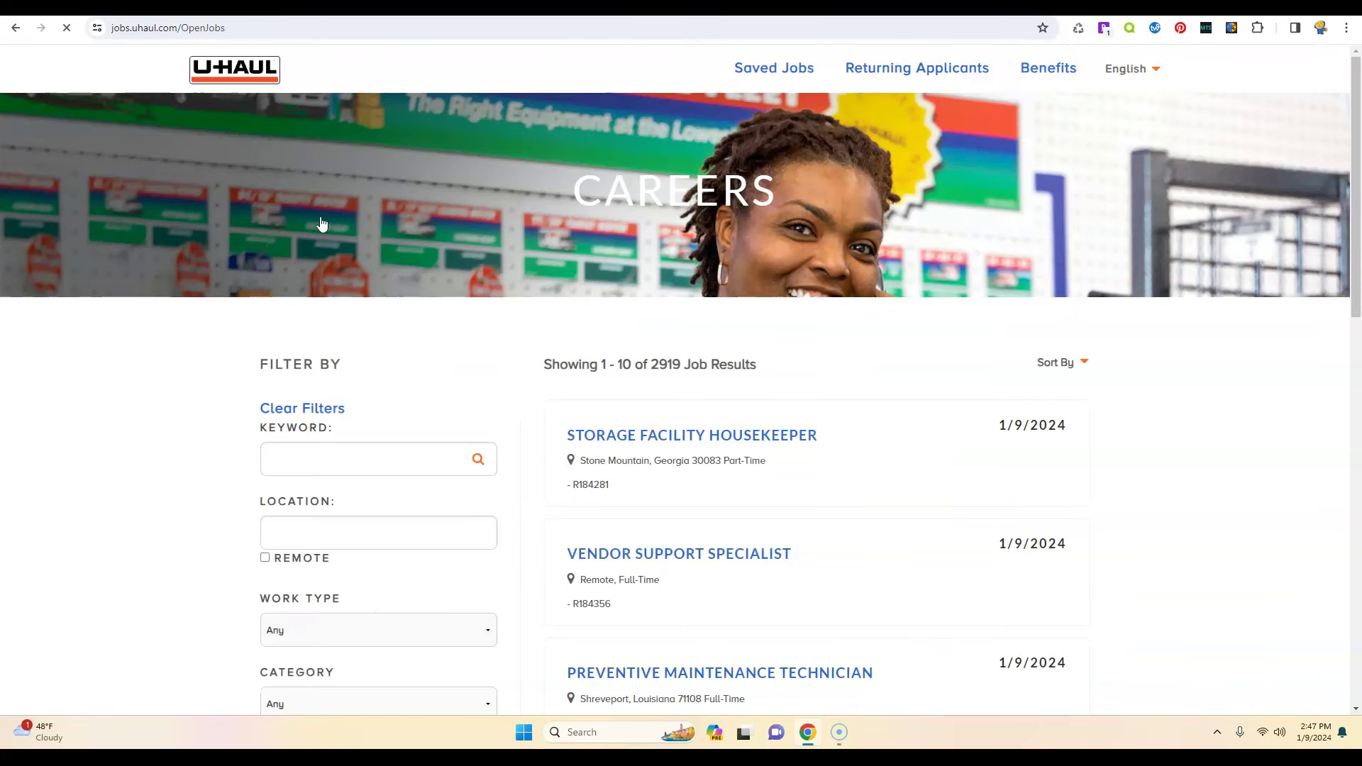
{"action": "scroll", "coordinate": [438, 298], "scroll_direction": "down", "scroll_amount": 3}
{"action": "scroll", "coordinate": [480, 312], "scroll_direction": "down", "scroll_amount": 1}
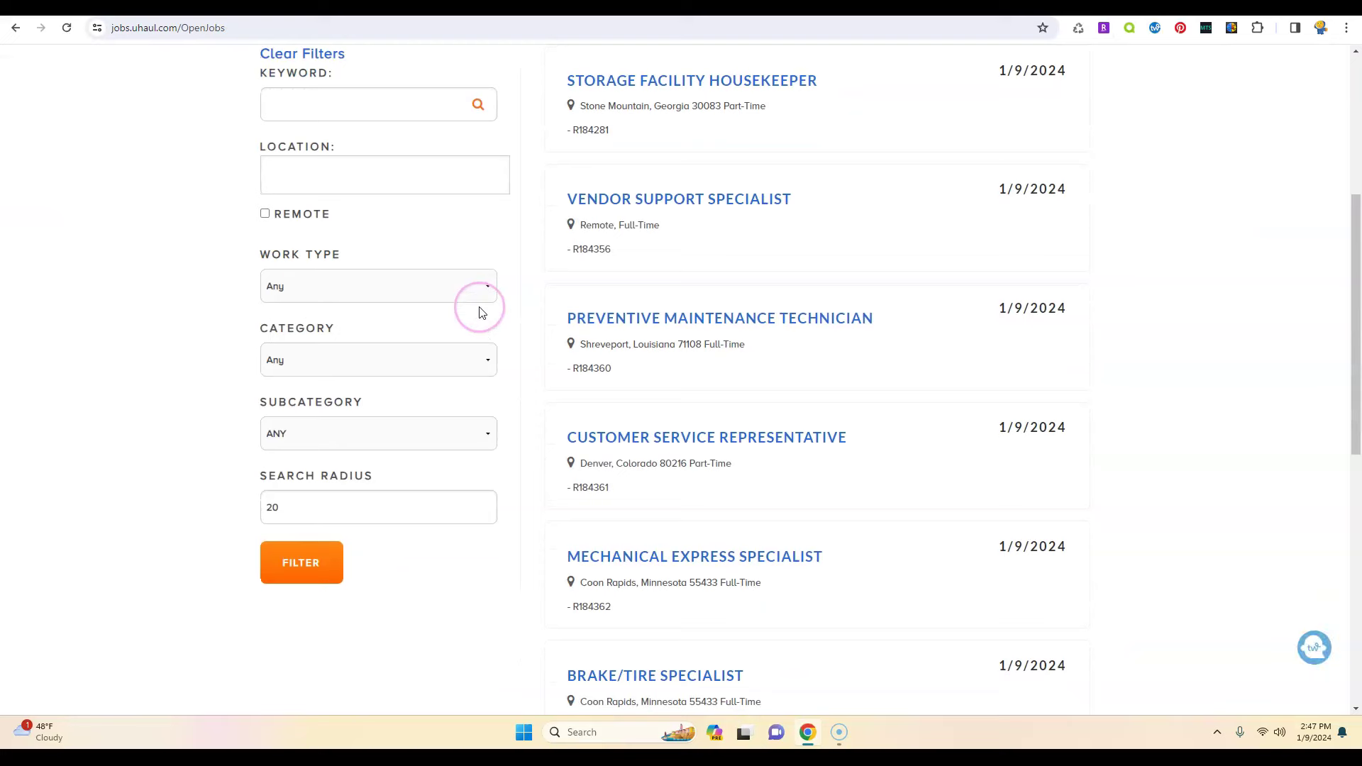
{"action": "scroll", "coordinate": [737, 359], "scroll_direction": "down", "scroll_amount": 1}
{"action": "scroll", "coordinate": [738, 359], "scroll_direction": "up", "scroll_amount": 3}
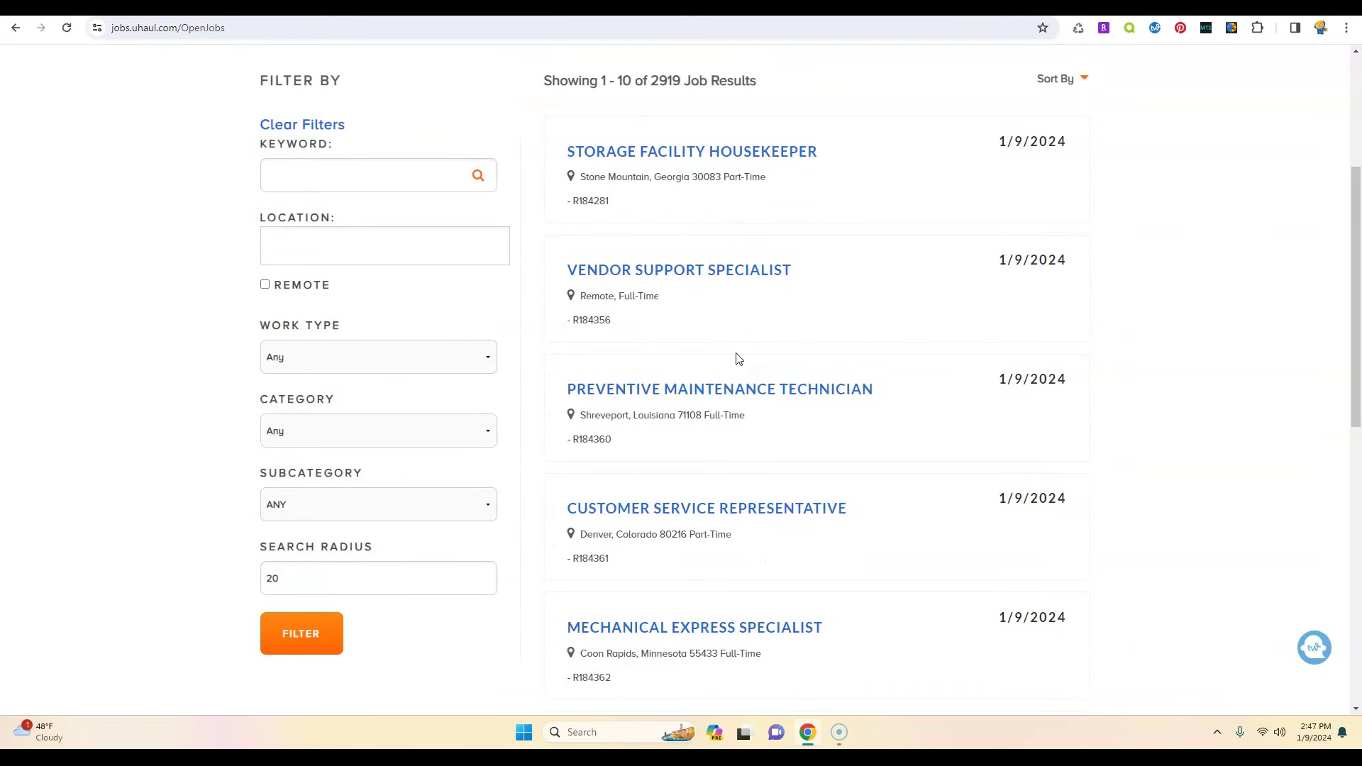
{"action": "left_click", "coordinate": [265, 285]}
{"action": "left_click", "coordinate": [312, 642]}
{"action": "scroll", "coordinate": [643, 398], "scroll_direction": "down", "scroll_amount": 3}
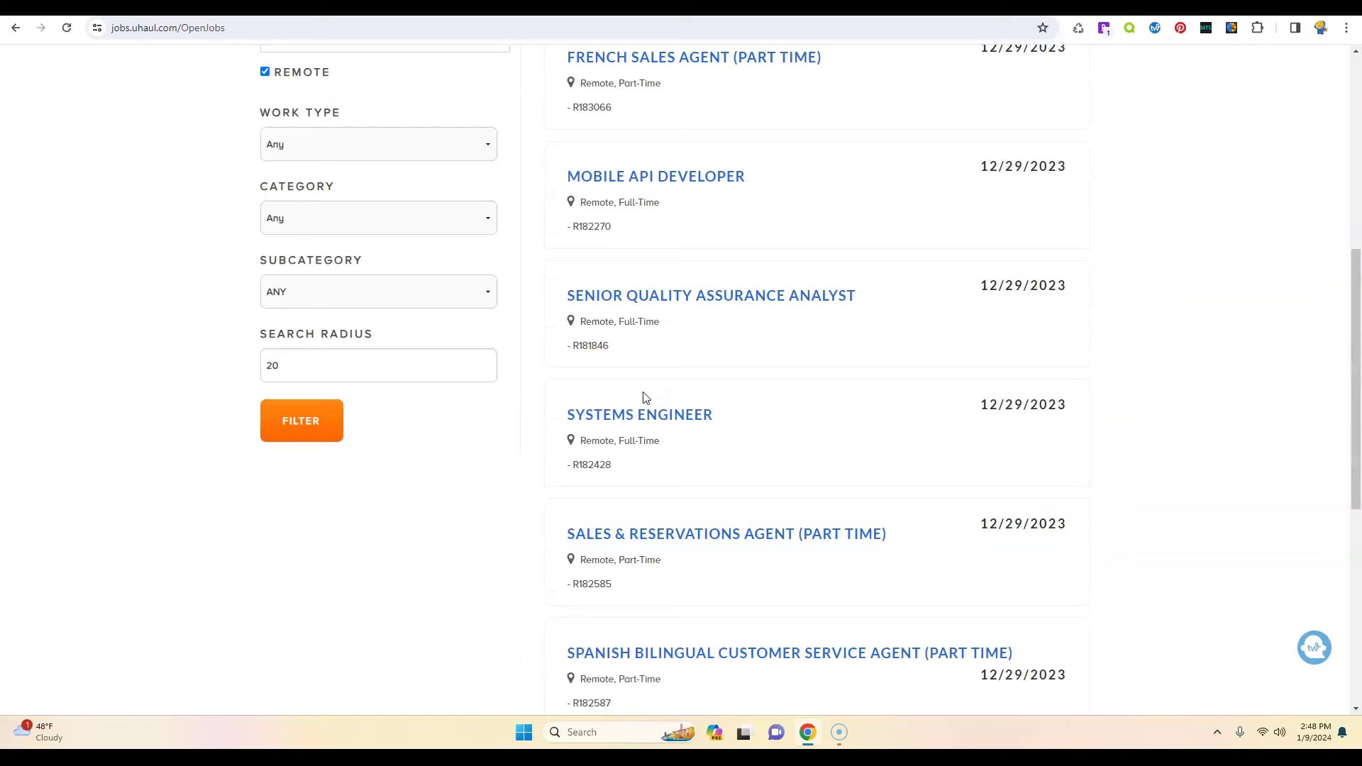
{"action": "scroll", "coordinate": [643, 397], "scroll_direction": "down", "scroll_amount": 5}
{"action": "scroll", "coordinate": [643, 398], "scroll_direction": "down", "scroll_amount": 3}
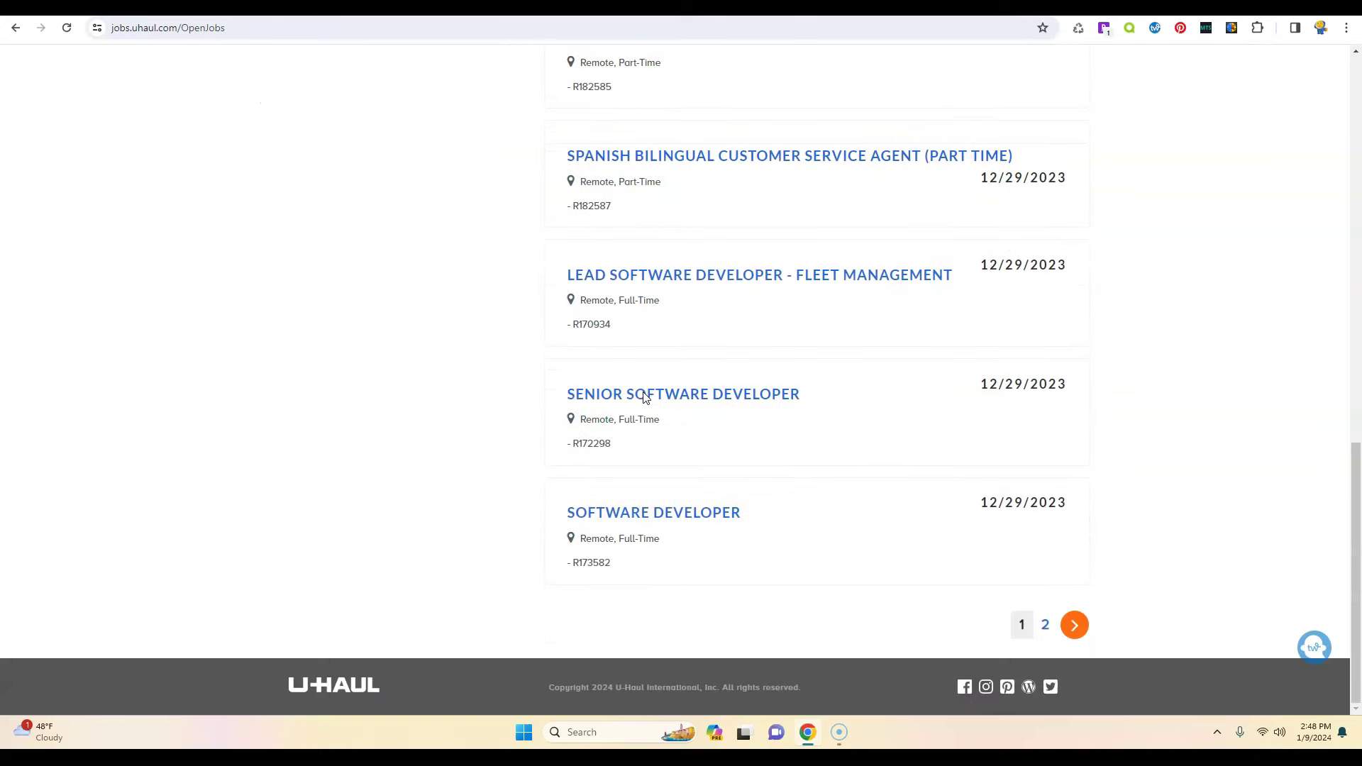
{"action": "scroll", "coordinate": [643, 397], "scroll_direction": "up", "scroll_amount": 4}
{"action": "scroll", "coordinate": [643, 398], "scroll_direction": "up", "scroll_amount": 1}
{"action": "scroll", "coordinate": [642, 397], "scroll_direction": "down", "scroll_amount": 3}
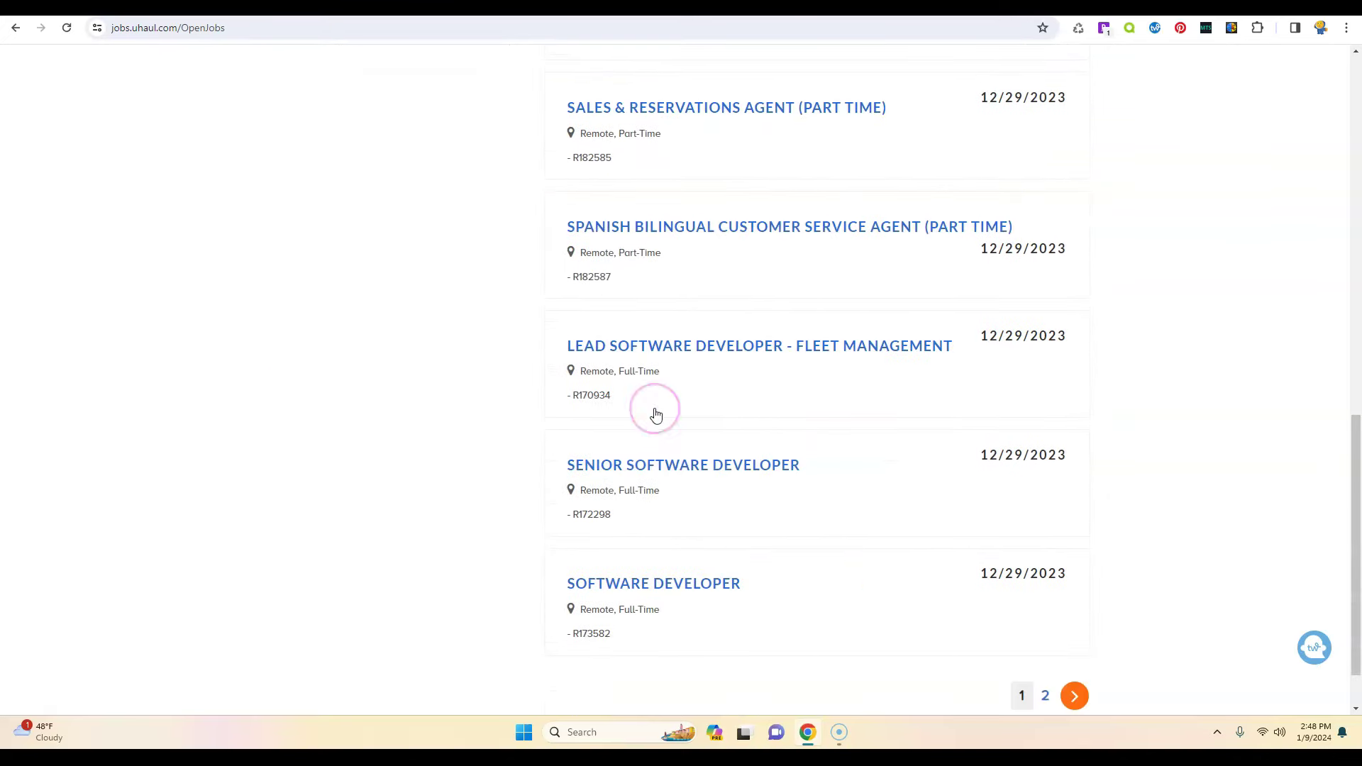
{"action": "scroll", "coordinate": [951, 516], "scroll_direction": "up", "scroll_amount": 3}
{"action": "scroll", "coordinate": [951, 516], "scroll_direction": "up", "scroll_amount": 2}
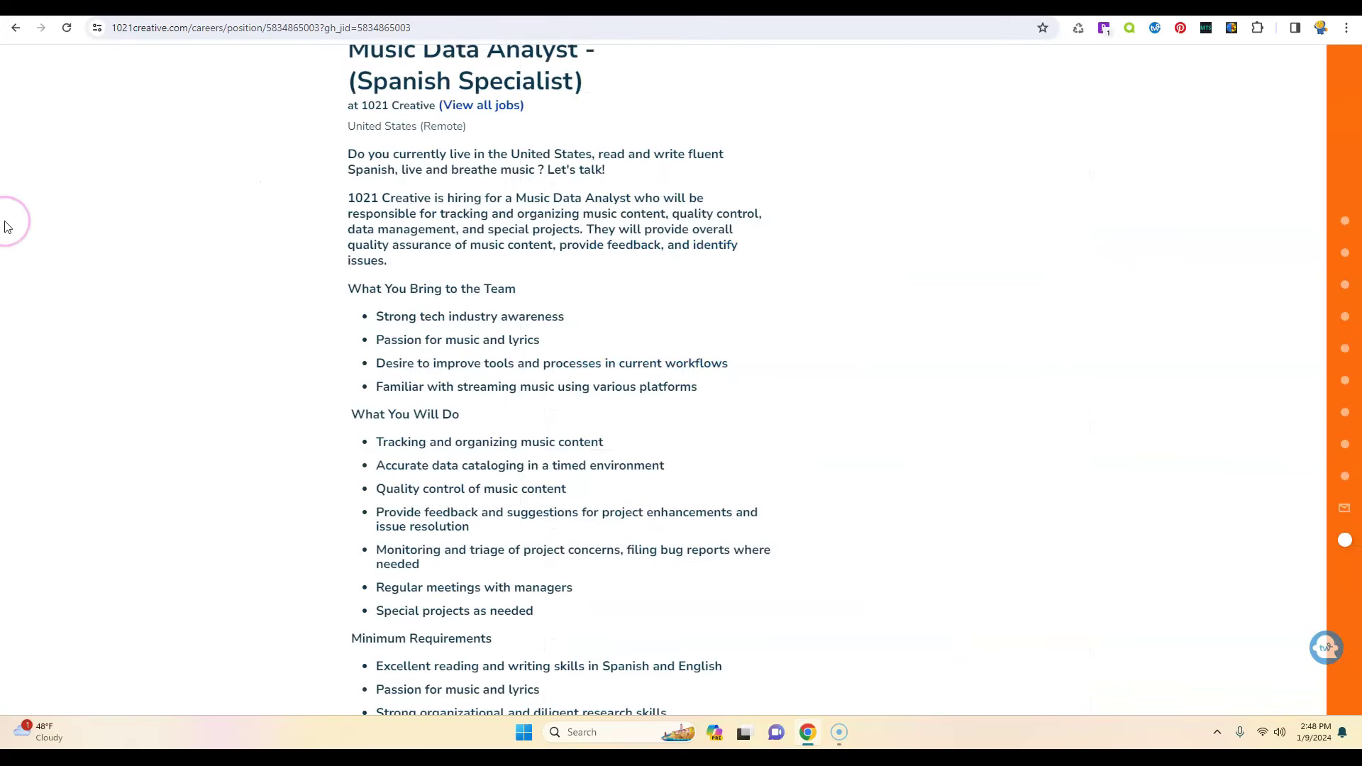
{"action": "scroll", "coordinate": [78, 261], "scroll_direction": "up", "scroll_amount": 3}
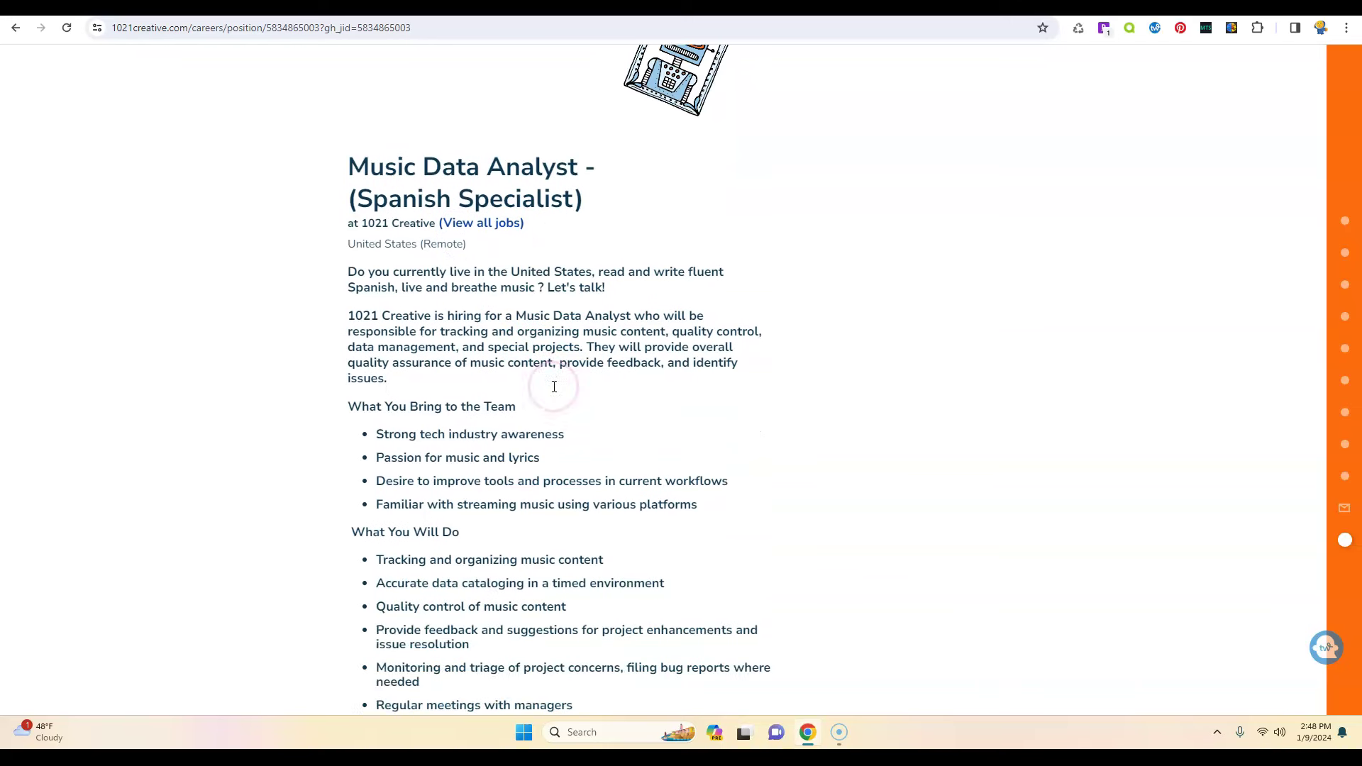
{"action": "scroll", "coordinate": [558, 367], "scroll_direction": "down", "scroll_amount": 2}
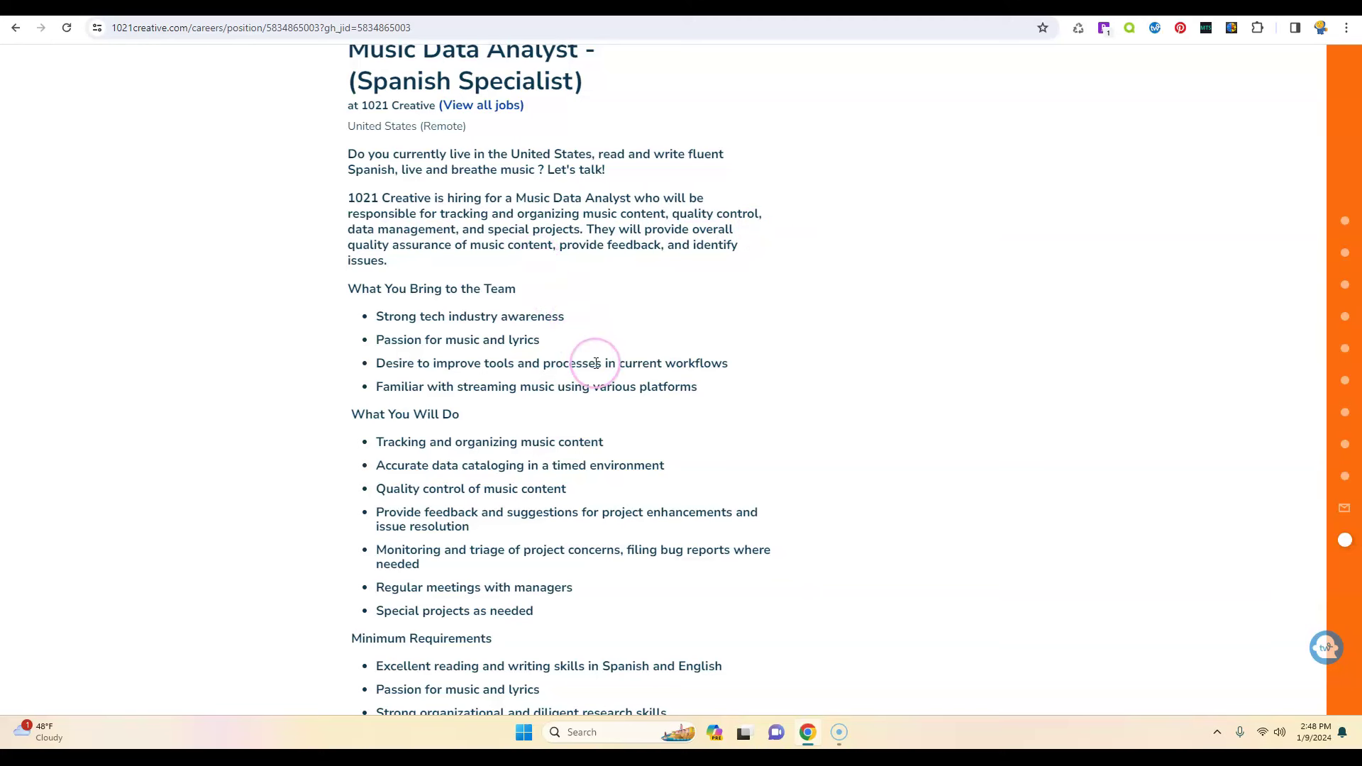
{"action": "scroll", "coordinate": [576, 341], "scroll_direction": "down", "scroll_amount": 2}
{"action": "scroll", "coordinate": [500, 341], "scroll_direction": "down", "scroll_amount": 1}
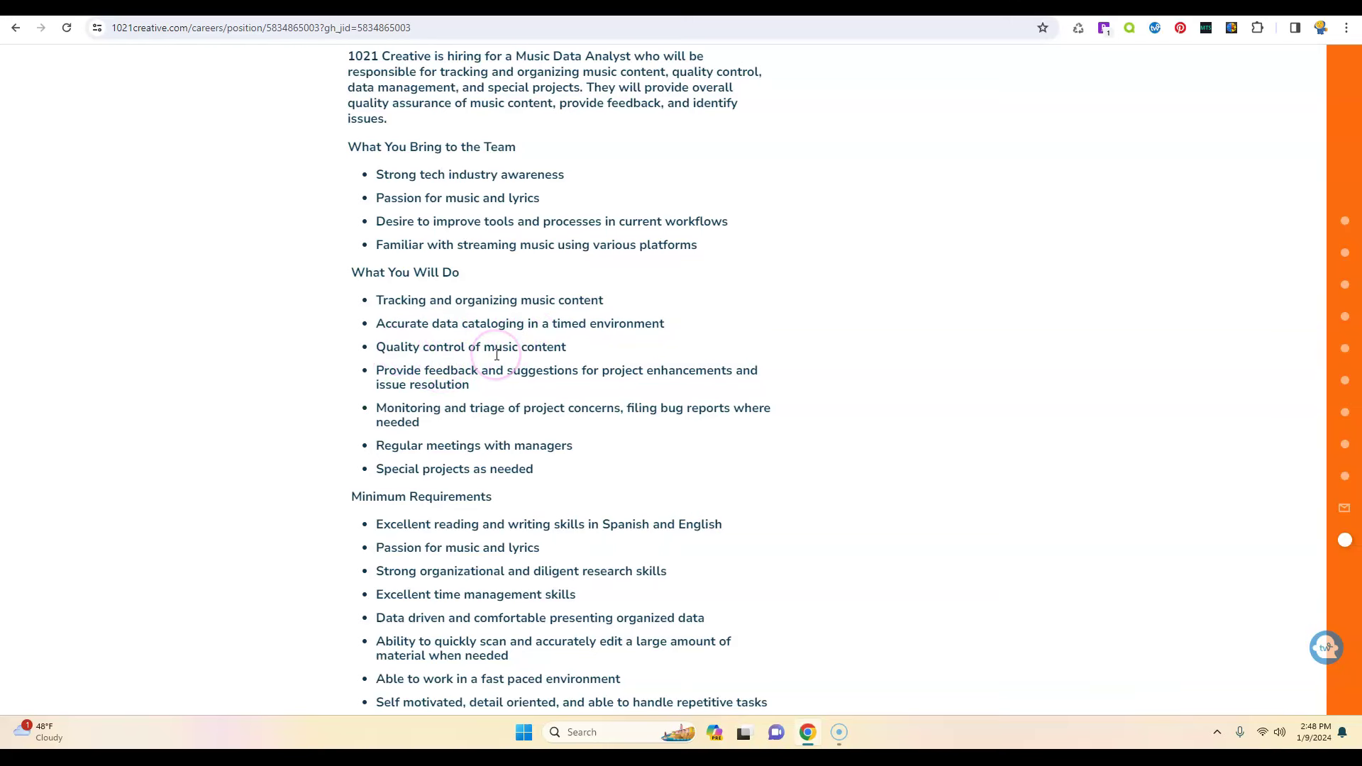
{"action": "scroll", "coordinate": [496, 355], "scroll_direction": "down", "scroll_amount": 1}
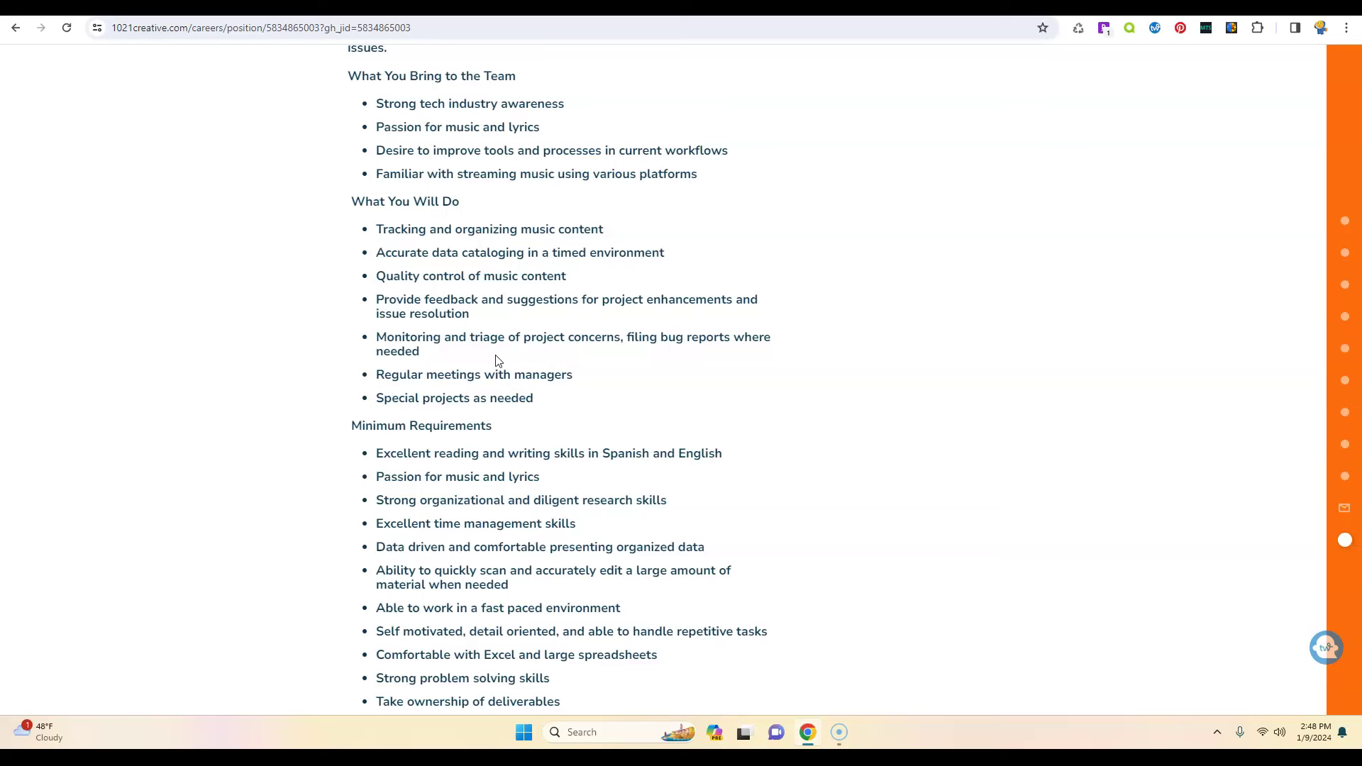
{"action": "scroll", "coordinate": [496, 361], "scroll_direction": "down", "scroll_amount": 1}
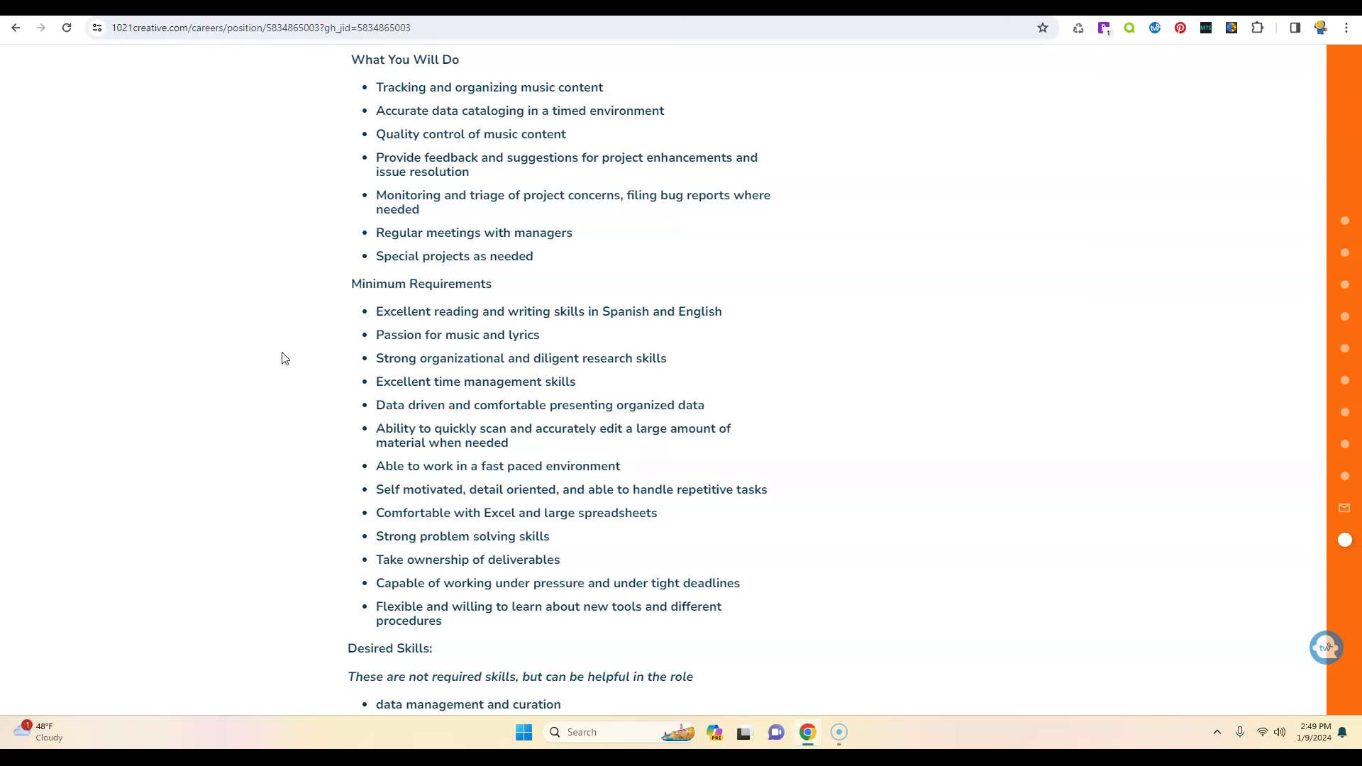
- Review the 1021 Creative posting's $59,000 salary, shift hours, location and benefits
{"action": "left_click", "coordinate": [283, 437]}
{"action": "scroll", "coordinate": [285, 443], "scroll_direction": "down", "scroll_amount": 2}
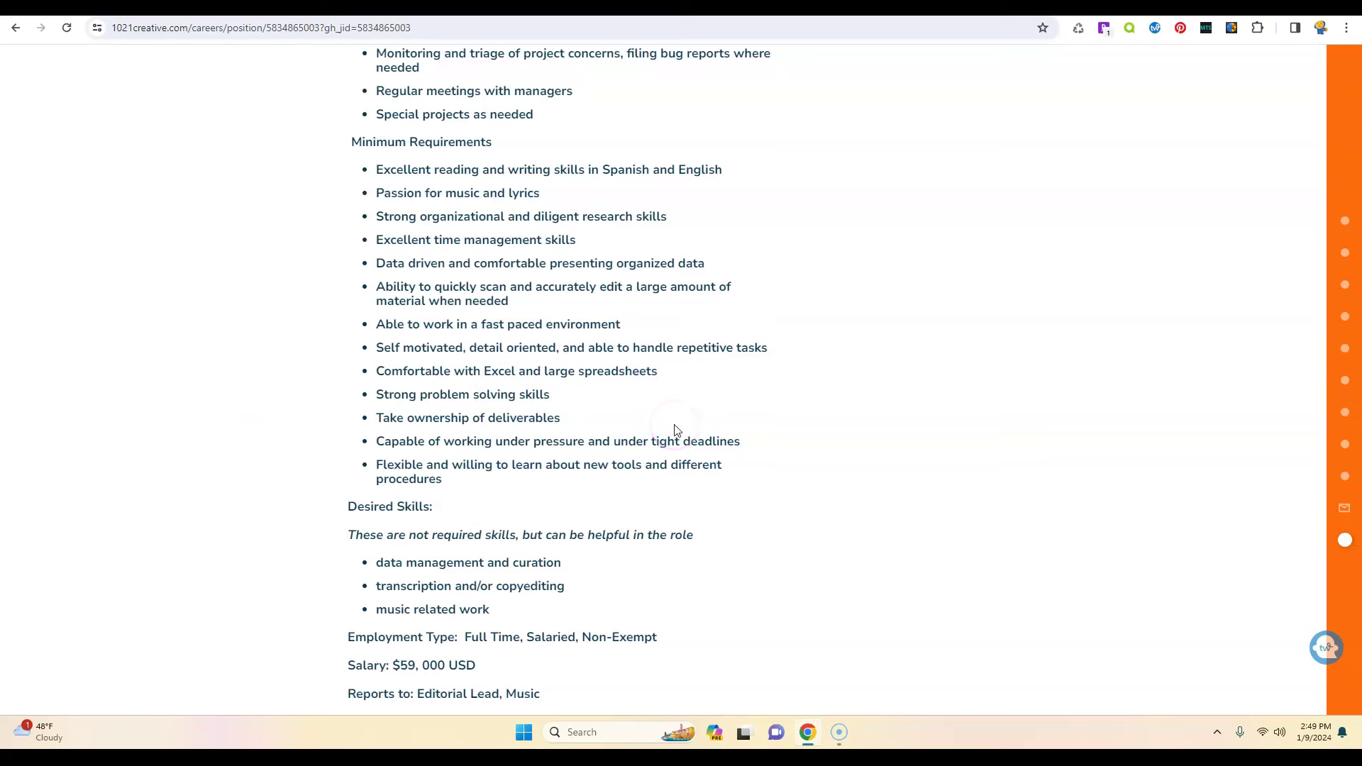
{"action": "scroll", "coordinate": [674, 429], "scroll_direction": "up", "scroll_amount": 3}
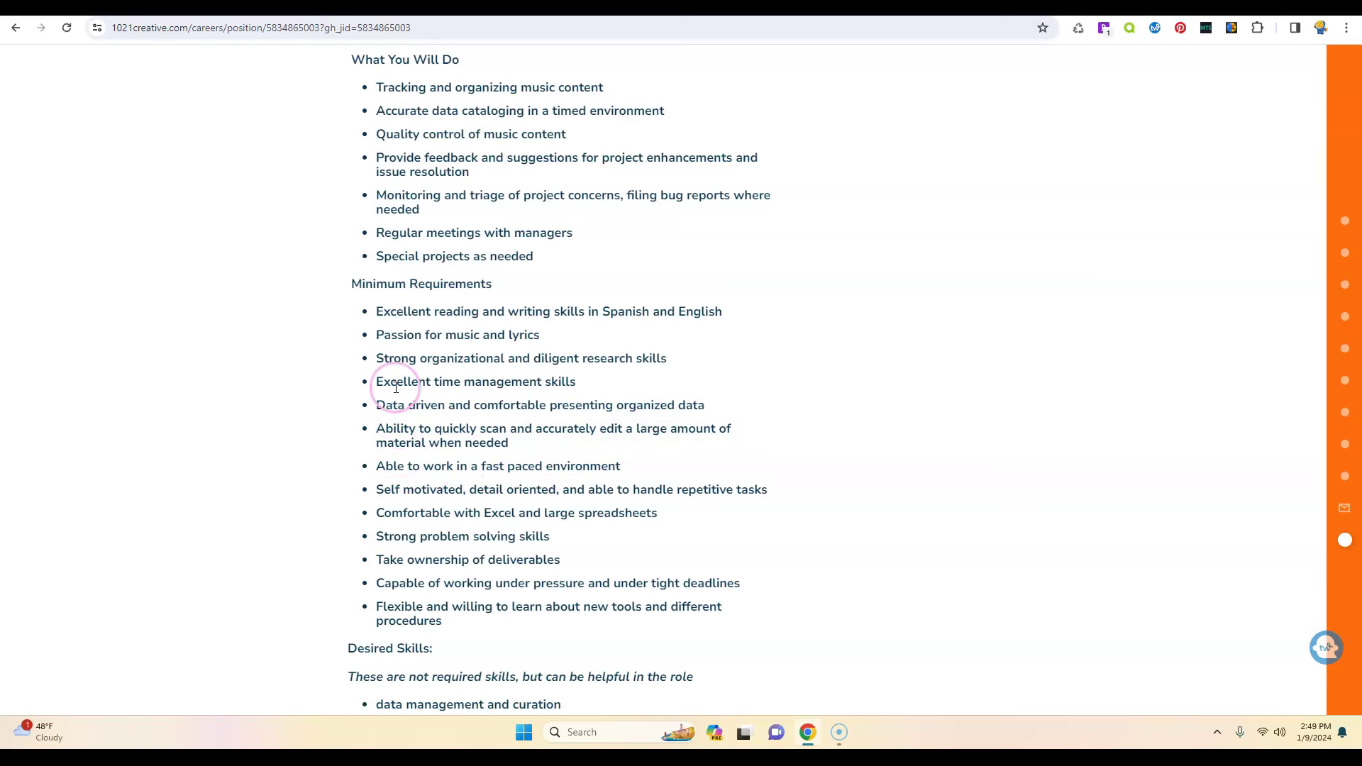
{"action": "scroll", "coordinate": [381, 365], "scroll_direction": "down", "scroll_amount": 2}
{"action": "scroll", "coordinate": [395, 384], "scroll_direction": "down", "scroll_amount": 2}
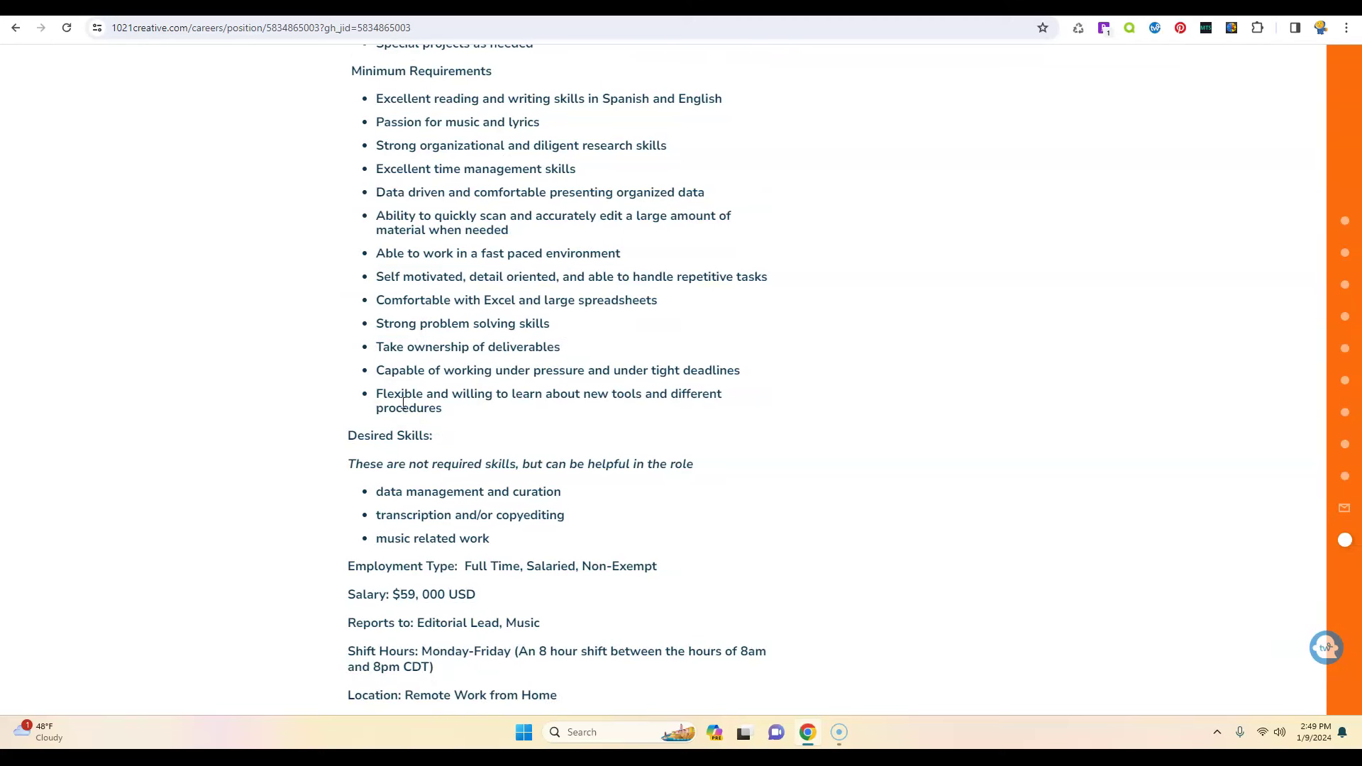
{"action": "scroll", "coordinate": [404, 402], "scroll_direction": "down", "scroll_amount": 2}
{"action": "scroll", "coordinate": [405, 403], "scroll_direction": "down", "scroll_amount": 1}
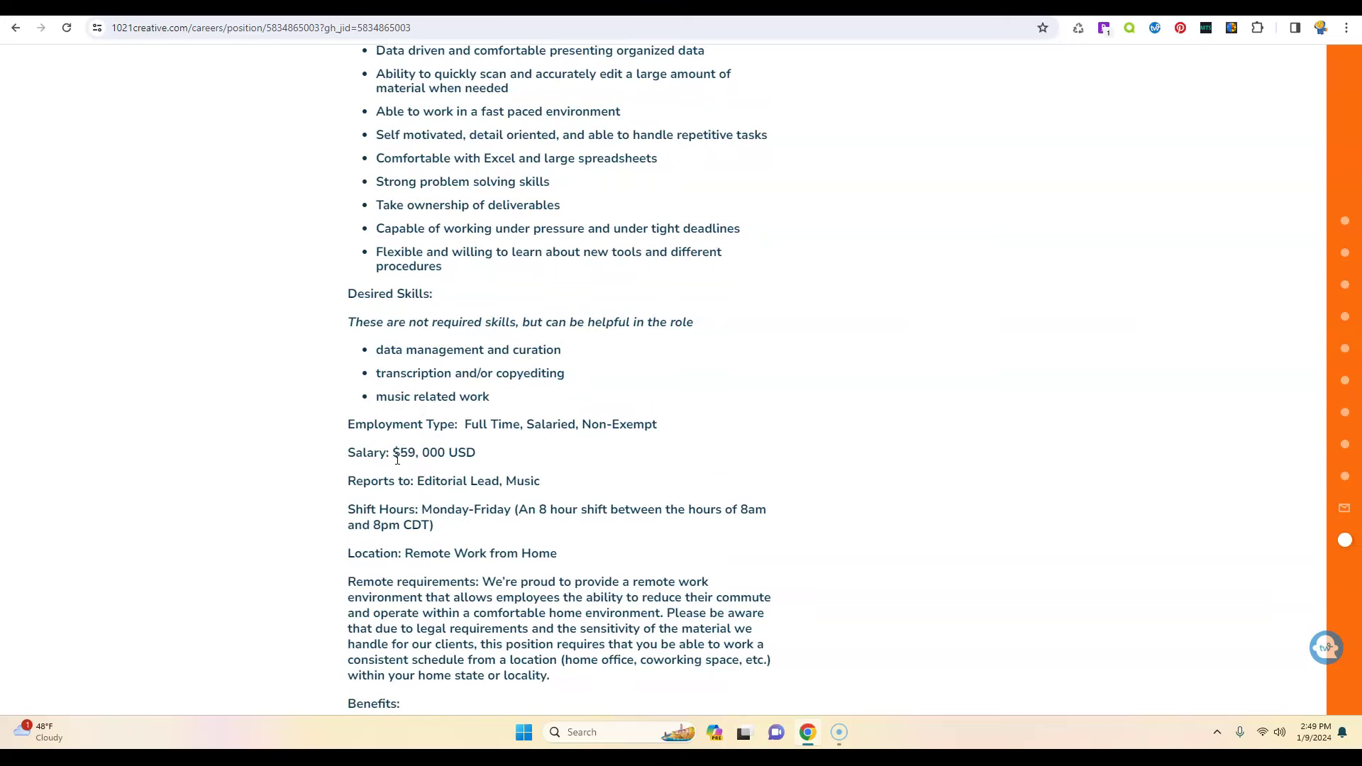
{"action": "scroll", "coordinate": [394, 457], "scroll_direction": "down", "scroll_amount": 1}
{"action": "scroll", "coordinate": [395, 457], "scroll_direction": "down", "scroll_amount": 2}
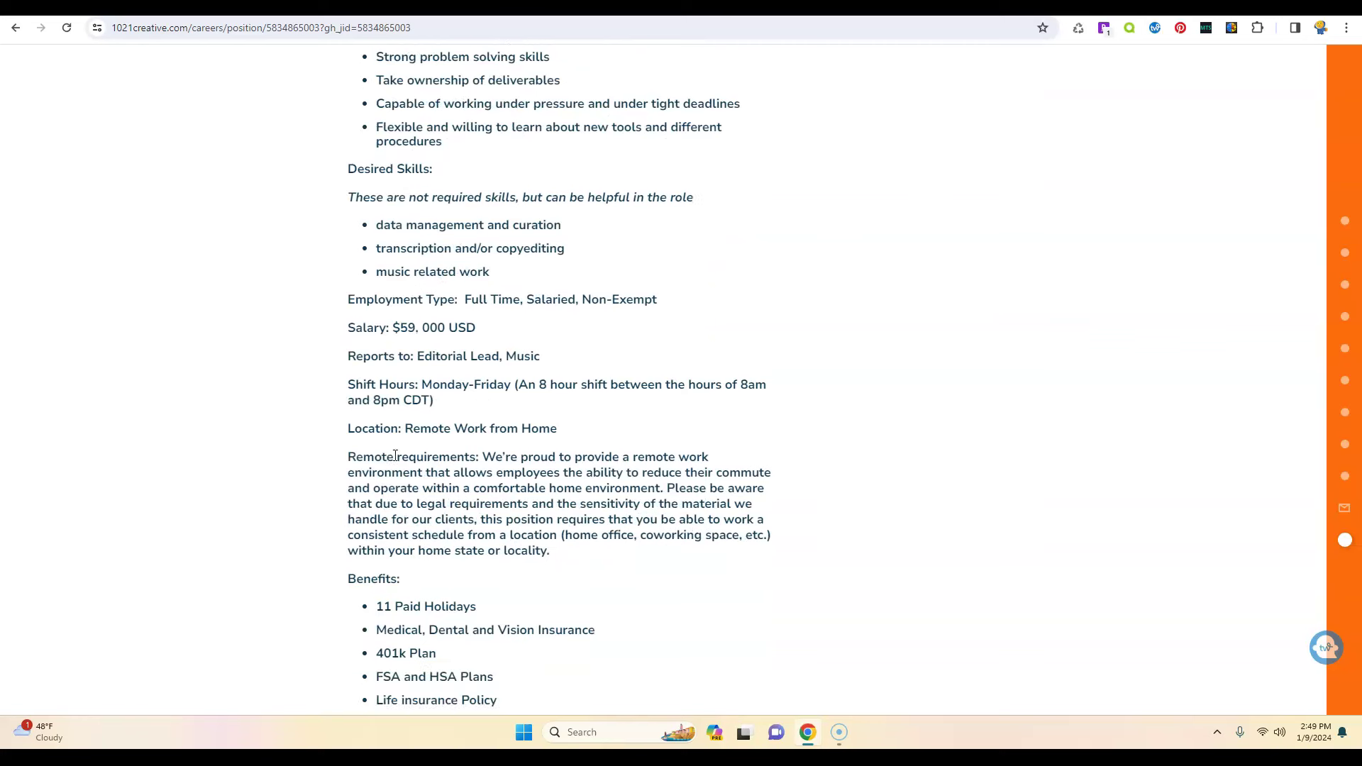
{"action": "scroll", "coordinate": [396, 457], "scroll_direction": "down", "scroll_amount": 1}
{"action": "left_click", "coordinate": [325, 498]}
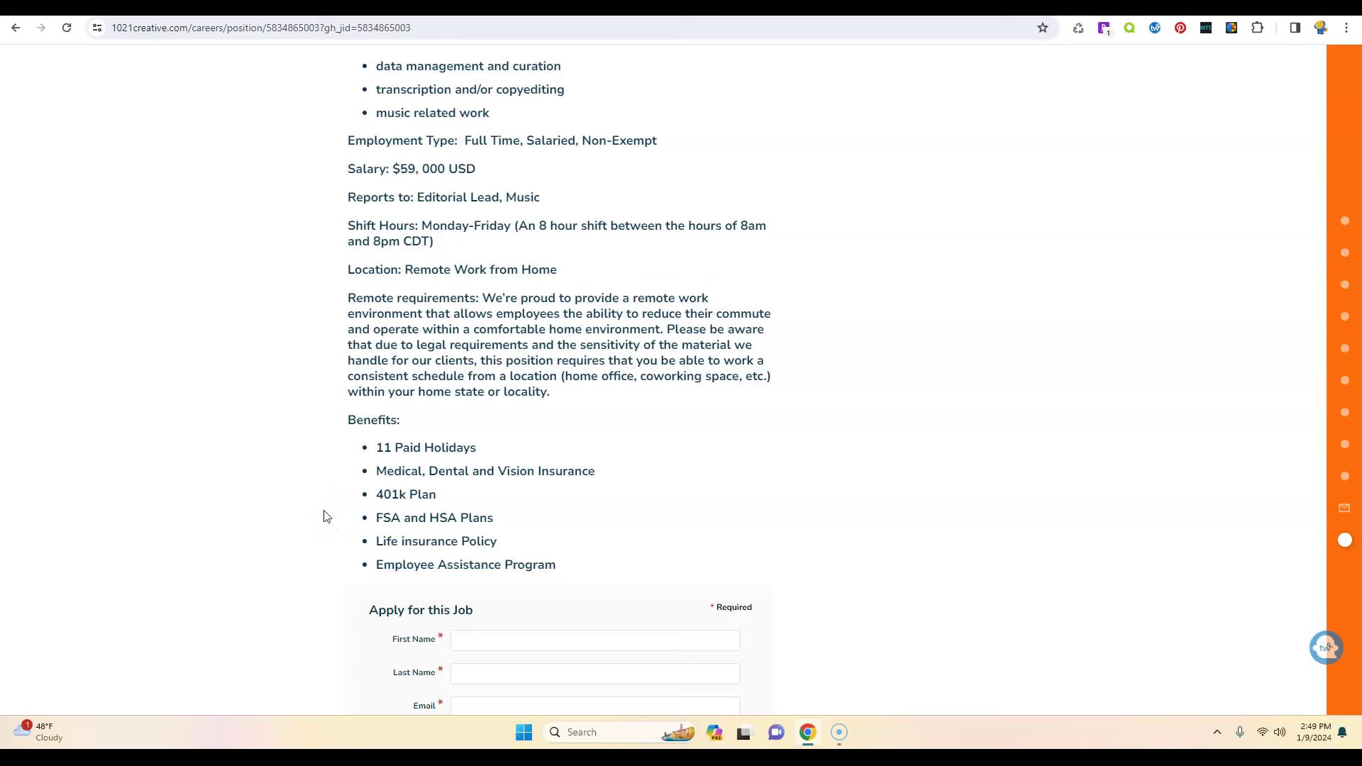
{"action": "left_click", "coordinate": [338, 497]}
{"action": "scroll", "coordinate": [341, 496], "scroll_direction": "down", "scroll_amount": 1}
{"action": "scroll", "coordinate": [342, 494], "scroll_direction": "up", "scroll_amount": 1}
{"action": "left_click", "coordinate": [96, 357]}
{"action": "scroll", "coordinate": [95, 356], "scroll_direction": "down", "scroll_amount": 2}
{"action": "scroll", "coordinate": [96, 356], "scroll_direction": "down", "scroll_amount": 2}
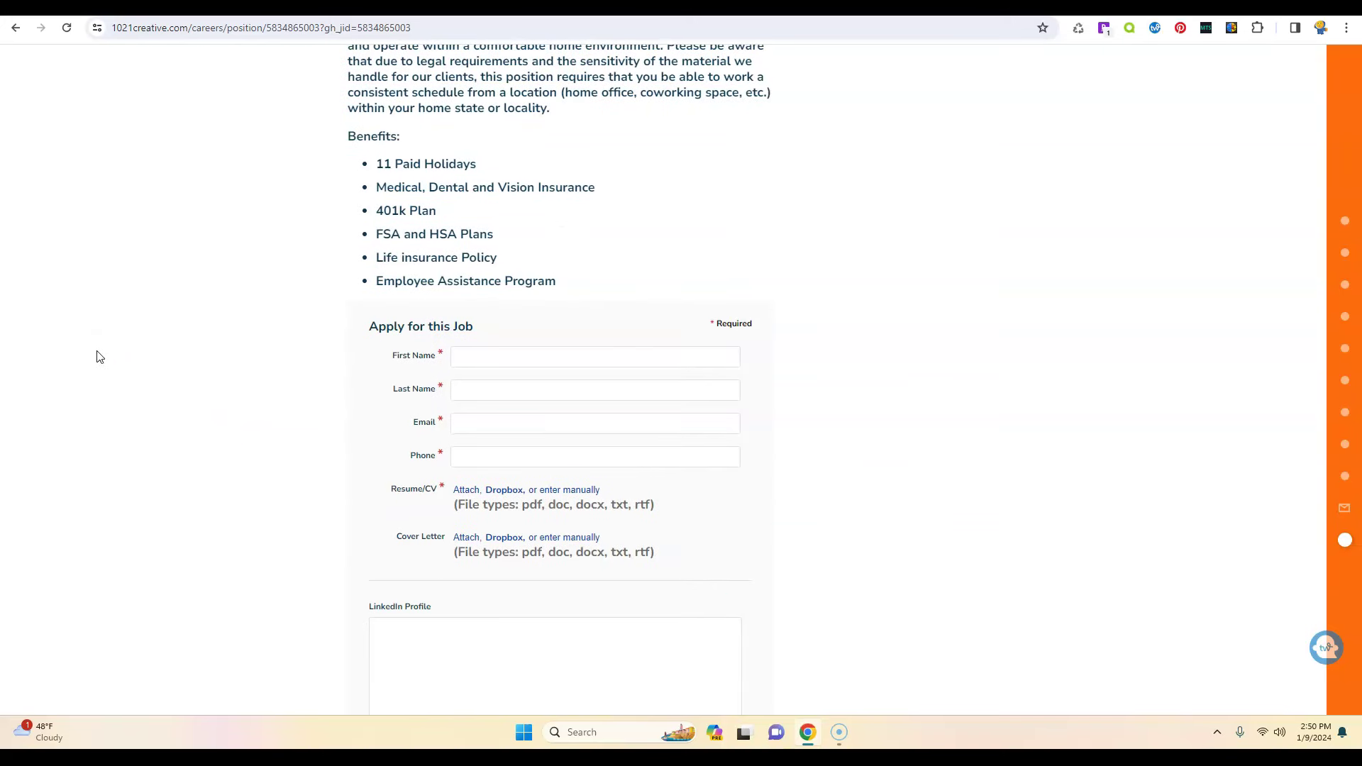
{"action": "scroll", "coordinate": [96, 357], "scroll_direction": "down", "scroll_amount": 1}
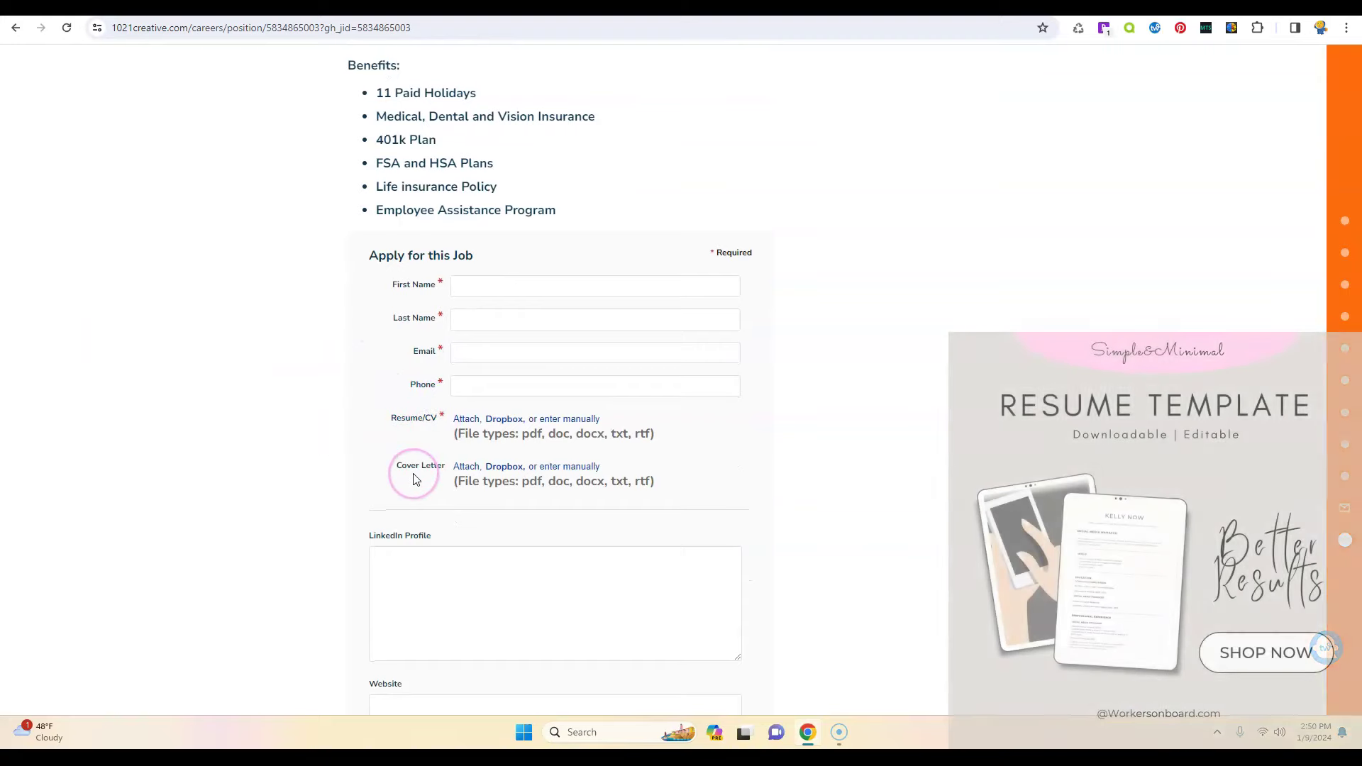
{"action": "scroll", "coordinate": [349, 469], "scroll_direction": "down", "scroll_amount": 2}
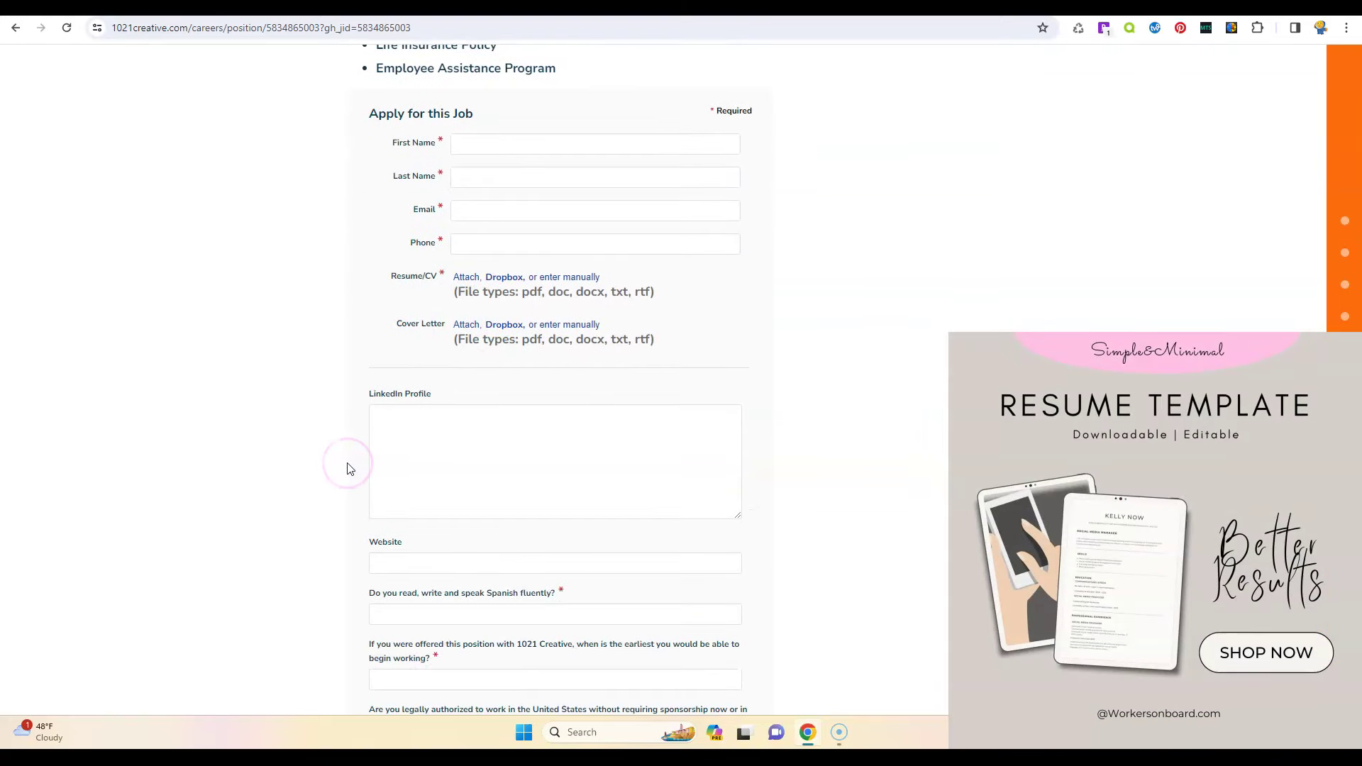
{"action": "scroll", "coordinate": [347, 468], "scroll_direction": "up", "scroll_amount": 3}
{"action": "scroll", "coordinate": [348, 469], "scroll_direction": "up", "scroll_amount": 3}
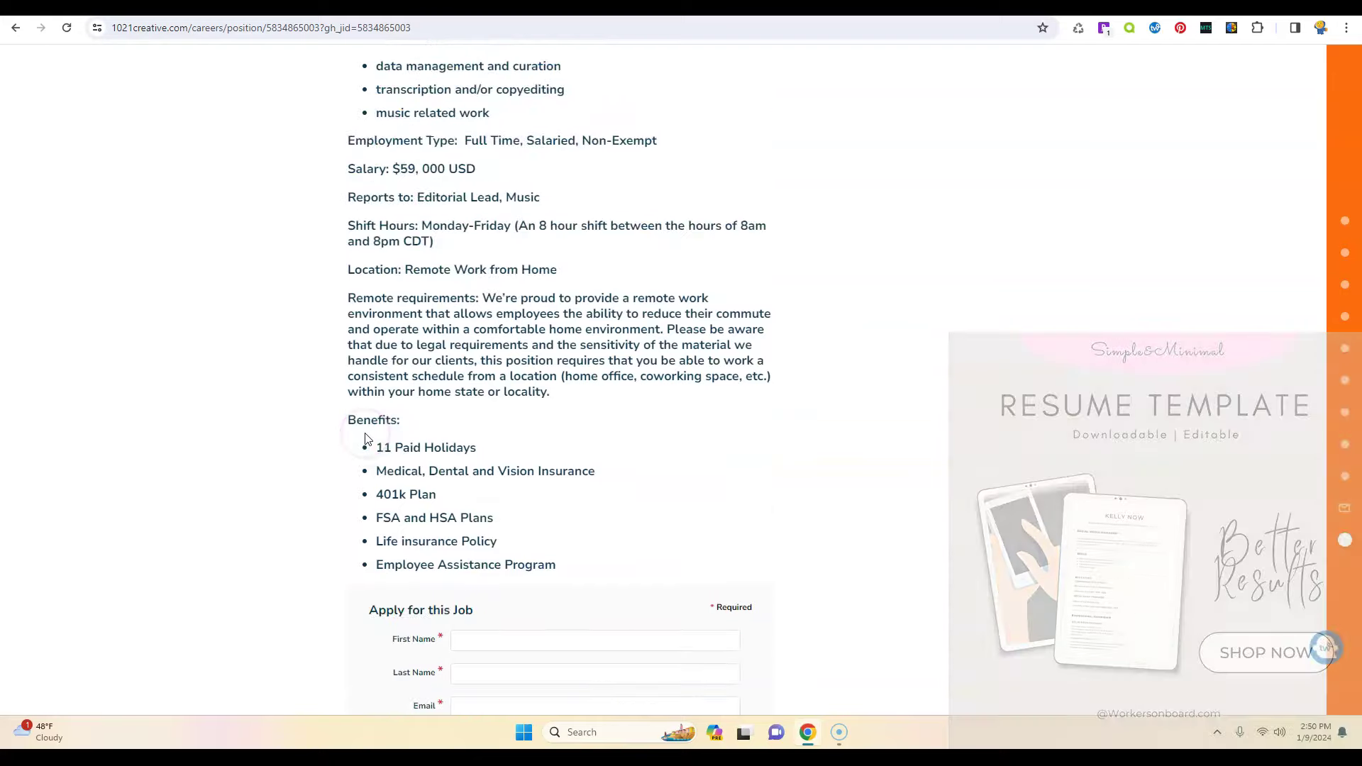
{"action": "scroll", "coordinate": [348, 468], "scroll_direction": "up", "scroll_amount": 3}
{"action": "scroll", "coordinate": [362, 447], "scroll_direction": "up", "scroll_amount": 2}
{"action": "scroll", "coordinate": [365, 439], "scroll_direction": "up", "scroll_amount": 3}
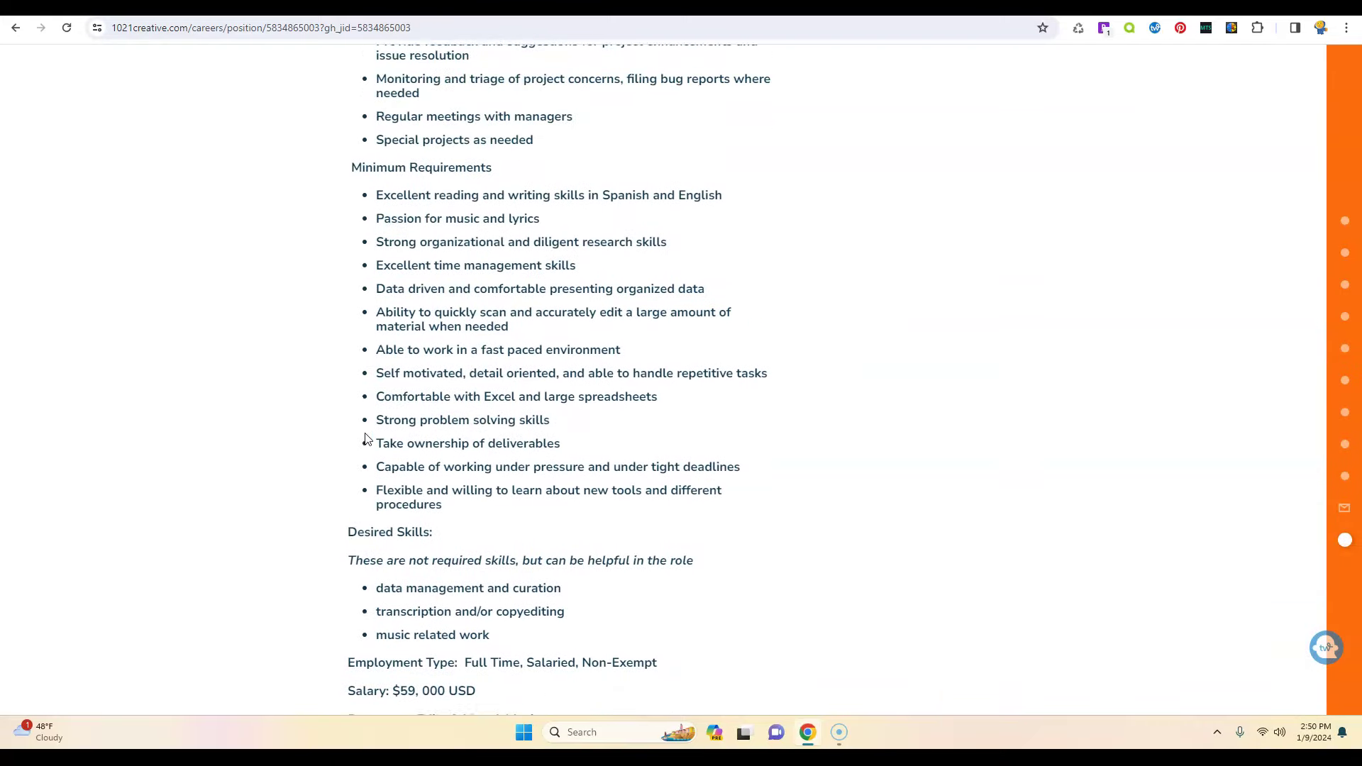
{"action": "scroll", "coordinate": [365, 439], "scroll_direction": "up", "scroll_amount": 3}
{"action": "scroll", "coordinate": [365, 439], "scroll_direction": "up", "scroll_amount": 3}
{"action": "scroll", "coordinate": [365, 438], "scroll_direction": "up", "scroll_amount": 3}
{"action": "scroll", "coordinate": [365, 439], "scroll_direction": "up", "scroll_amount": 2}
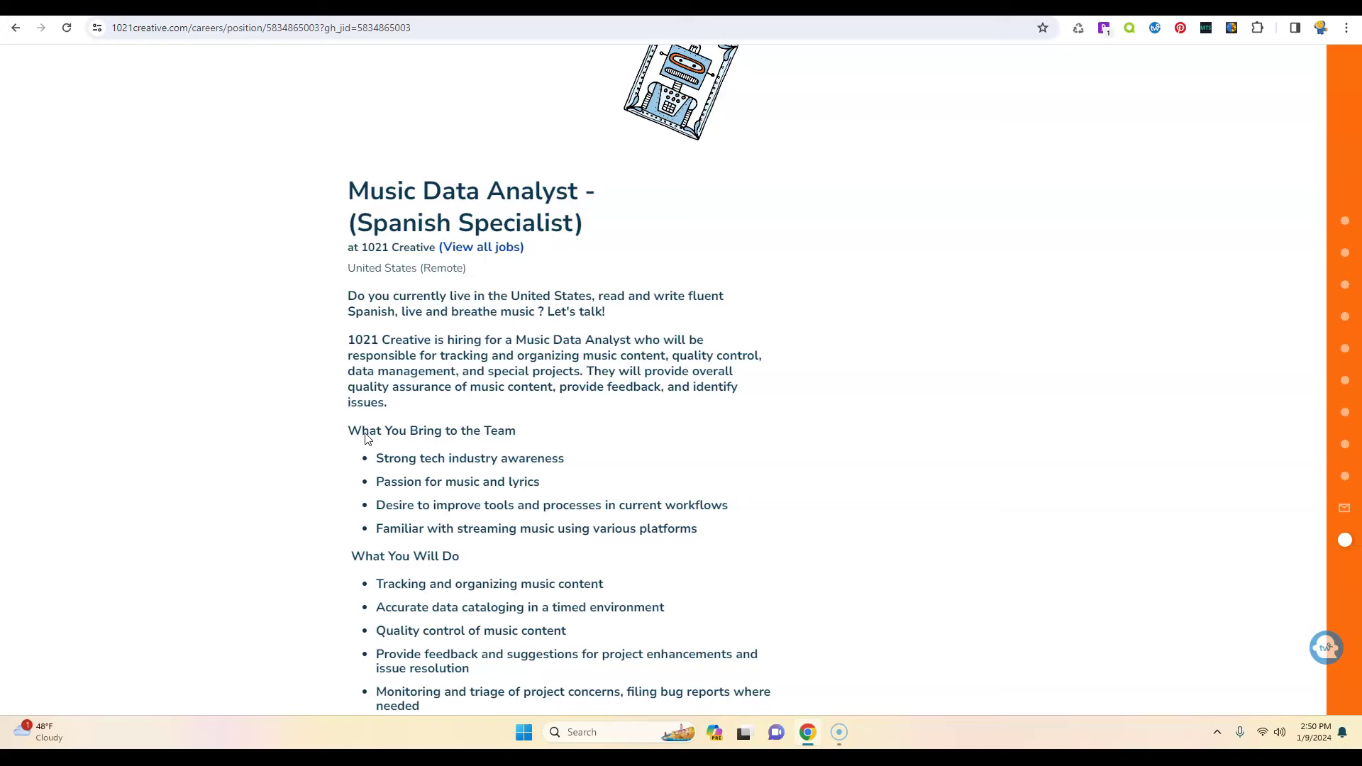
{"action": "scroll", "coordinate": [365, 439], "scroll_direction": "up", "scroll_amount": 2}
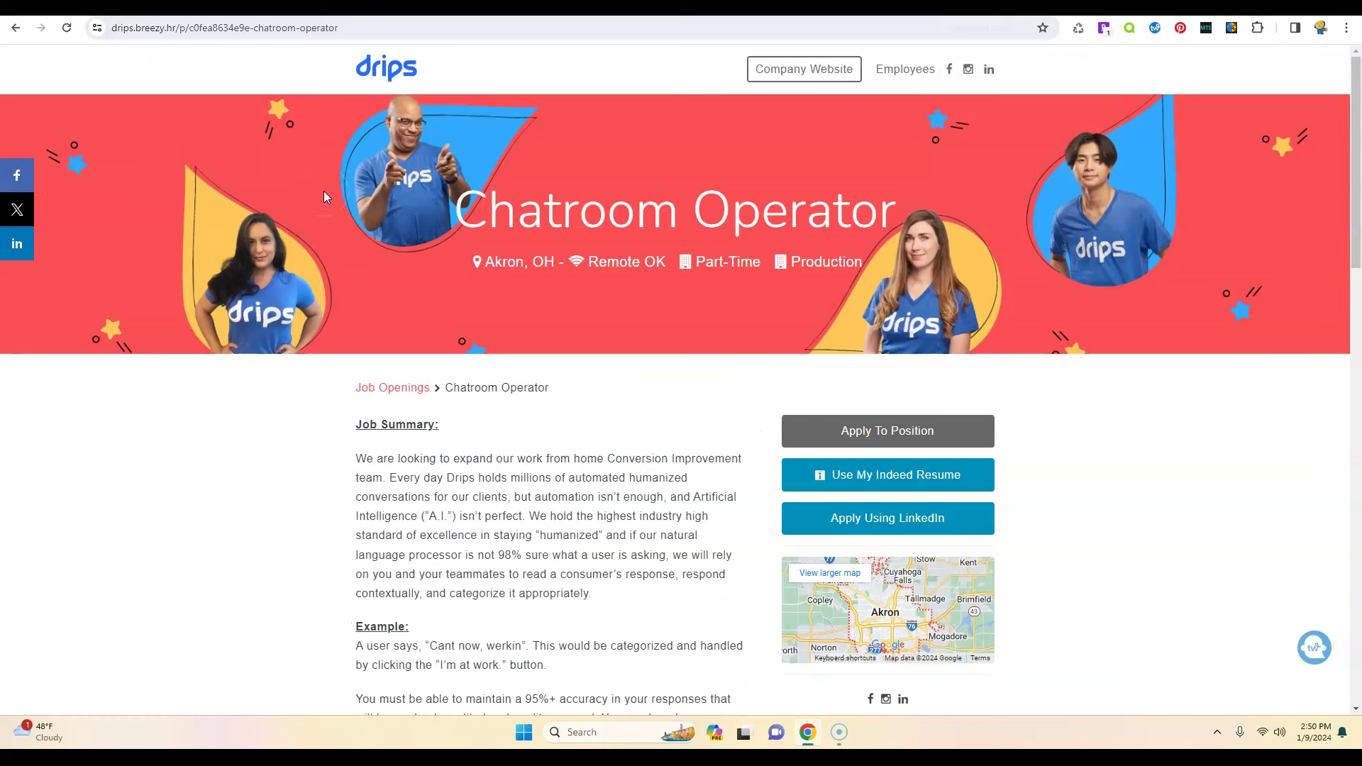
{"action": "scroll", "coordinate": [260, 256], "scroll_direction": "down", "scroll_amount": 2}
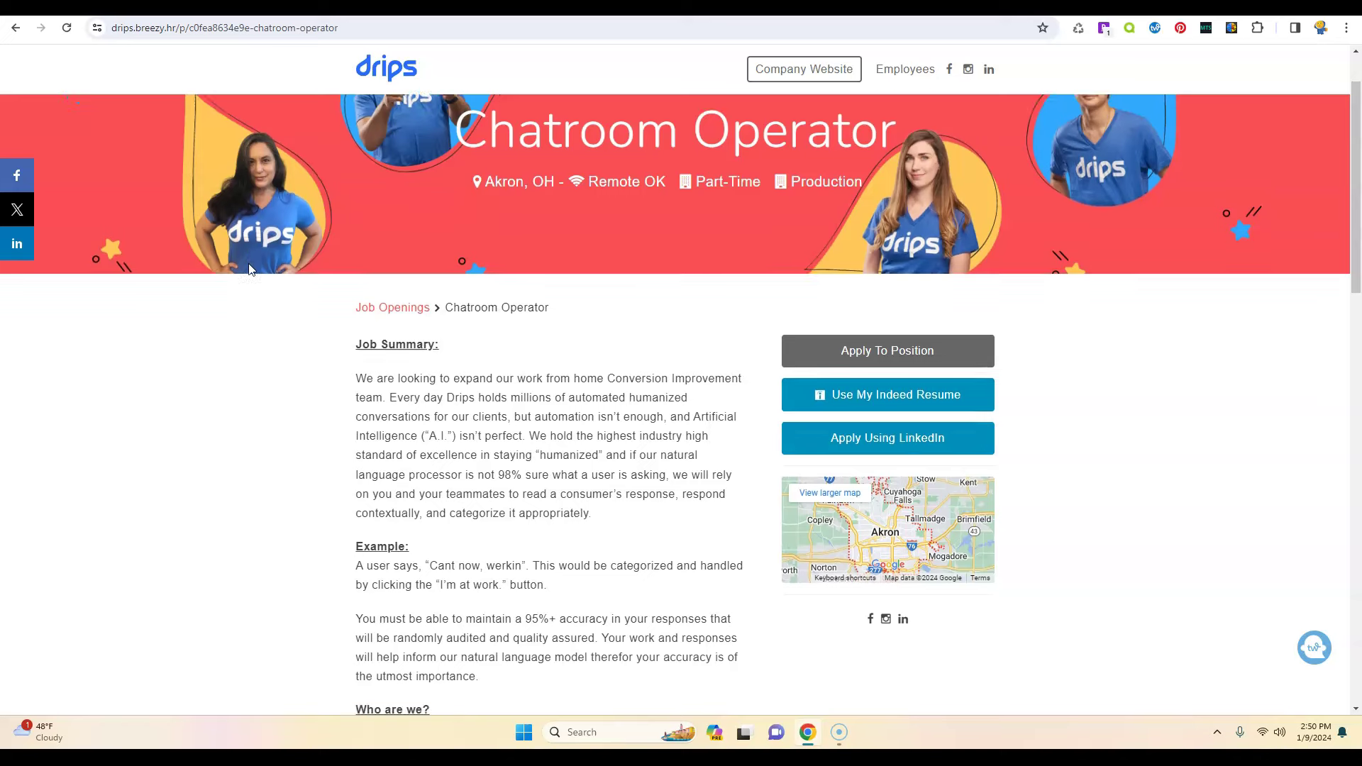
{"action": "scroll", "coordinate": [250, 270], "scroll_direction": "down", "scroll_amount": 5}
{"action": "scroll", "coordinate": [250, 269], "scroll_direction": "down", "scroll_amount": 3}
{"action": "scroll", "coordinate": [250, 269], "scroll_direction": "down", "scroll_amount": 3}
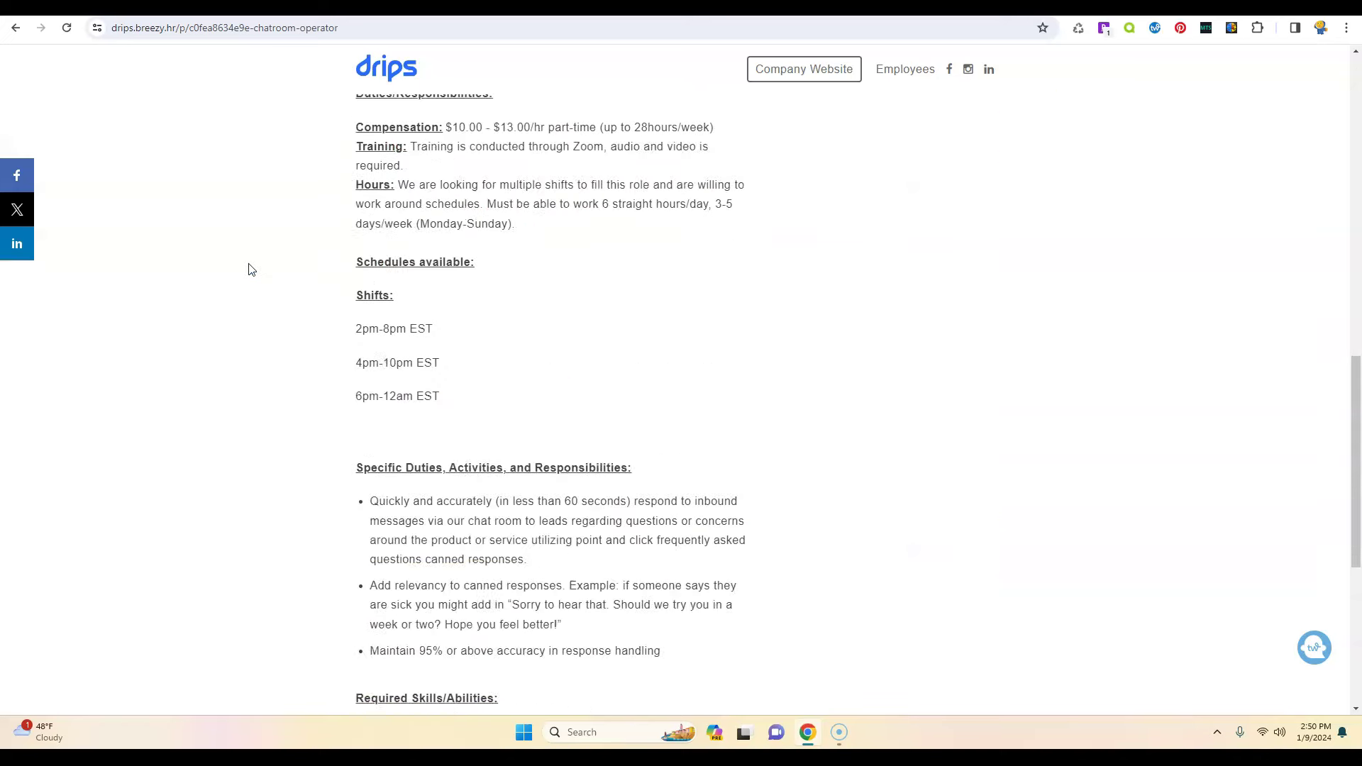
{"action": "scroll", "coordinate": [250, 270], "scroll_direction": "down", "scroll_amount": 2}
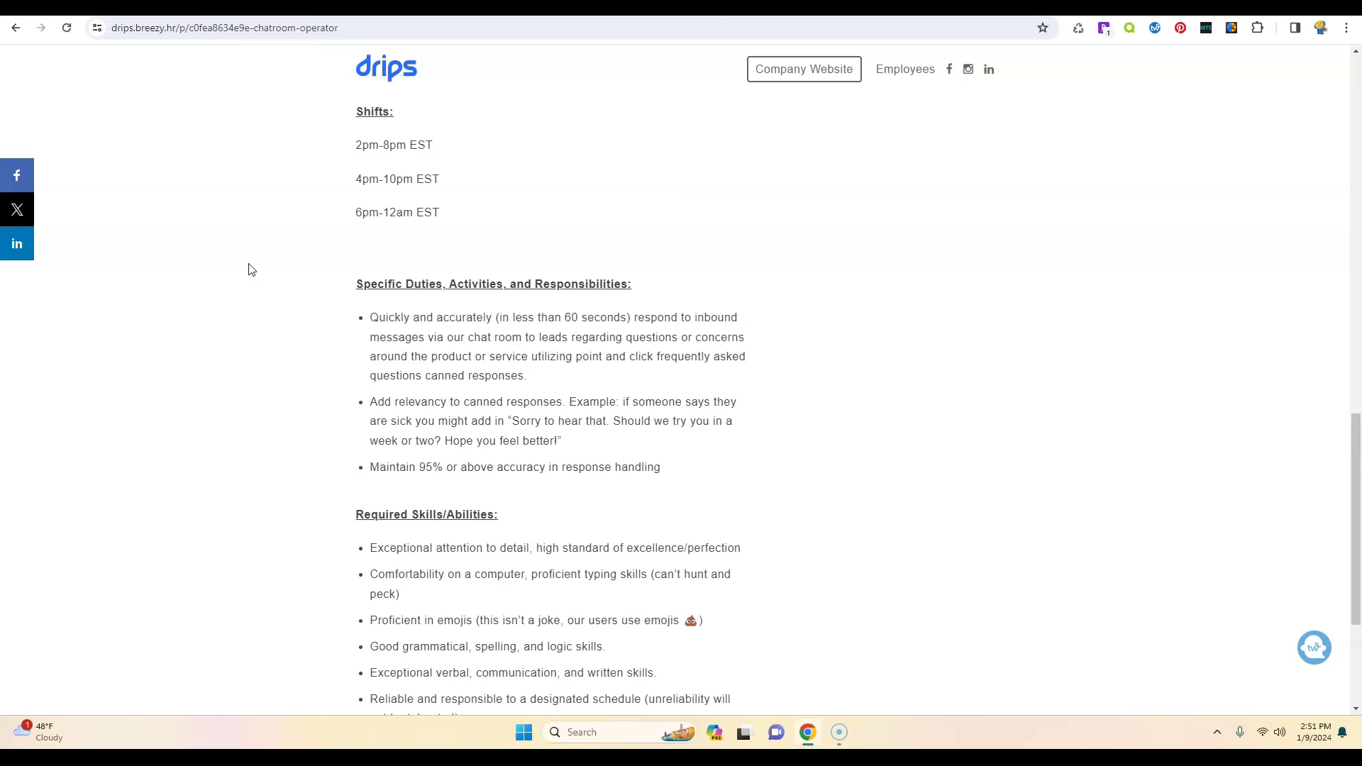
{"action": "scroll", "coordinate": [316, 192], "scroll_direction": "down", "scroll_amount": 5}
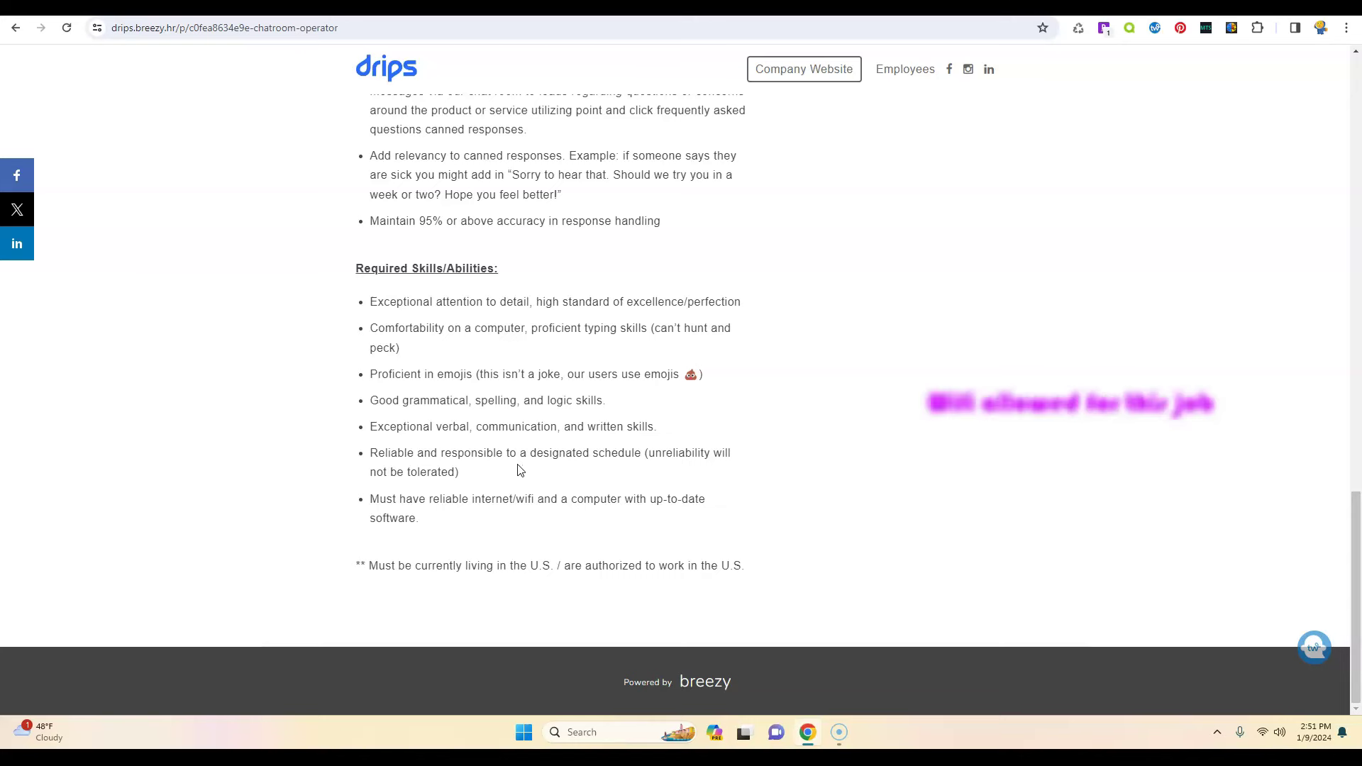
{"action": "scroll", "coordinate": [522, 469], "scroll_direction": "up", "scroll_amount": 4}
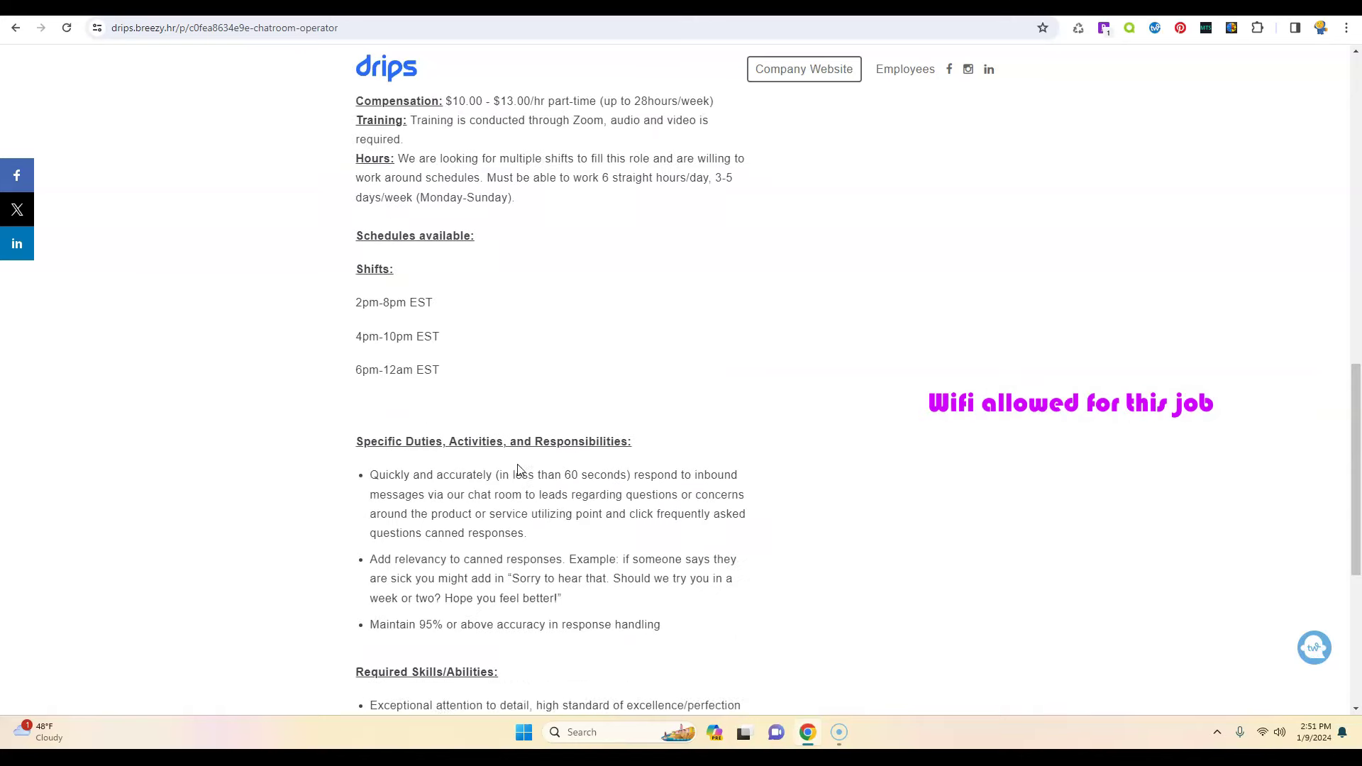
{"action": "scroll", "coordinate": [522, 468], "scroll_direction": "up", "scroll_amount": 3}
{"action": "scroll", "coordinate": [522, 469], "scroll_direction": "up", "scroll_amount": 3}
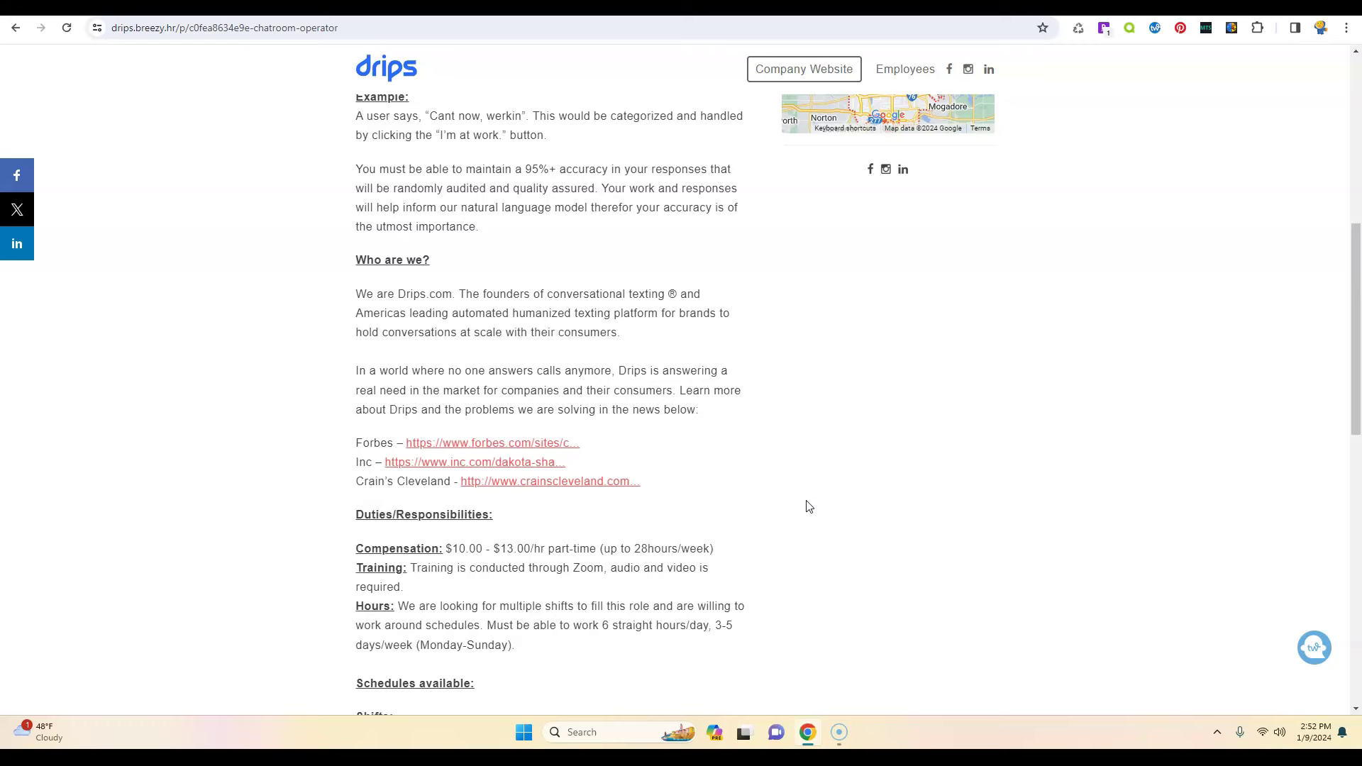
{"action": "scroll", "coordinate": [808, 506], "scroll_direction": "up", "scroll_amount": 4}
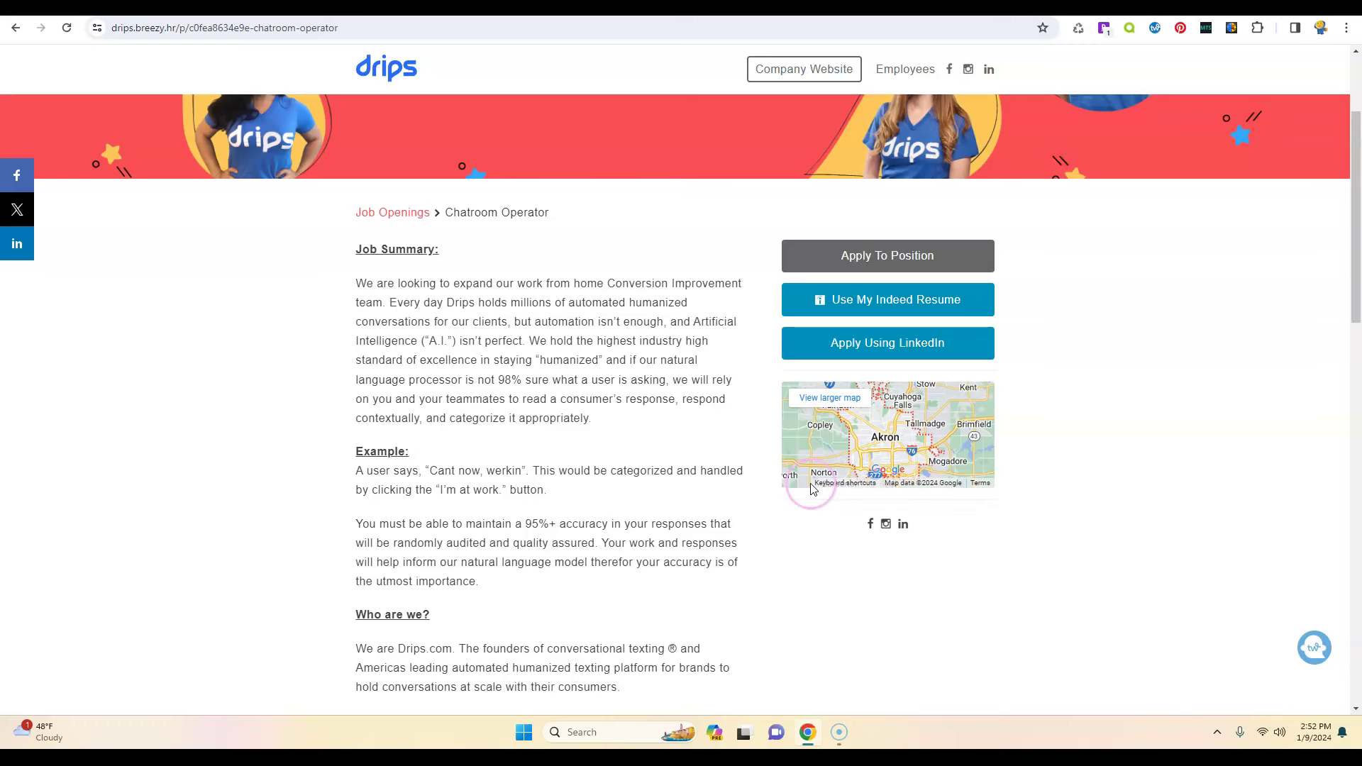
{"action": "scroll", "coordinate": [811, 498], "scroll_direction": "down", "scroll_amount": 5}
{"action": "scroll", "coordinate": [811, 490], "scroll_direction": "down", "scroll_amount": 3}
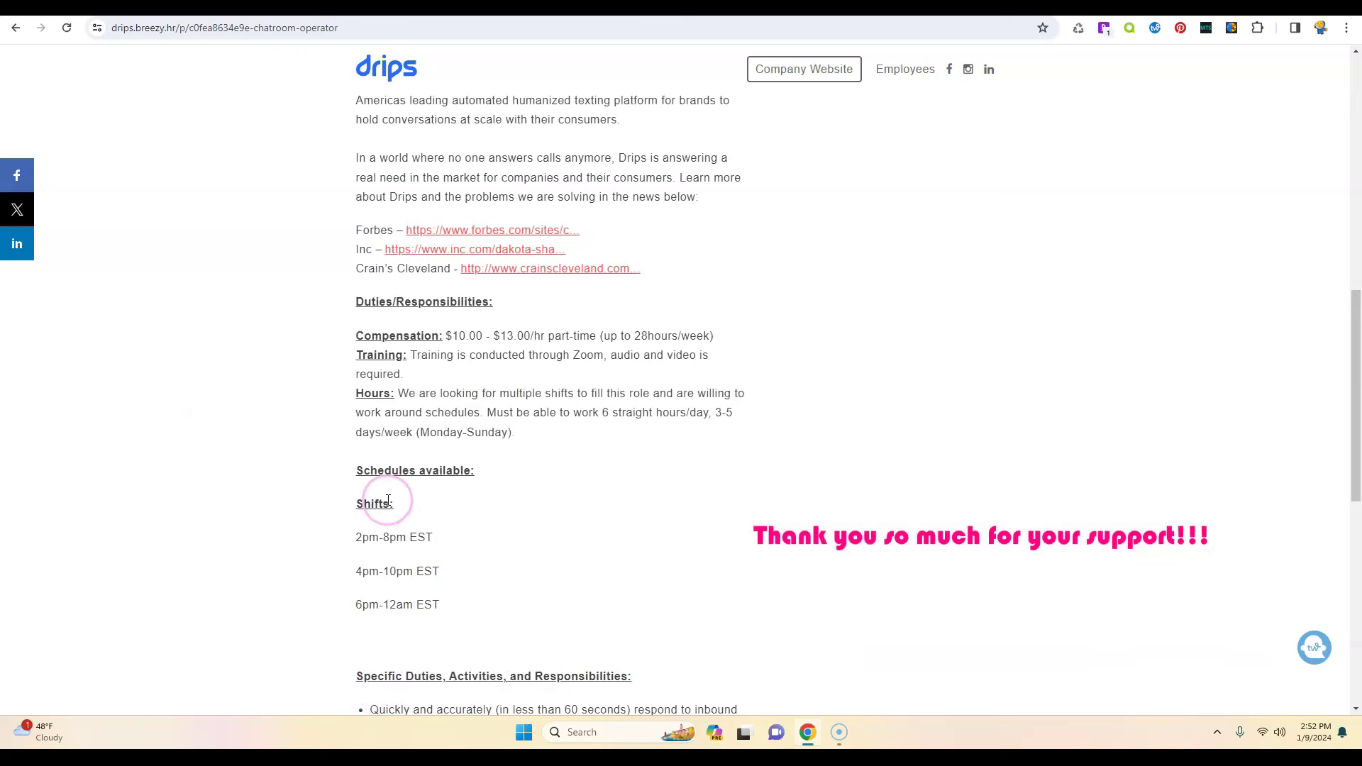
{"action": "scroll", "coordinate": [388, 498], "scroll_direction": "down", "scroll_amount": 2}
{"action": "scroll", "coordinate": [388, 498], "scroll_direction": "down", "scroll_amount": 2}
{"action": "scroll", "coordinate": [389, 499], "scroll_direction": "up", "scroll_amount": 5}
{"action": "scroll", "coordinate": [388, 498], "scroll_direction": "up", "scroll_amount": 5}
{"action": "scroll", "coordinate": [389, 498], "scroll_direction": "up", "scroll_amount": 5}
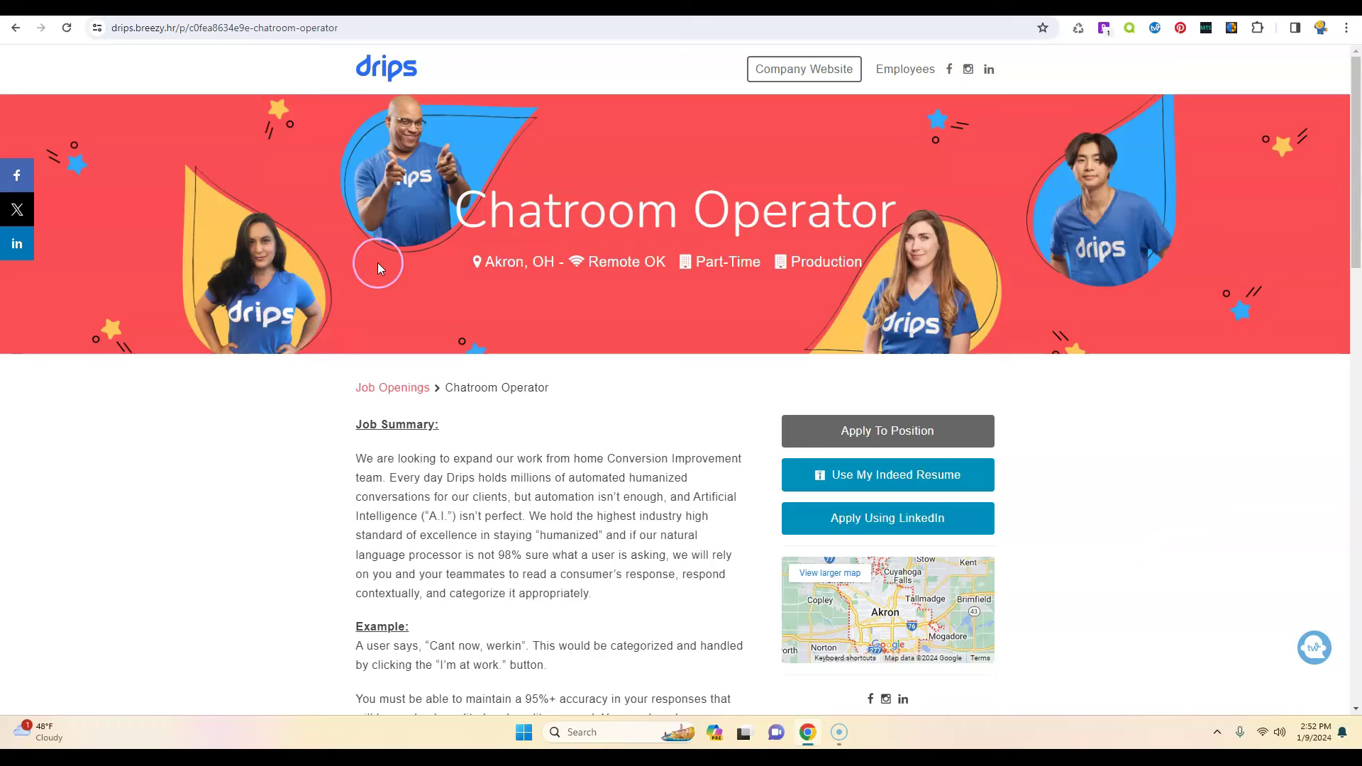
- Return to the Workersonboard weekly jobs page and browse its 1/9/2024 listings
{"action": "left_click", "coordinate": [425, 32]}
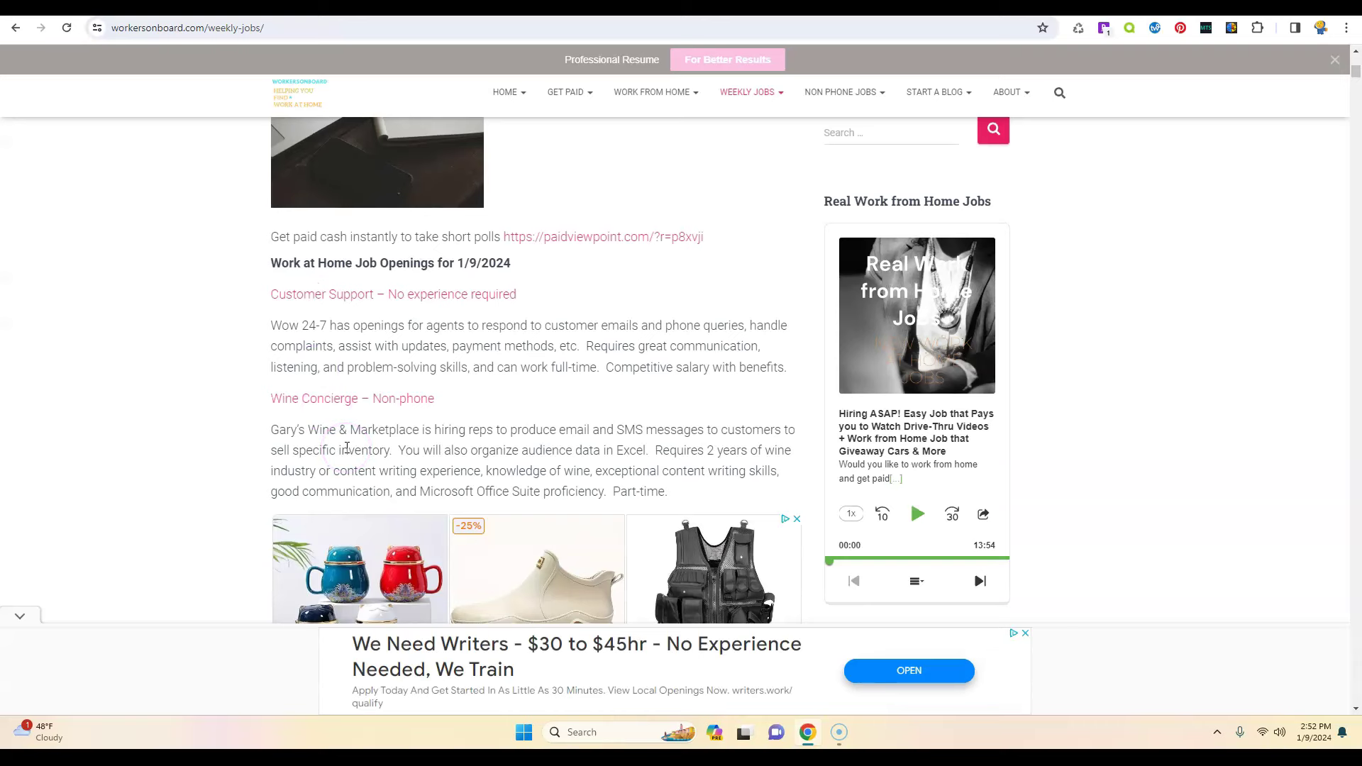
{"action": "scroll", "coordinate": [345, 447], "scroll_direction": "down", "scroll_amount": 3}
{"action": "scroll", "coordinate": [346, 448], "scroll_direction": "down", "scroll_amount": 1}
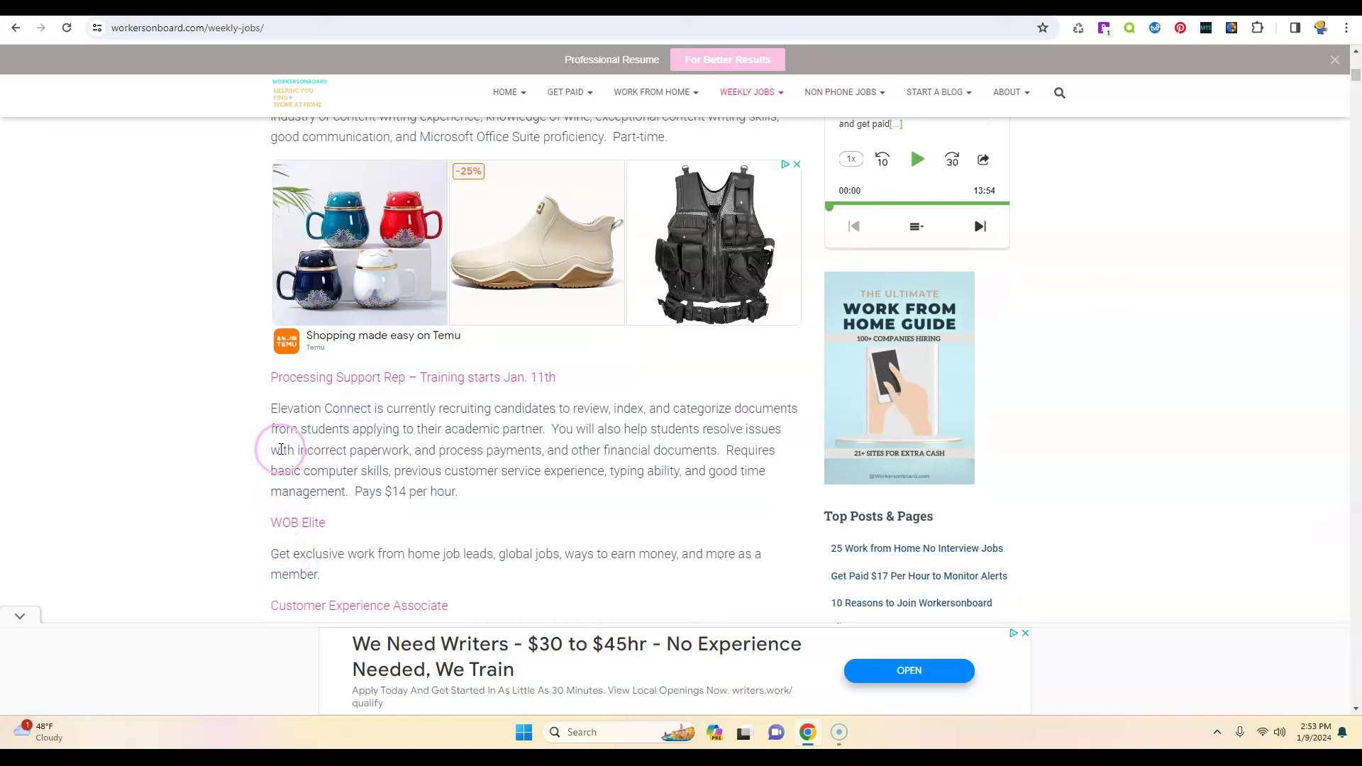
{"action": "scroll", "coordinate": [281, 458], "scroll_direction": "down", "scroll_amount": 2}
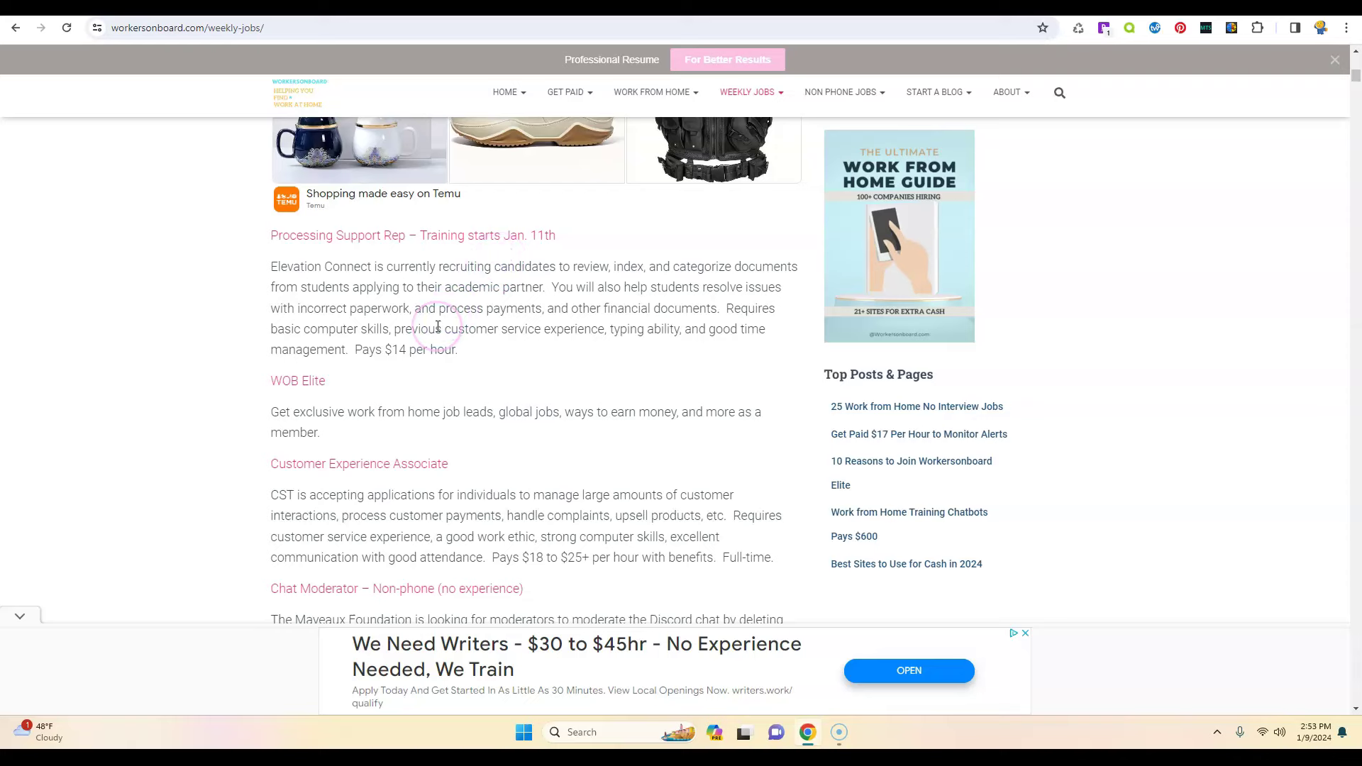
{"action": "scroll", "coordinate": [437, 328], "scroll_direction": "down", "scroll_amount": 3}
{"action": "scroll", "coordinate": [437, 327], "scroll_direction": "down", "scroll_amount": 2}
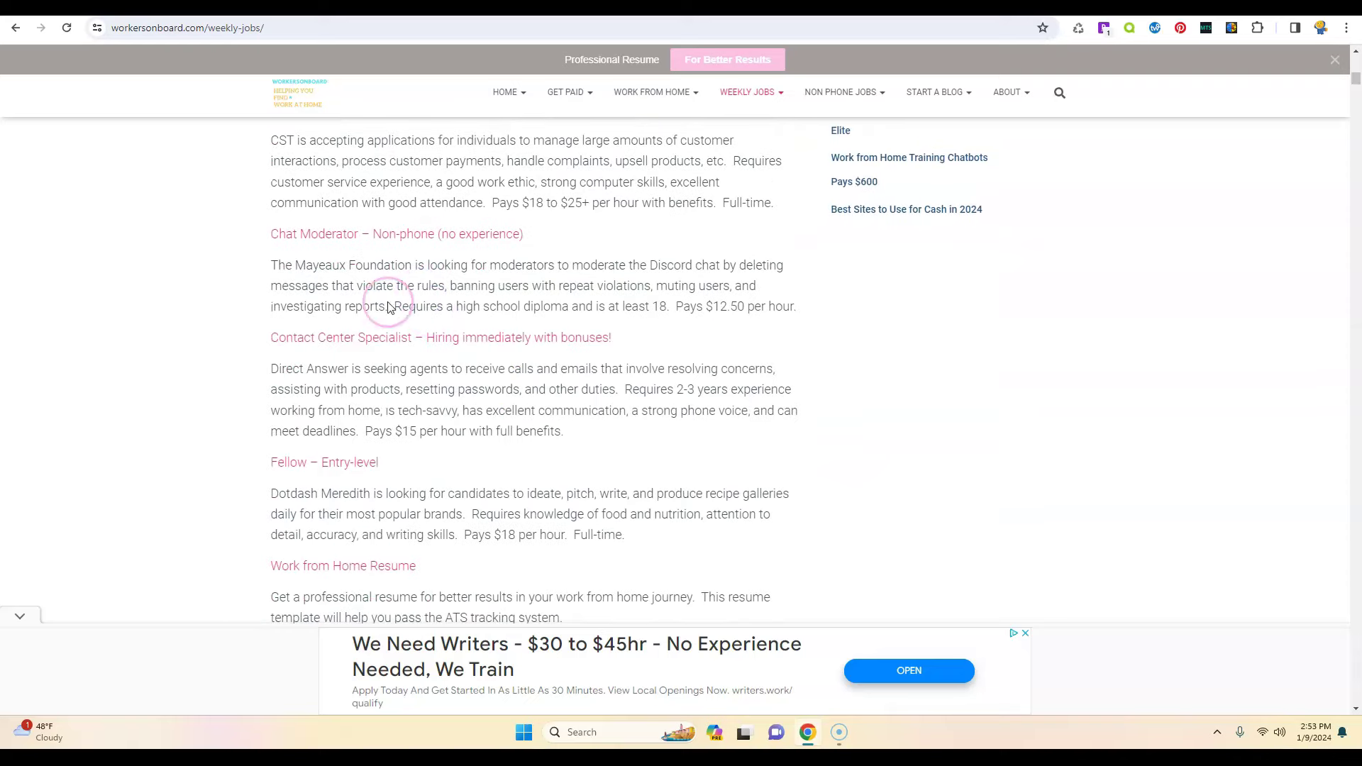
{"action": "scroll", "coordinate": [379, 418], "scroll_direction": "down", "scroll_amount": 1}
{"action": "scroll", "coordinate": [380, 417], "scroll_direction": "down", "scroll_amount": 1}
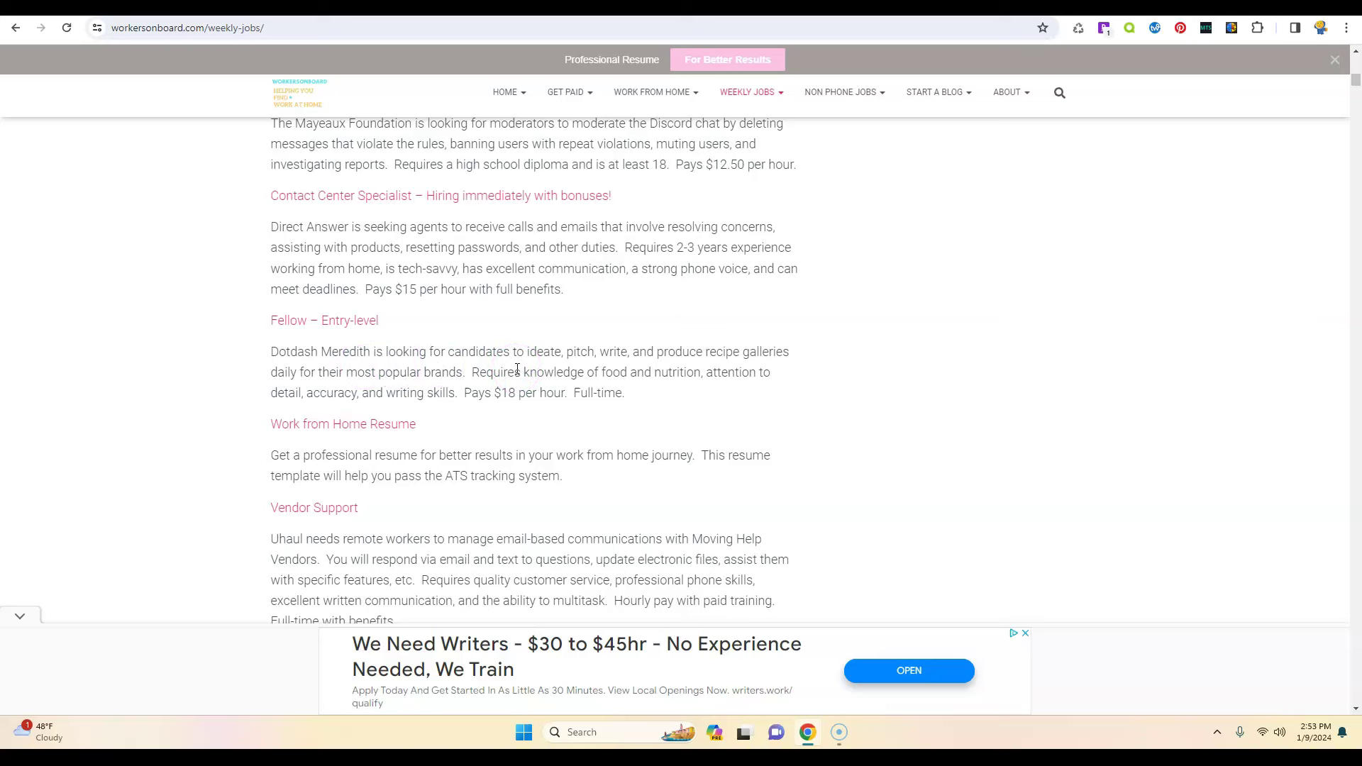
{"action": "scroll", "coordinate": [518, 372], "scroll_direction": "down", "scroll_amount": 5}
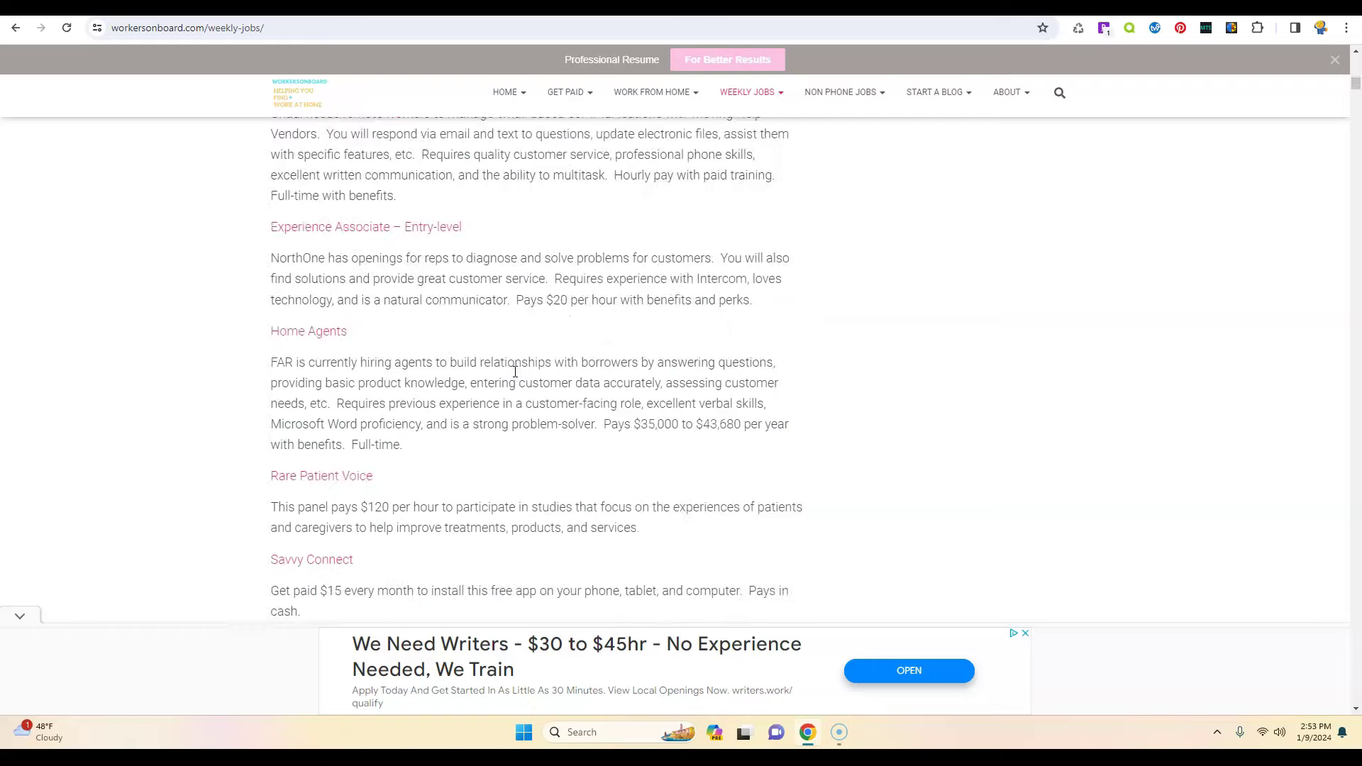
{"action": "scroll", "coordinate": [517, 371], "scroll_direction": "down", "scroll_amount": 3}
{"action": "scroll", "coordinate": [517, 378], "scroll_direction": "up", "scroll_amount": 4}
{"action": "scroll", "coordinate": [517, 376], "scroll_direction": "up", "scroll_amount": 4}
{"action": "scroll", "coordinate": [518, 377], "scroll_direction": "up", "scroll_amount": 5}
{"action": "scroll", "coordinate": [517, 377], "scroll_direction": "up", "scroll_amount": 3}
{"action": "scroll", "coordinate": [518, 377], "scroll_direction": "down", "scroll_amount": 3}
{"action": "scroll", "coordinate": [517, 378], "scroll_direction": "down", "scroll_amount": 1}
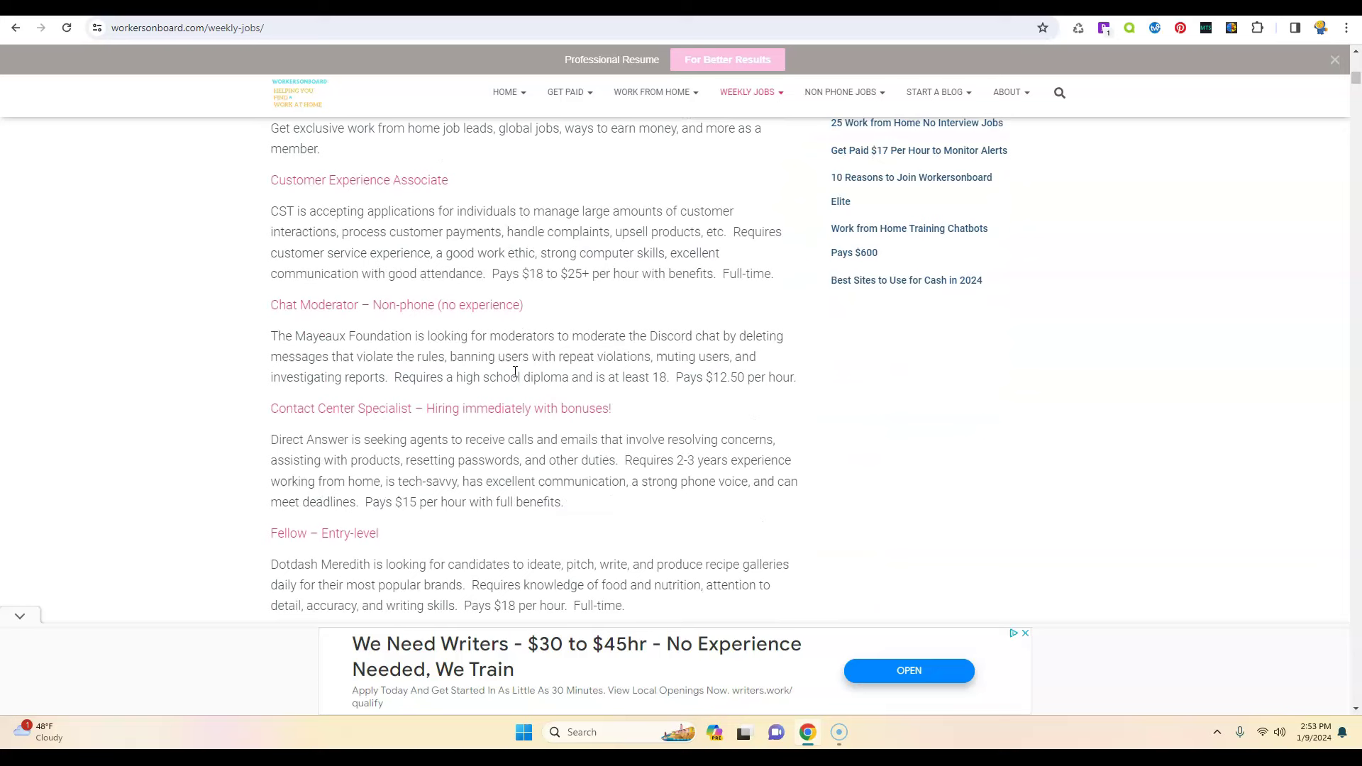